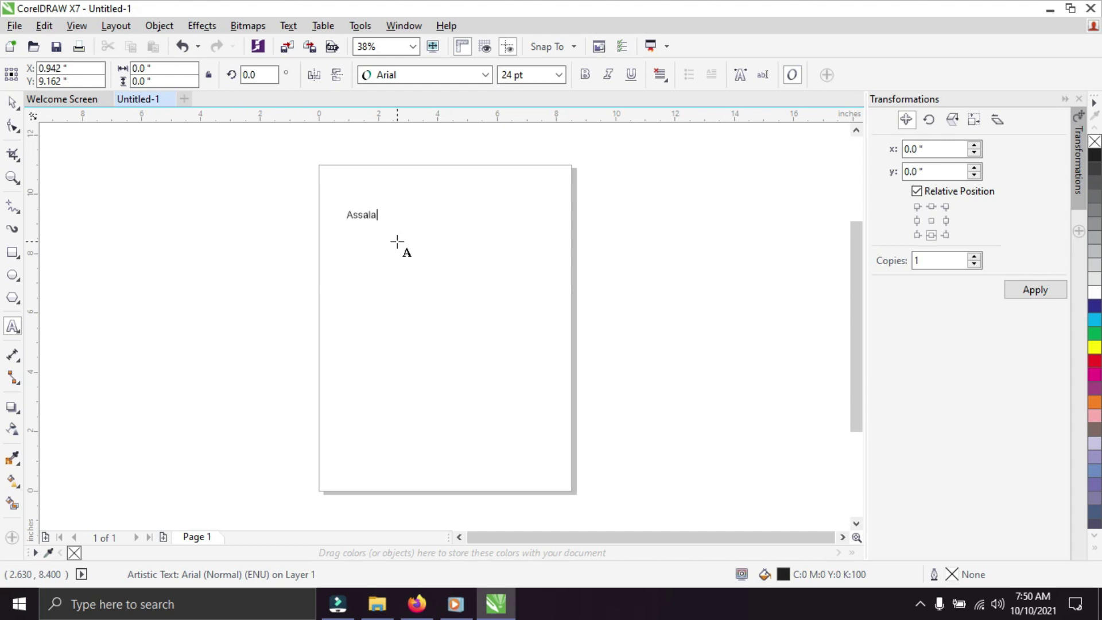
- Complete the greeting text on the page as "Assalamualaikum ...."
{"action": "key", "text": "BackSpace"}
{"action": "type", "text": "mualaikum ..."}
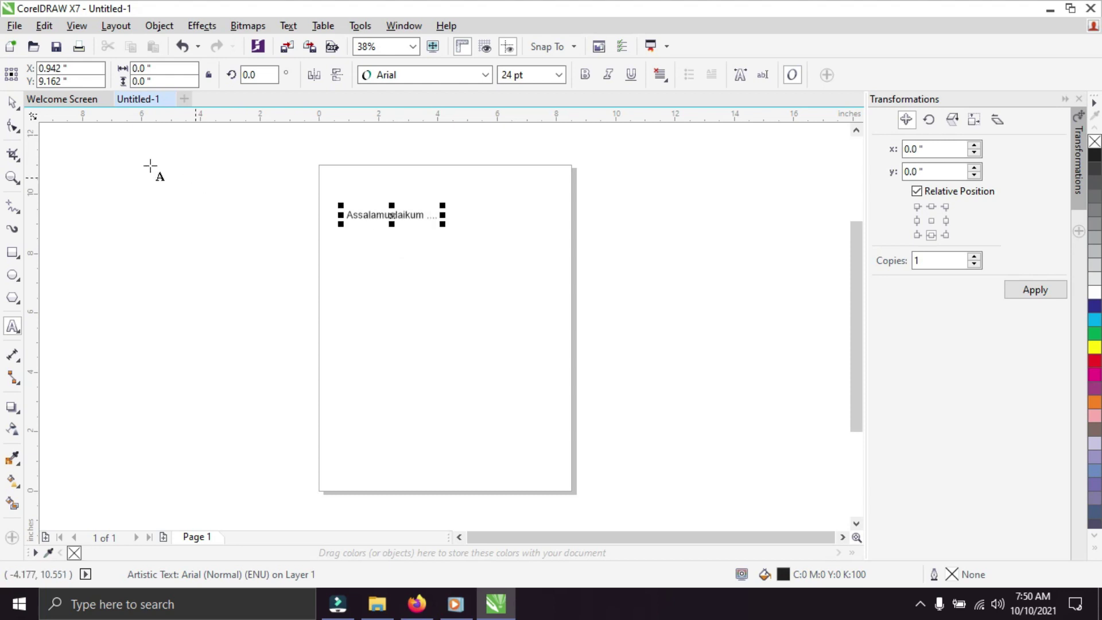
- Delete the greeting text from the page
{"action": "left_click", "coordinate": [12, 103]}
{"action": "left_click", "coordinate": [55, 148]}
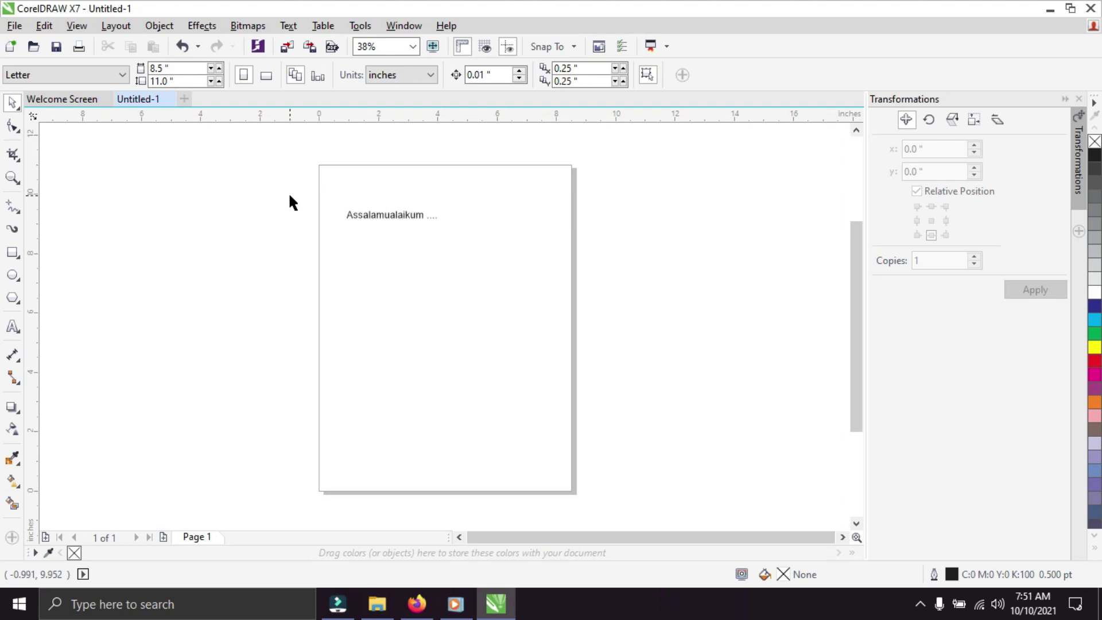
{"action": "left_click_drag", "start_coordinate": [288, 192], "coordinate": [518, 263]}
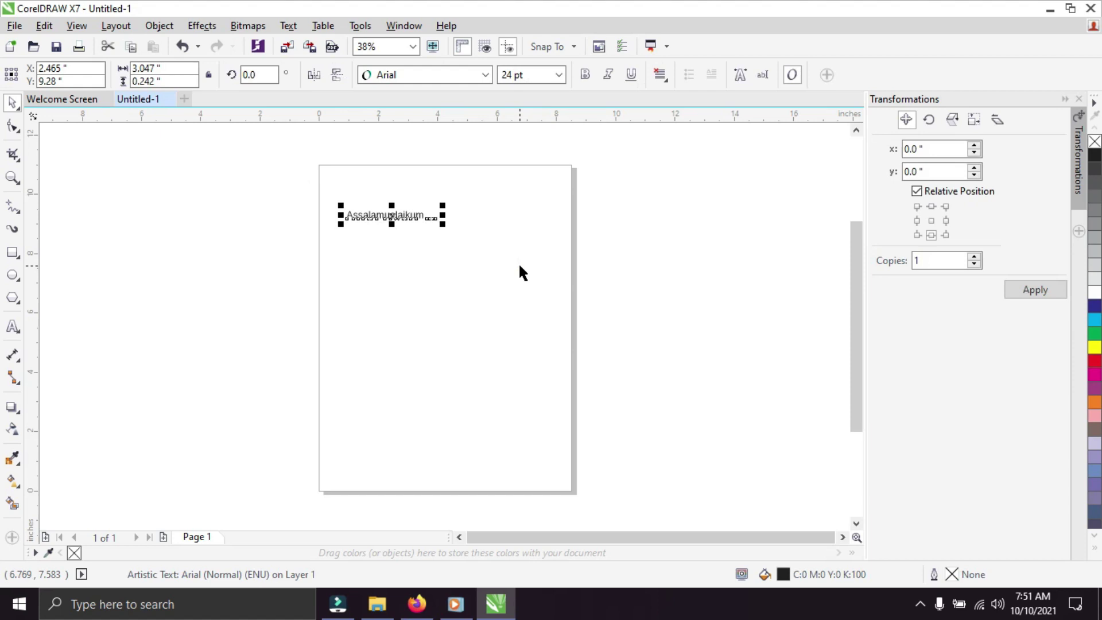
{"action": "key", "text": "Delete"}
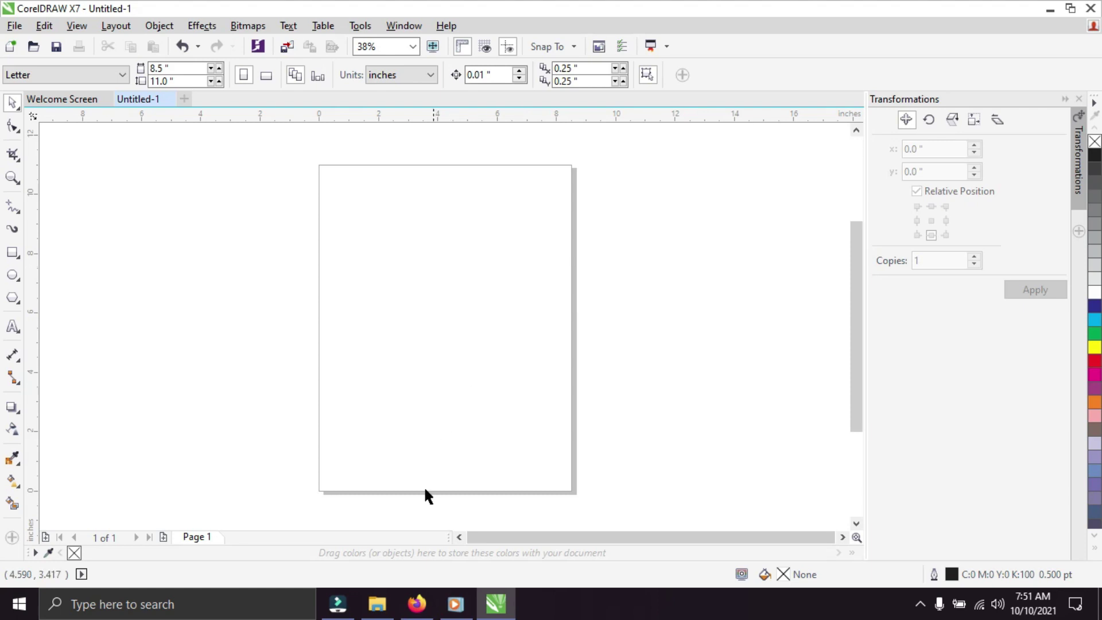
- Switch to Firefox and search the web for "kaos hitam vektor" from the YouTube tab
{"action": "left_click", "coordinate": [416, 604]}
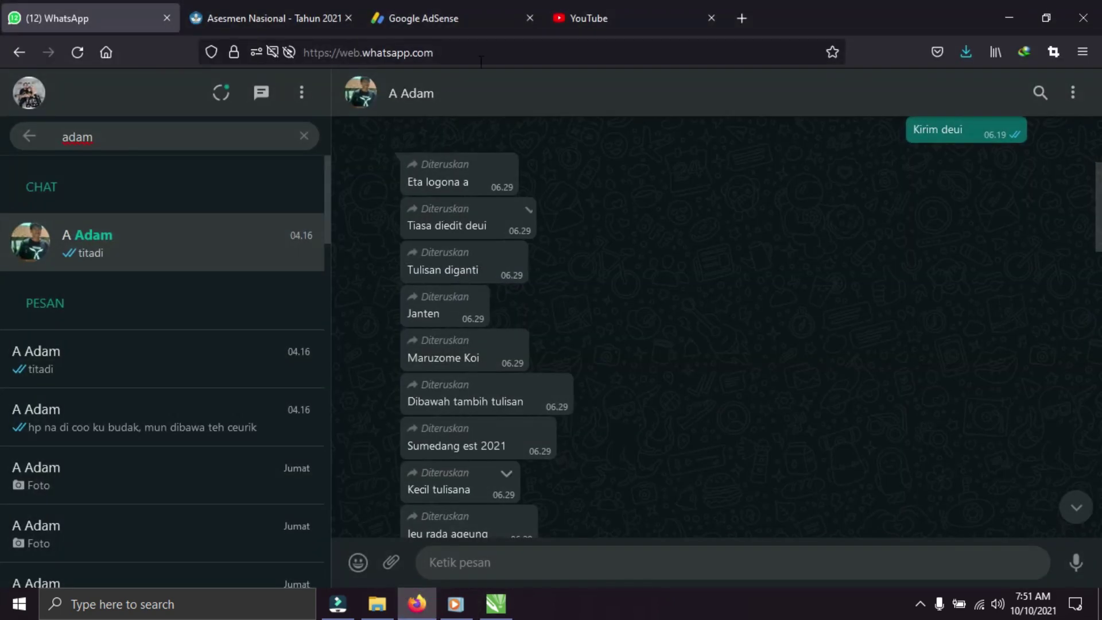
{"action": "left_click", "coordinate": [600, 14]}
{"action": "left_click", "coordinate": [550, 63]}
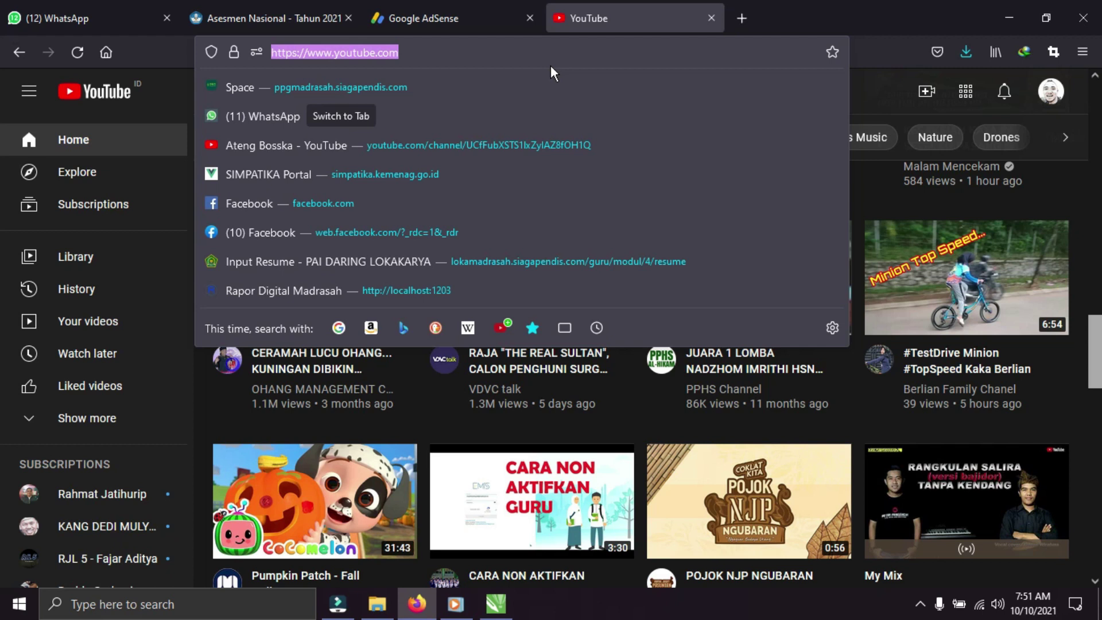
{"action": "type", "text": "kaos"}
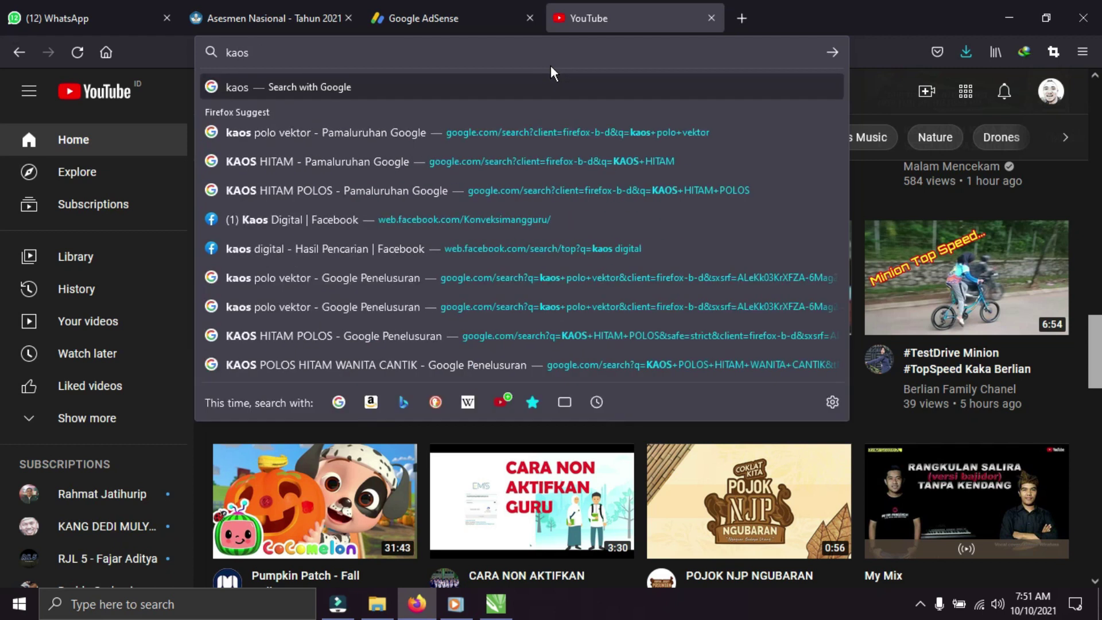
{"action": "type", "text": " hitam"}
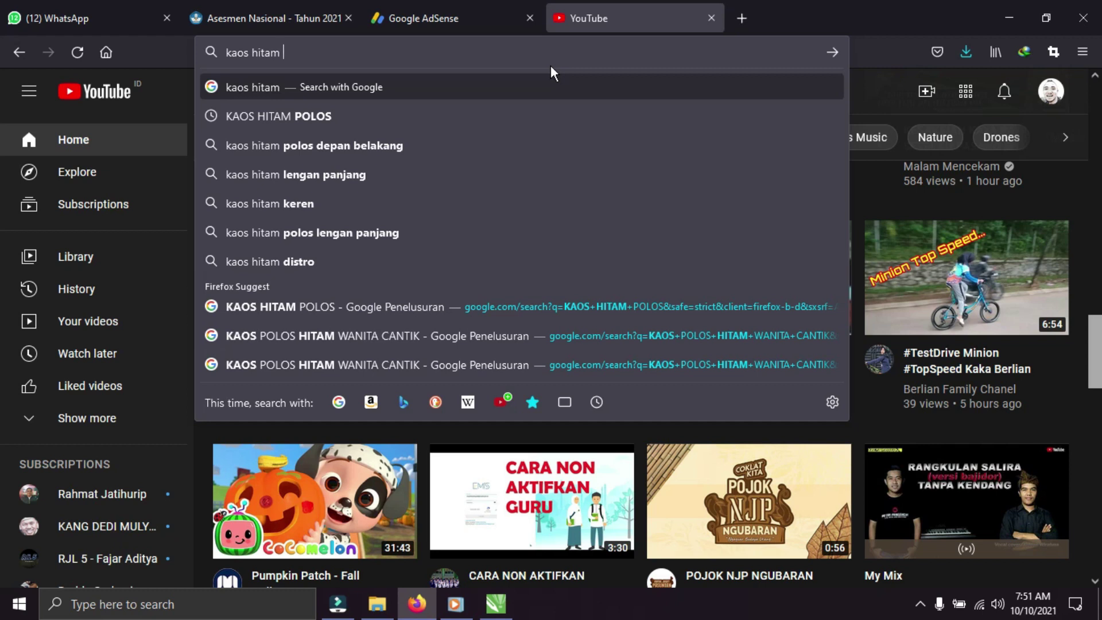
{"action": "type", "text": "vektor"}
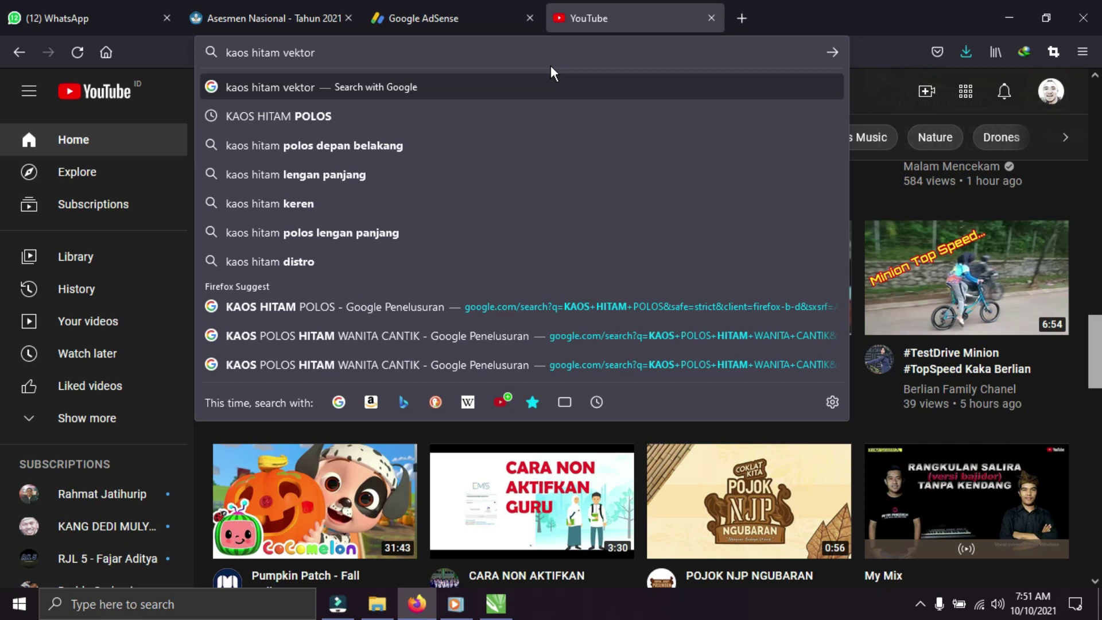
{"action": "key", "text": "Return"}
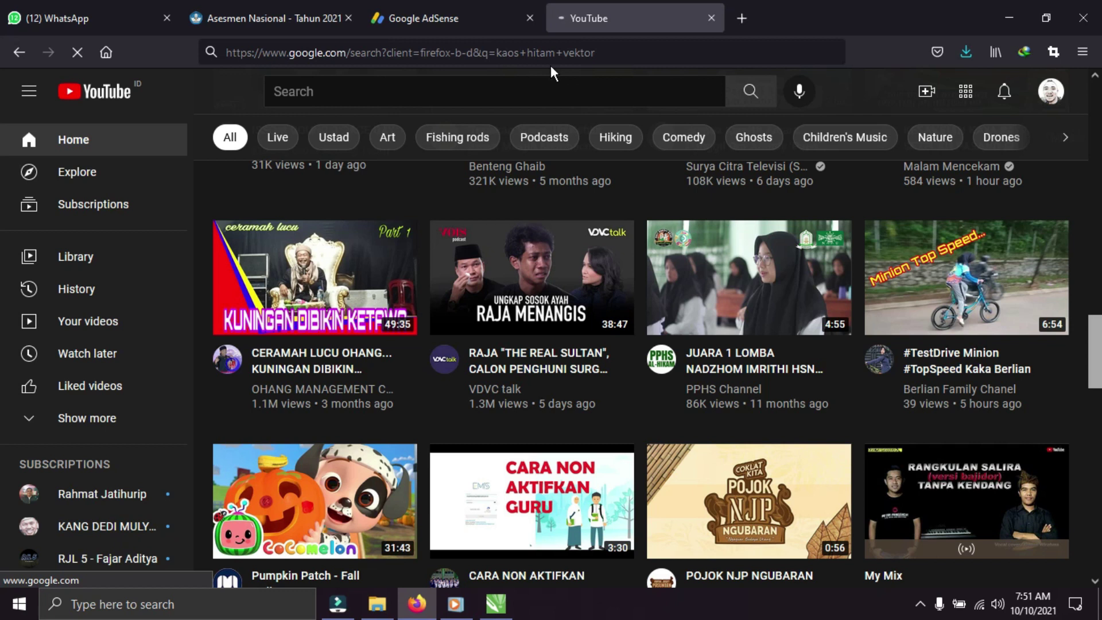
{"action": "left_click", "coordinate": [498, 608]}
{"action": "left_click", "coordinate": [486, 406]}
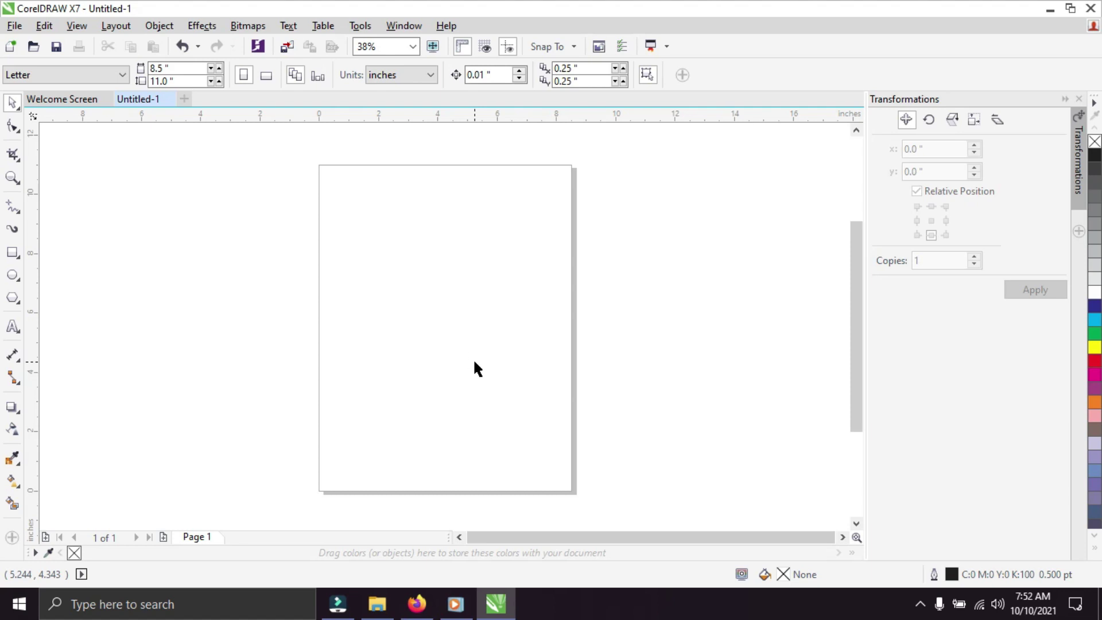
{"action": "key", "text": "ctrl+i"}
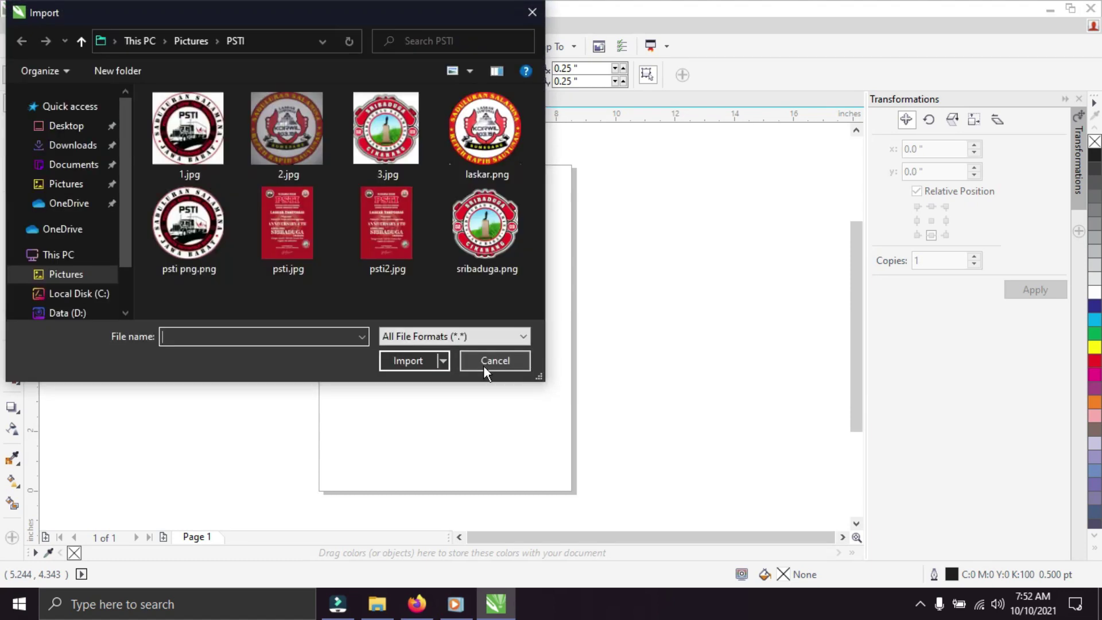
{"action": "left_click", "coordinate": [487, 364]}
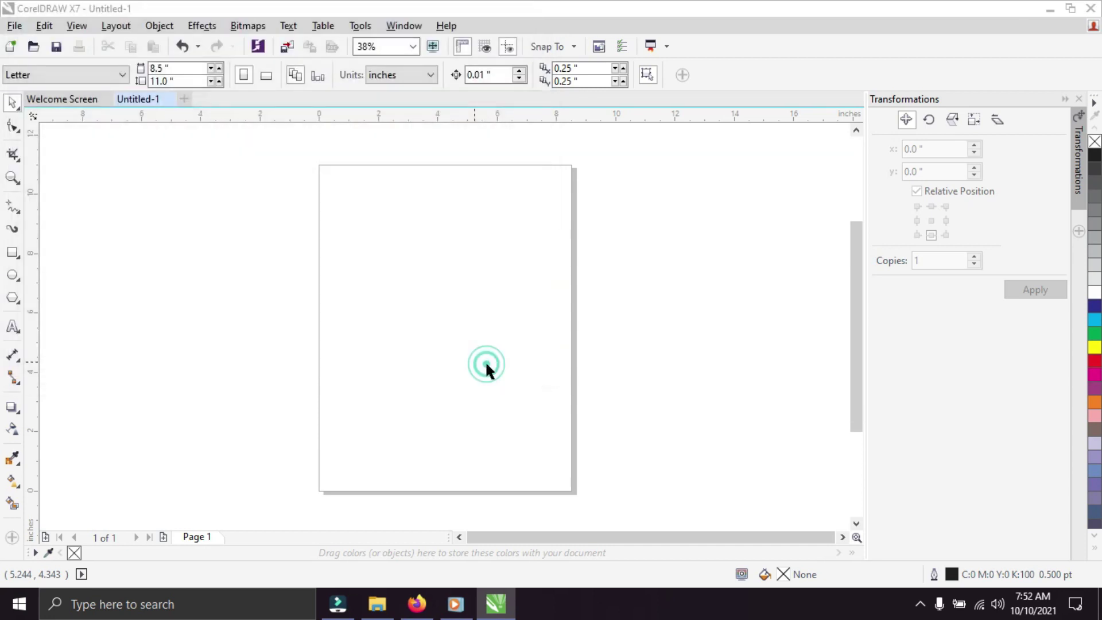
{"action": "left_click", "coordinate": [14, 26]}
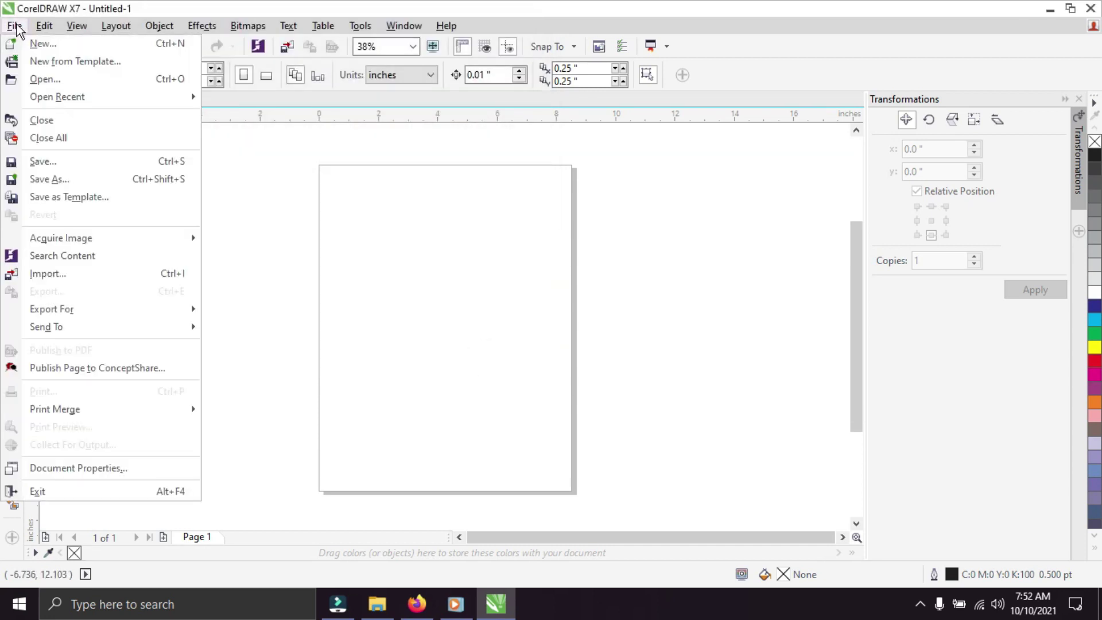
{"action": "left_click", "coordinate": [127, 274]}
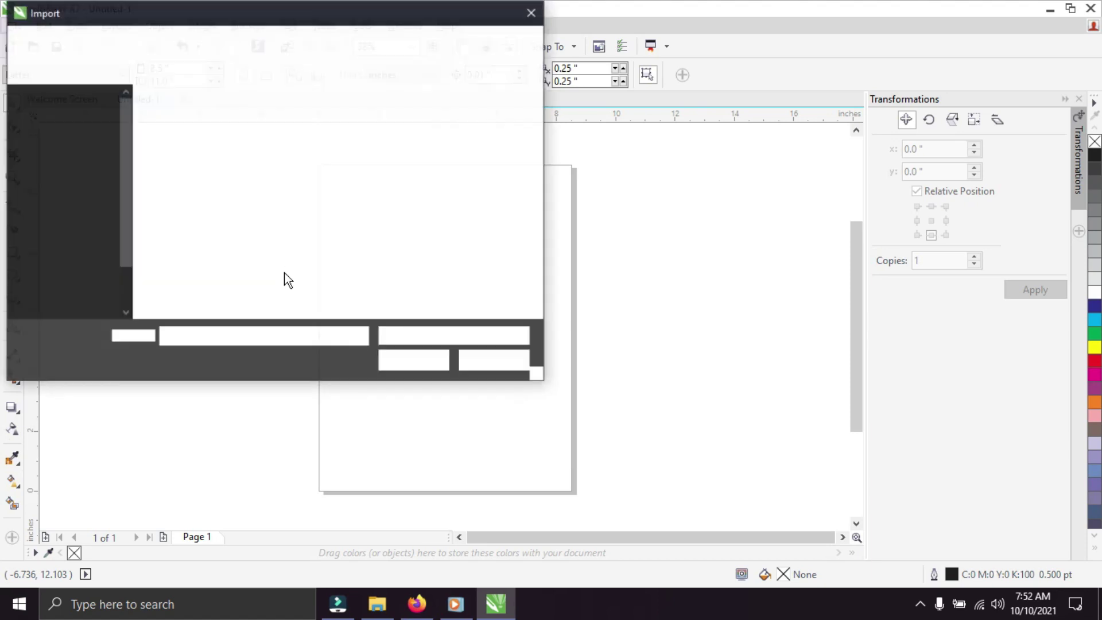
{"action": "left_click", "coordinate": [489, 361]}
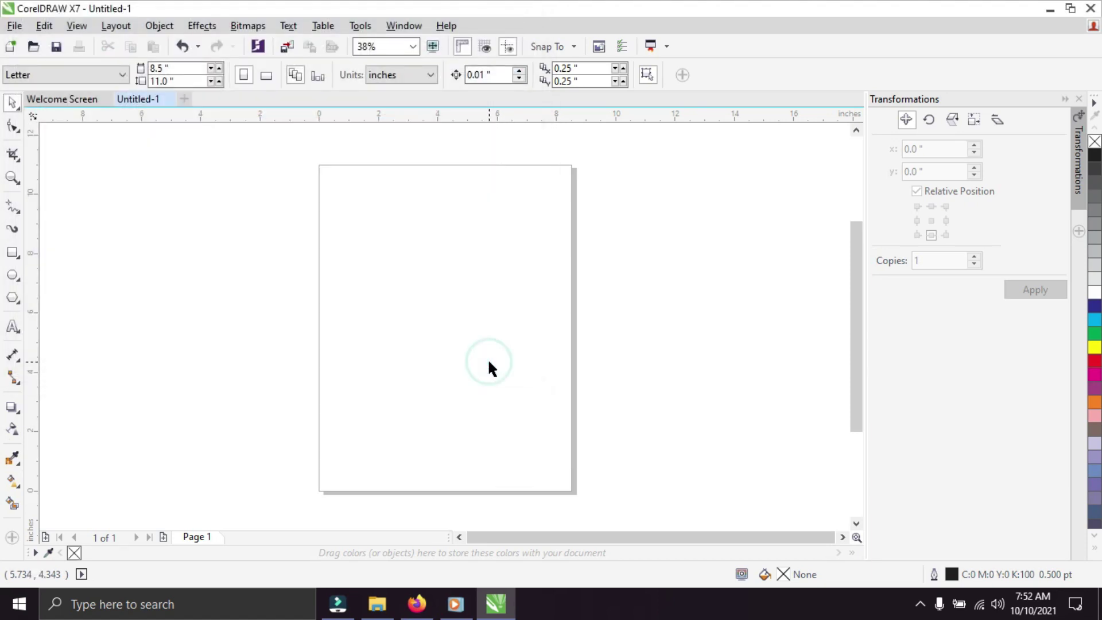
- Look through the Pictures folder for a KAOS shirt image to import
{"action": "key", "text": "ctrl+i"}
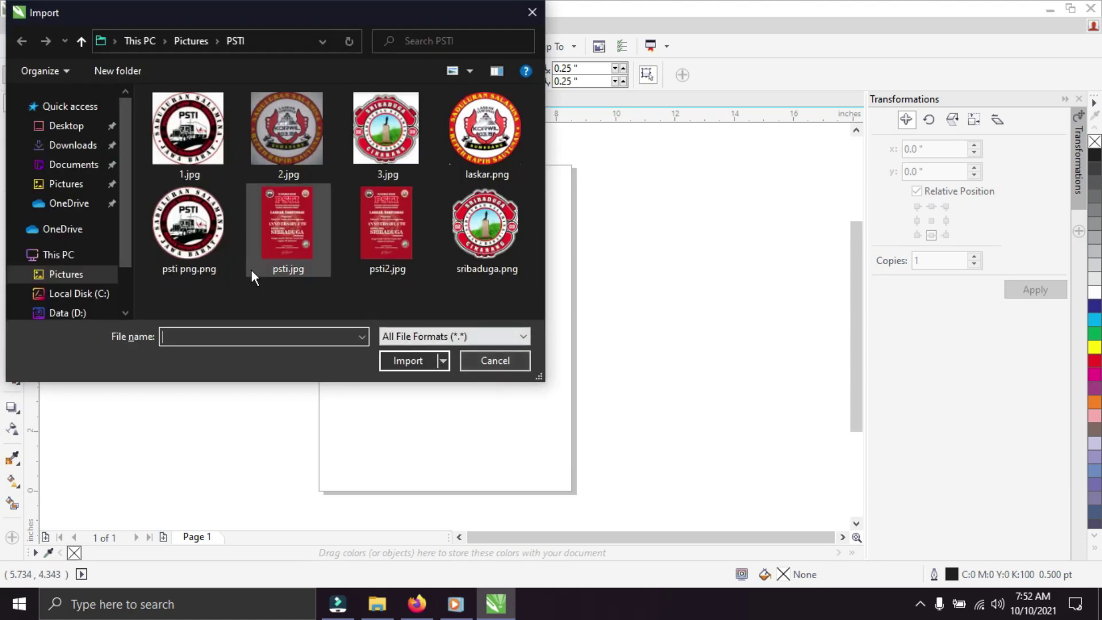
{"action": "left_click", "coordinate": [80, 187]}
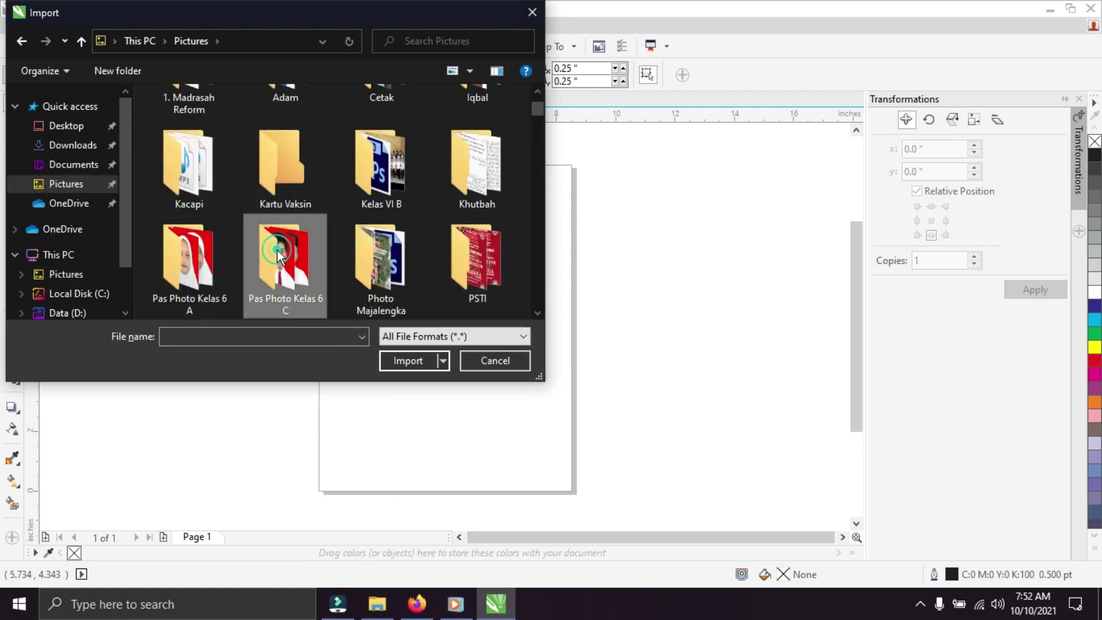
{"action": "type", "text": "kaos"}
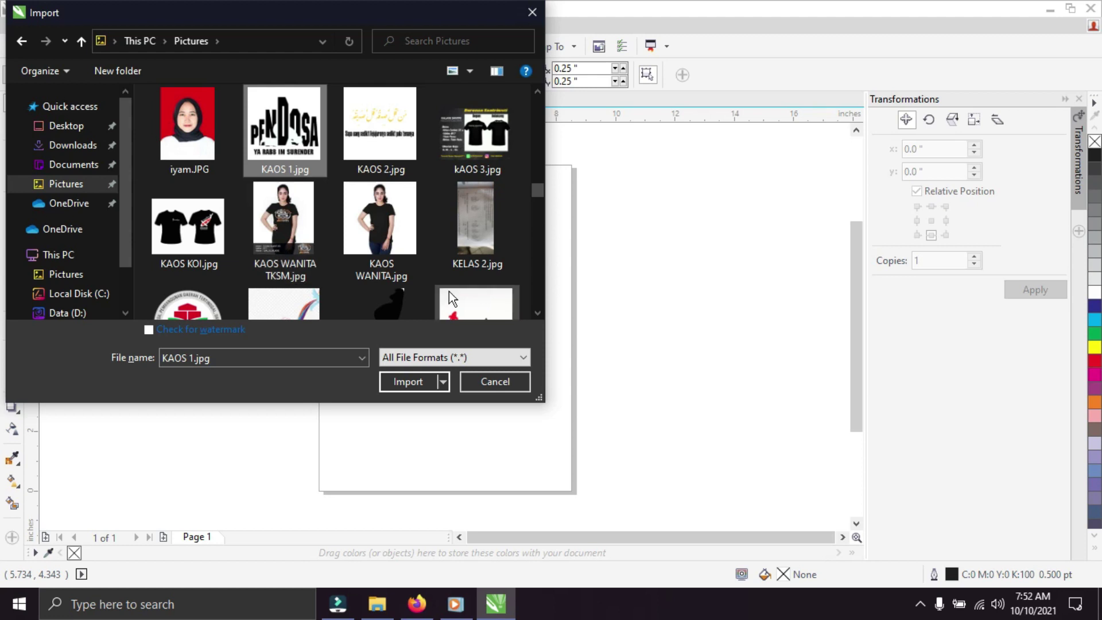
{"action": "left_click", "coordinate": [538, 313]}
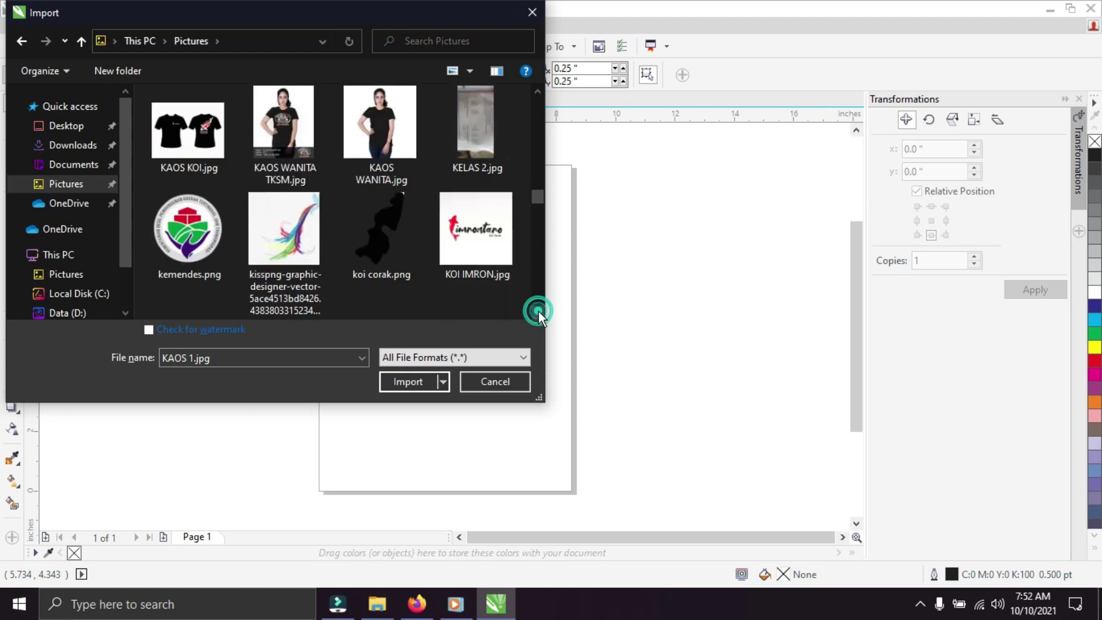
{"action": "left_click_drag", "start_coordinate": [538, 311], "coordinate": [538, 311]}
{"action": "left_click", "coordinate": [511, 188]}
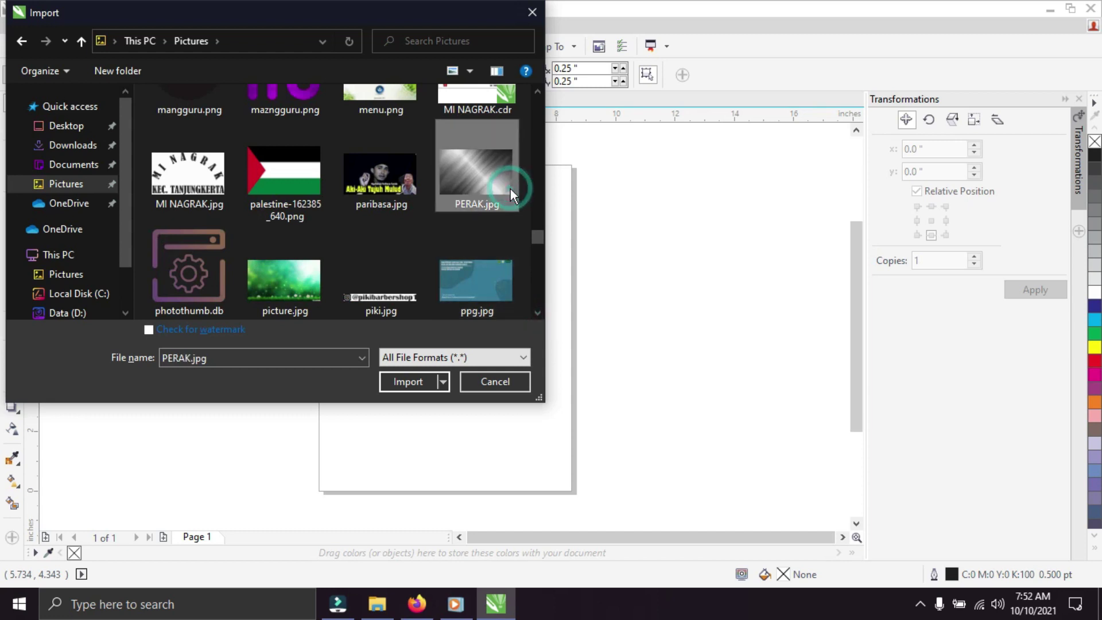
{"action": "key", "text": "k"}
{"action": "key", "text": "k"}
{"action": "key", "text": "k"}
{"action": "key", "text": "k"}
{"action": "key", "text": "k"}
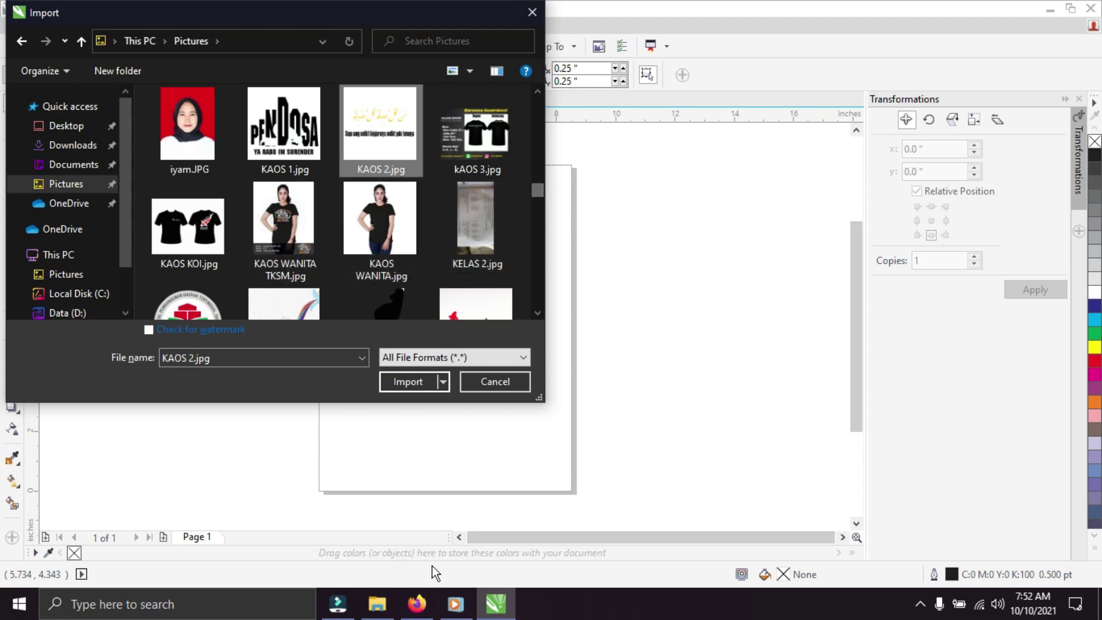
- Switch to Firefox, open the image results and copy the picture of two black T-shirts side by side
{"action": "left_click", "coordinate": [416, 604]}
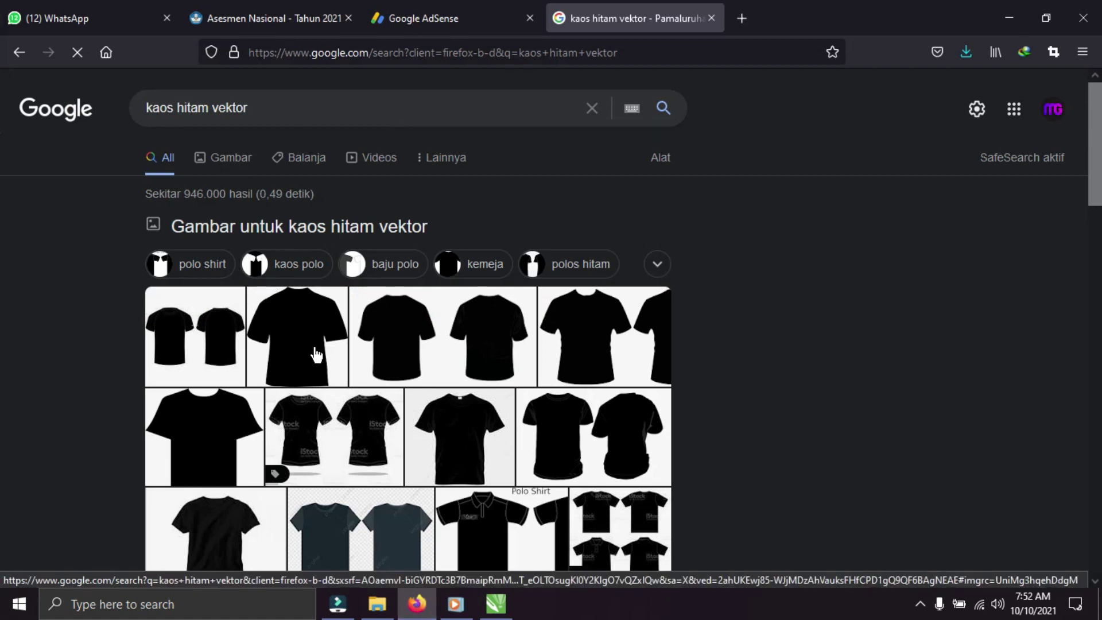
{"action": "right_click", "coordinate": [213, 332]}
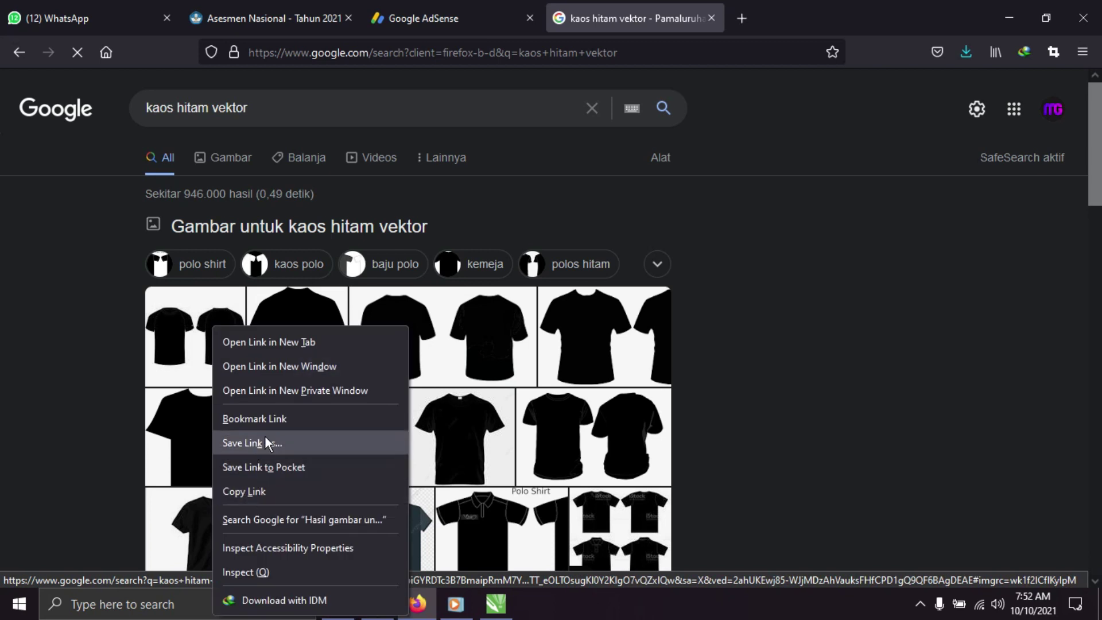
{"action": "left_click", "coordinate": [205, 346]}
{"action": "left_click", "coordinate": [205, 346]}
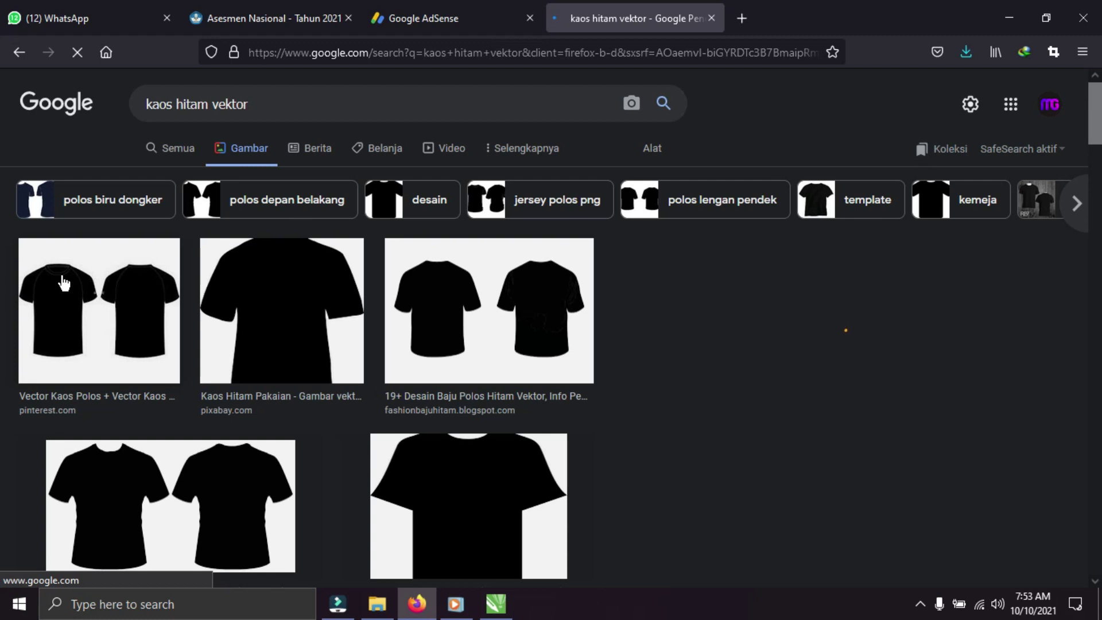
{"action": "right_click", "coordinate": [206, 459]}
{"action": "left_click", "coordinate": [243, 282]}
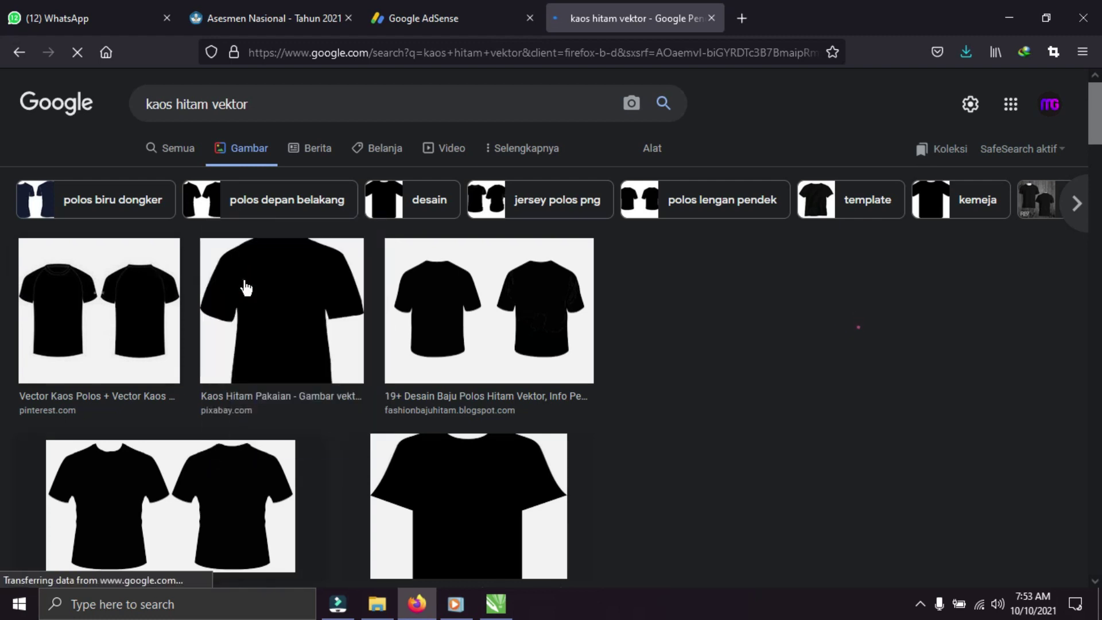
- Return to CorelDRAW, cancel the import and paste the copied T-shirt picture onto the page
{"action": "left_click", "coordinate": [487, 600]}
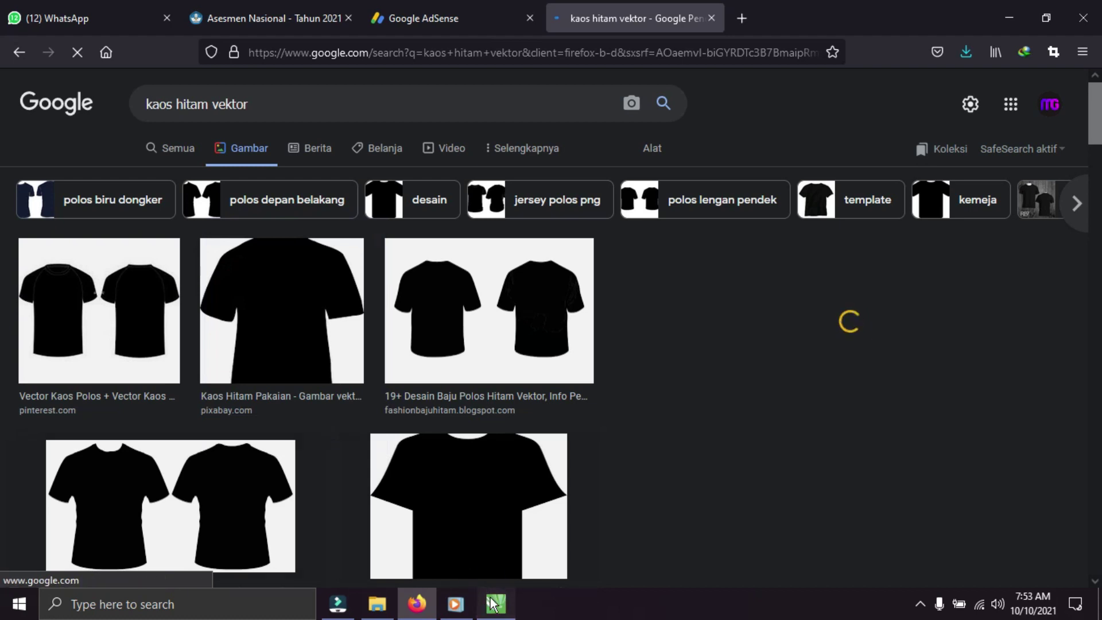
{"action": "left_click", "coordinate": [496, 381]}
{"action": "key", "text": "ctrl+v"}
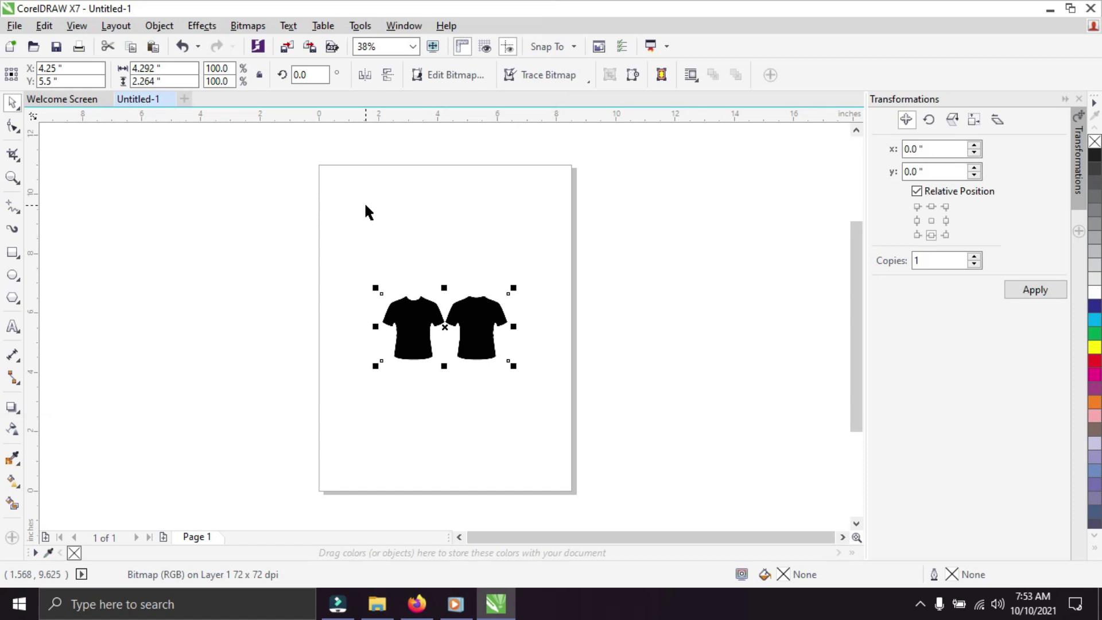
- Change the page orientation to landscape
{"action": "left_click", "coordinate": [364, 201]}
{"action": "left_click", "coordinate": [266, 78]}
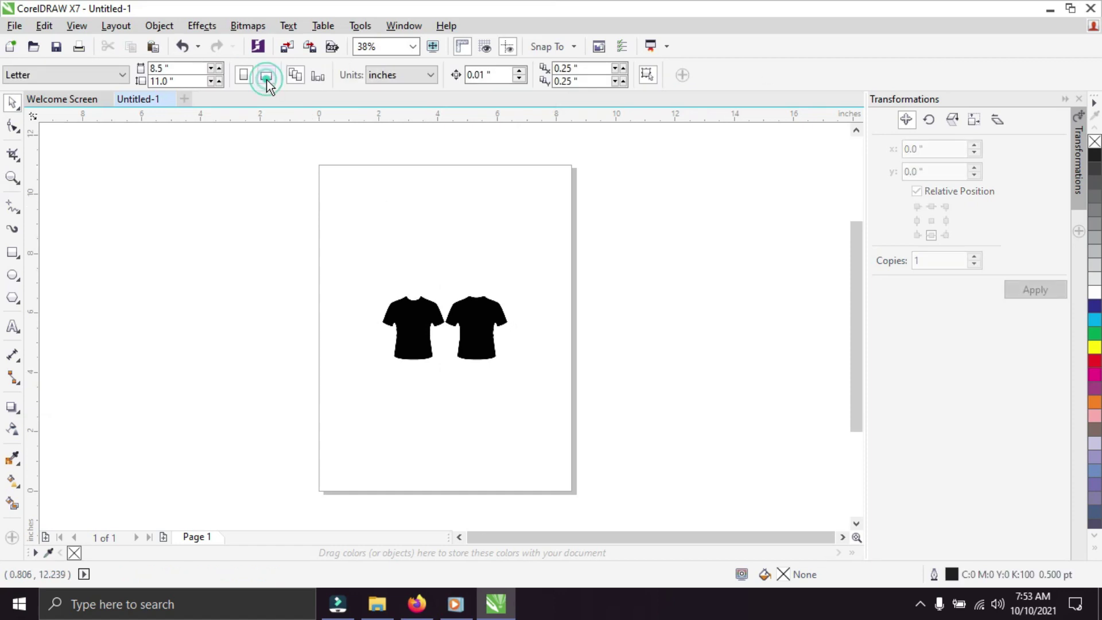
{"action": "left_click", "coordinate": [353, 261]}
- Move the T-shirt picture to the page's upper-left corner and enlarge it proportionally to about 240%, nearly filling the page width
{"action": "left_click", "coordinate": [399, 317]}
{"action": "left_click_drag", "start_coordinate": [397, 310], "coordinate": [303, 224]}
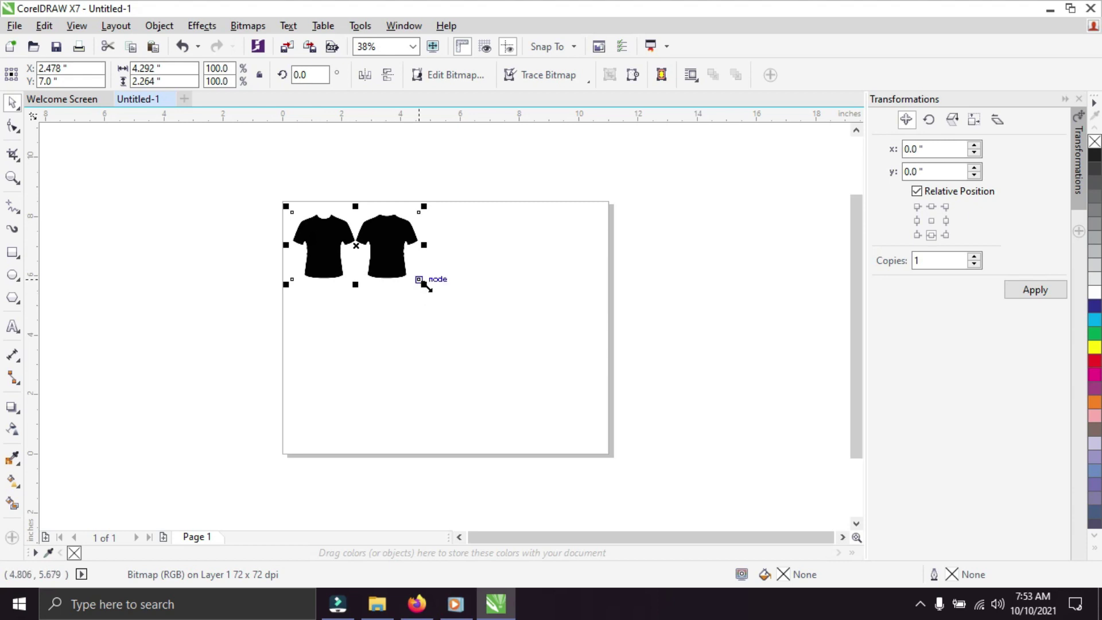
{"action": "left_click_drag", "start_coordinate": [423, 284], "coordinate": [605, 437]}
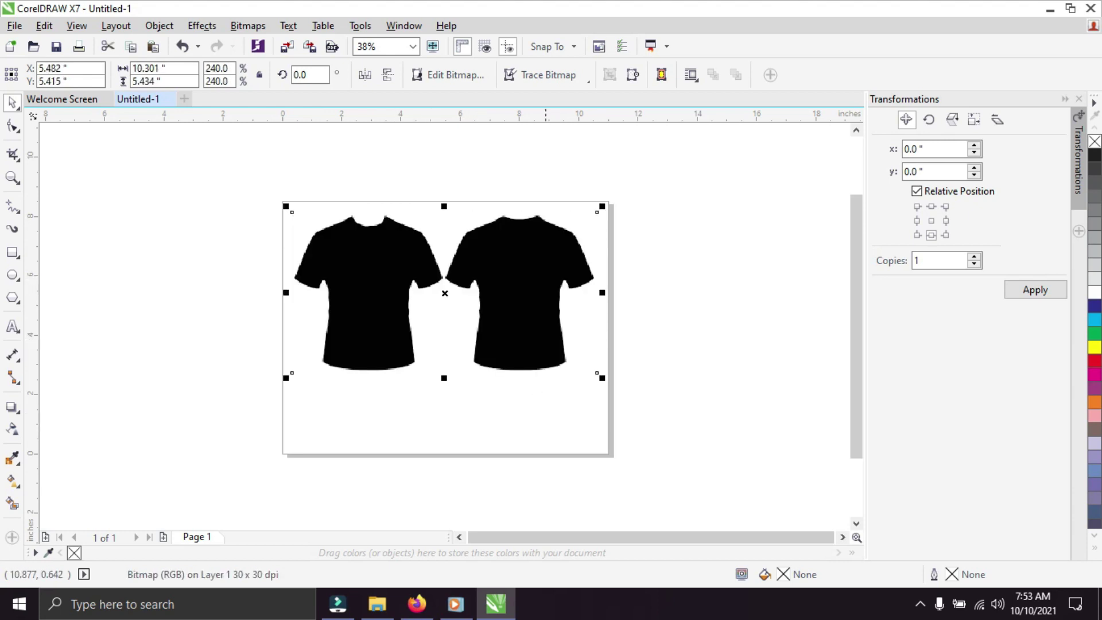
{"action": "right_click", "coordinate": [540, 286]}
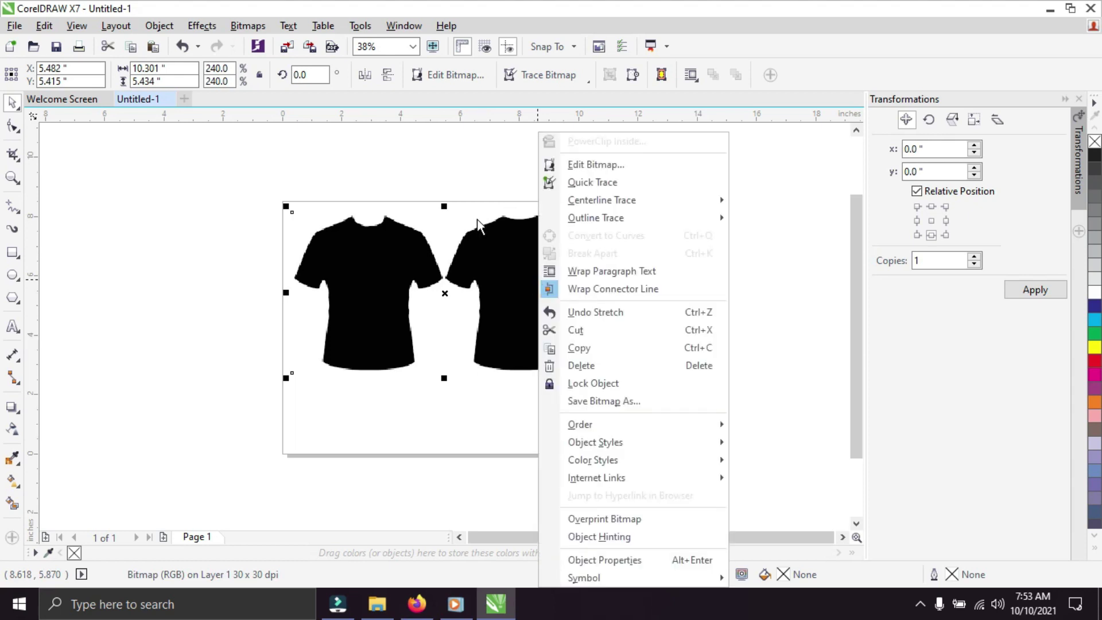
{"action": "left_click", "coordinate": [472, 185]}
{"action": "left_click", "coordinate": [490, 246]}
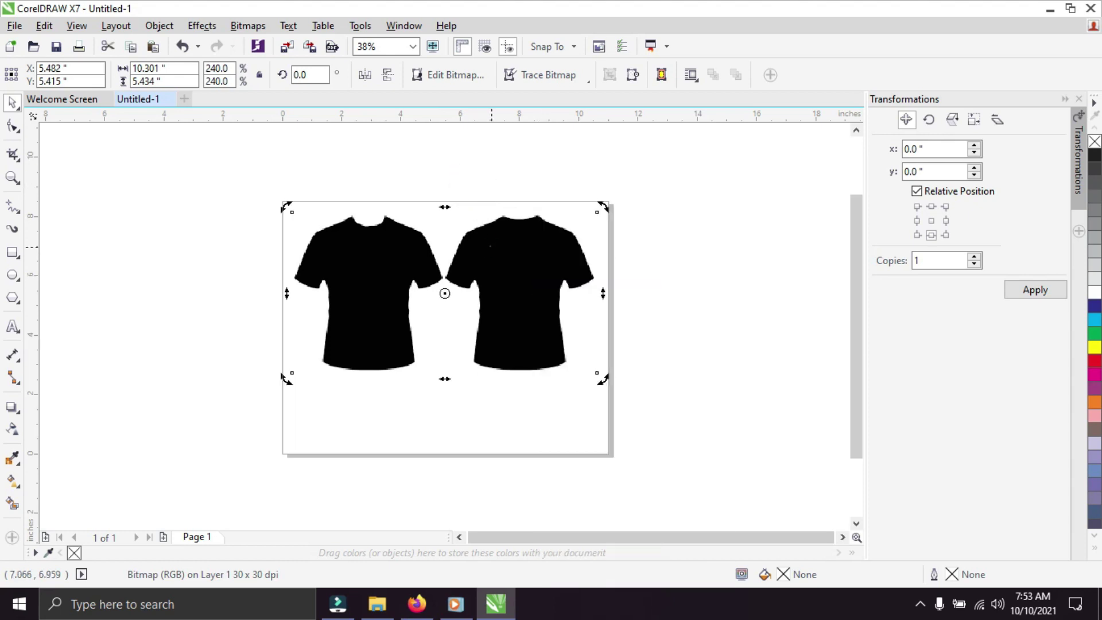
{"action": "left_click", "coordinate": [492, 165]}
- Trace the T-shirt picture into vector shapes using Outline Trace with the Line Art image type
{"action": "left_click", "coordinate": [500, 260]}
{"action": "right_click", "coordinate": [500, 260]}
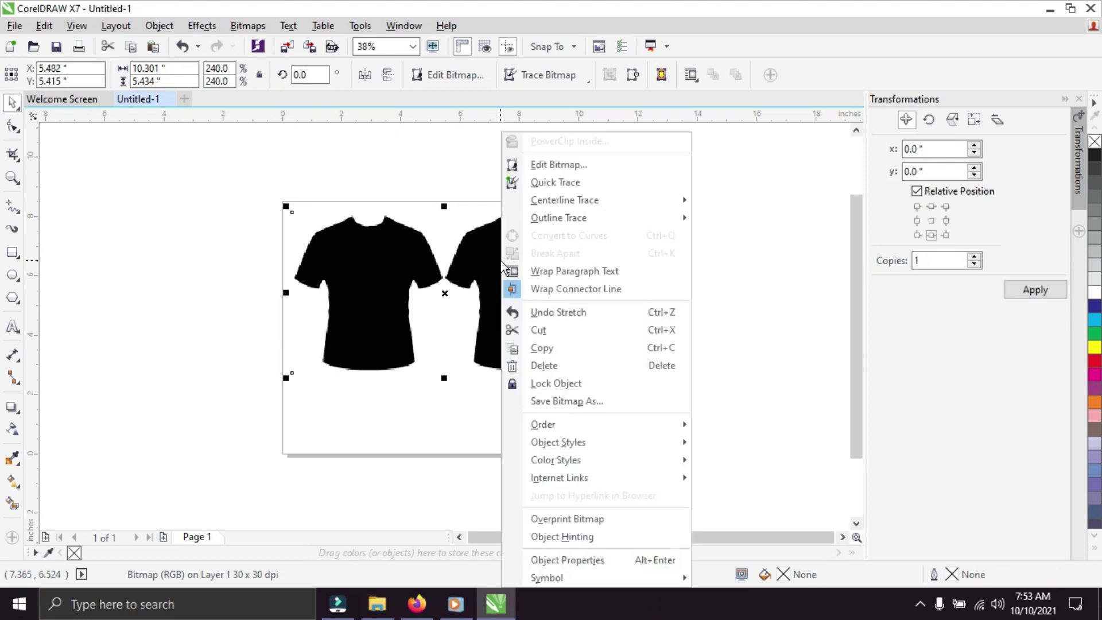
{"action": "left_click", "coordinate": [579, 222]}
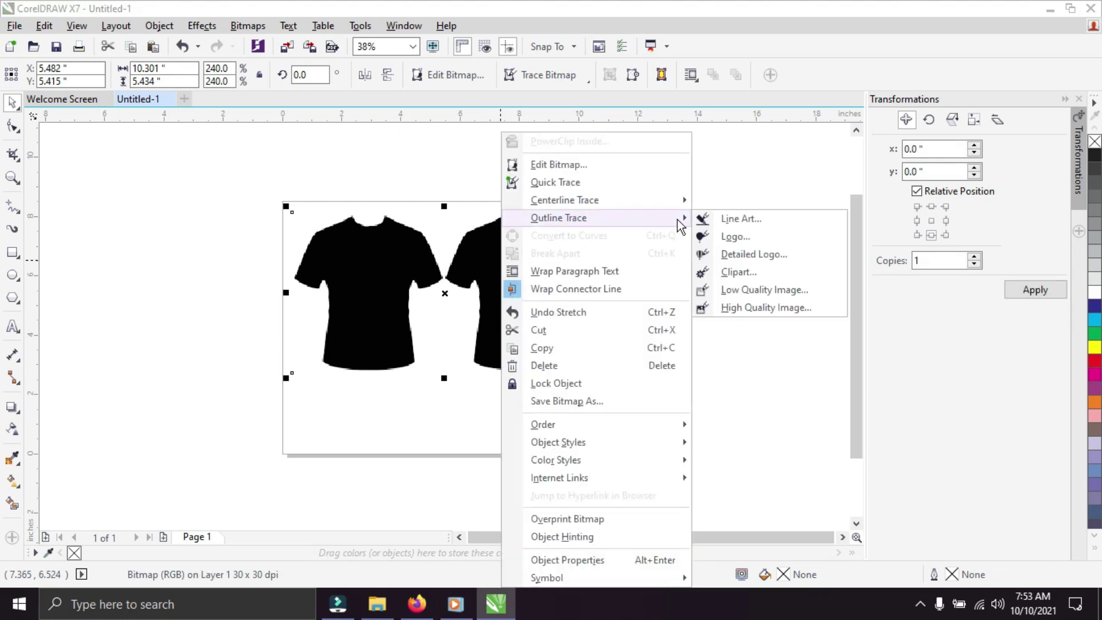
{"action": "left_click", "coordinate": [715, 220]}
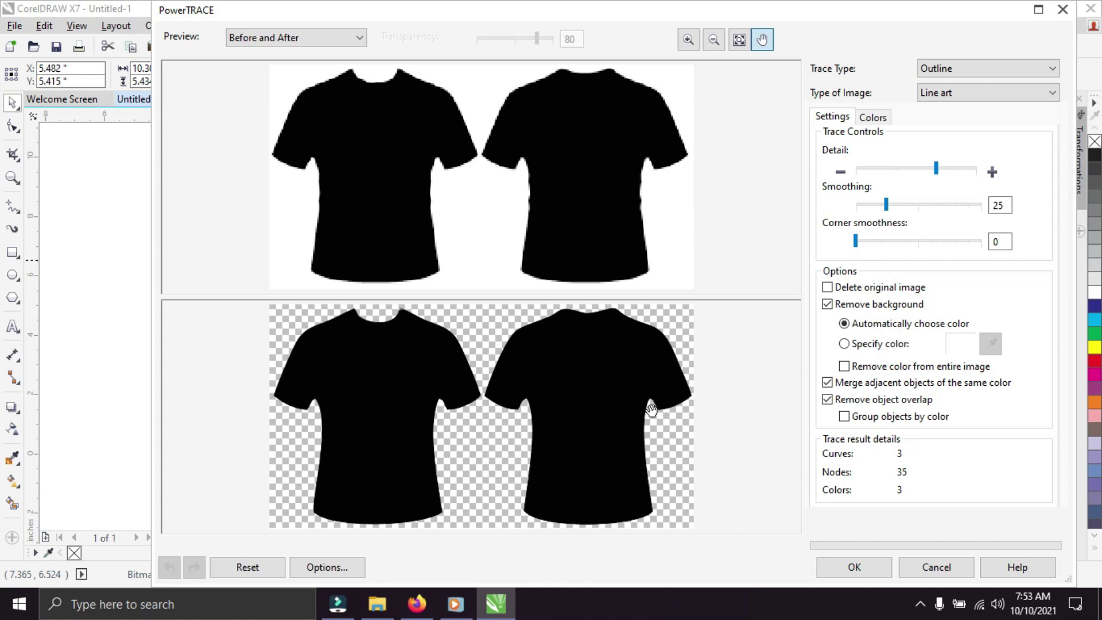
{"action": "left_click", "coordinate": [833, 568]}
- Move the traced shirts aside and delete the original bitmap T-shirt picture from the page
{"action": "mouse_move", "coordinate": [591, 327]}
{"action": "left_mouse_down"}
{"action": "mouse_move", "coordinate": [410, 359]}
{"action": "mouse_move", "coordinate": [407, 369]}
{"action": "left_mouse_up"}
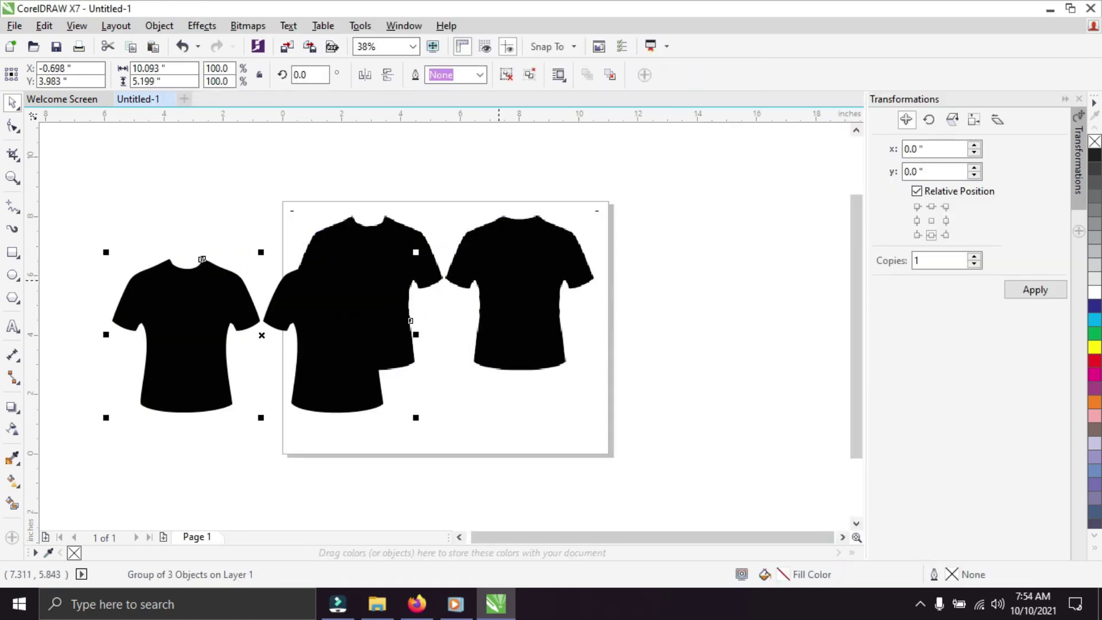
{"action": "left_click", "coordinate": [492, 278]}
{"action": "key", "text": "Delete"}
{"action": "left_click", "coordinate": [508, 265]}
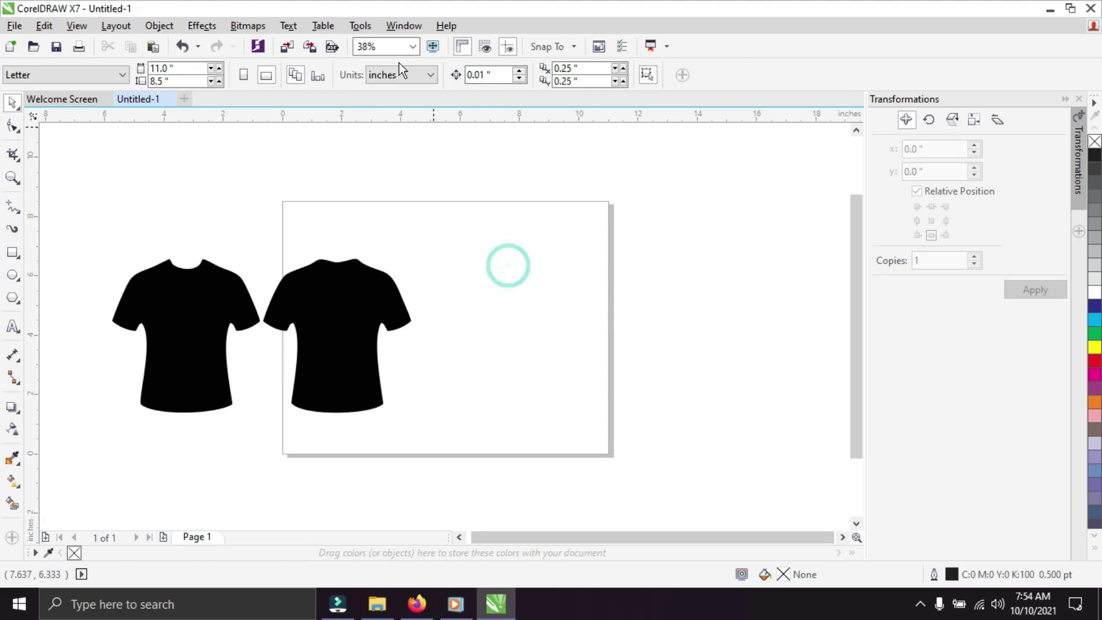
- Set the drawing units to centimeters and change the page to the A4 preset in landscape orientation
{"action": "left_click", "coordinate": [396, 76]}
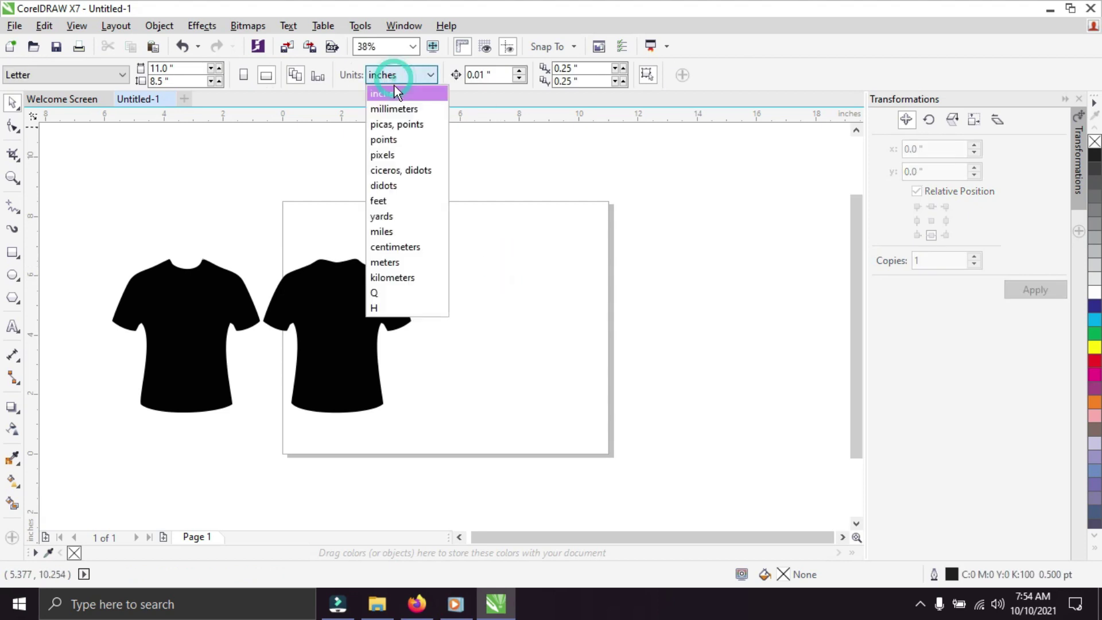
{"action": "left_click", "coordinate": [403, 242]}
{"action": "left_click", "coordinate": [102, 73]}
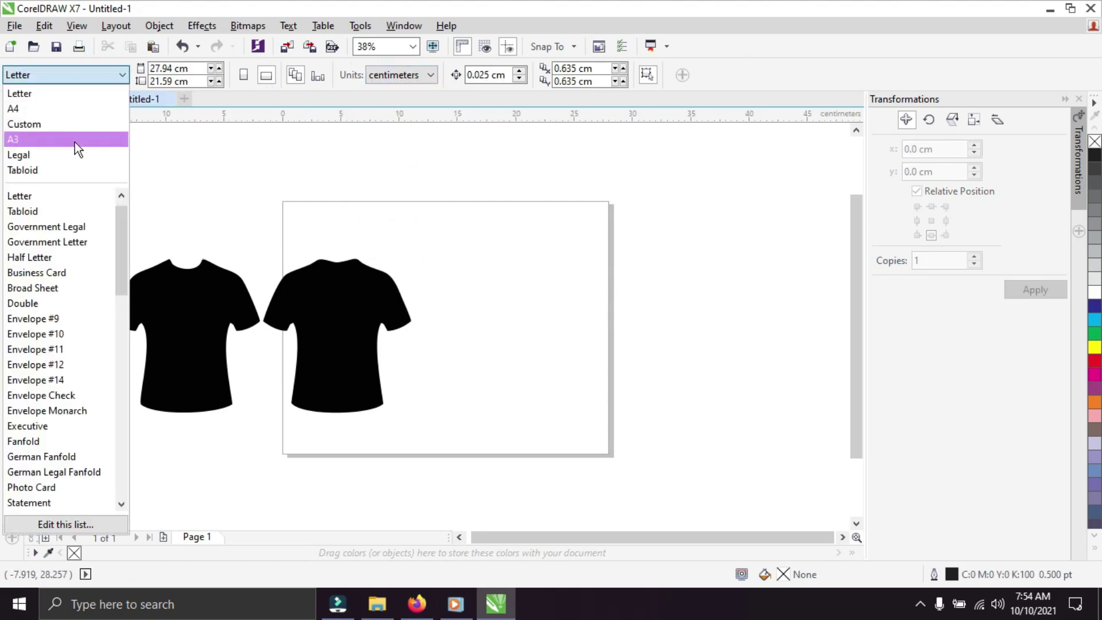
{"action": "left_click", "coordinate": [75, 109]}
{"action": "left_click", "coordinate": [351, 182]}
{"action": "left_click", "coordinate": [265, 76]}
- Move the traced T-shirt group onto the middle of the A4 page and deselect it
{"action": "left_click_drag", "start_coordinate": [327, 305], "coordinate": [526, 293]}
{"action": "left_click_drag", "start_coordinate": [522, 286], "coordinate": [522, 286]}
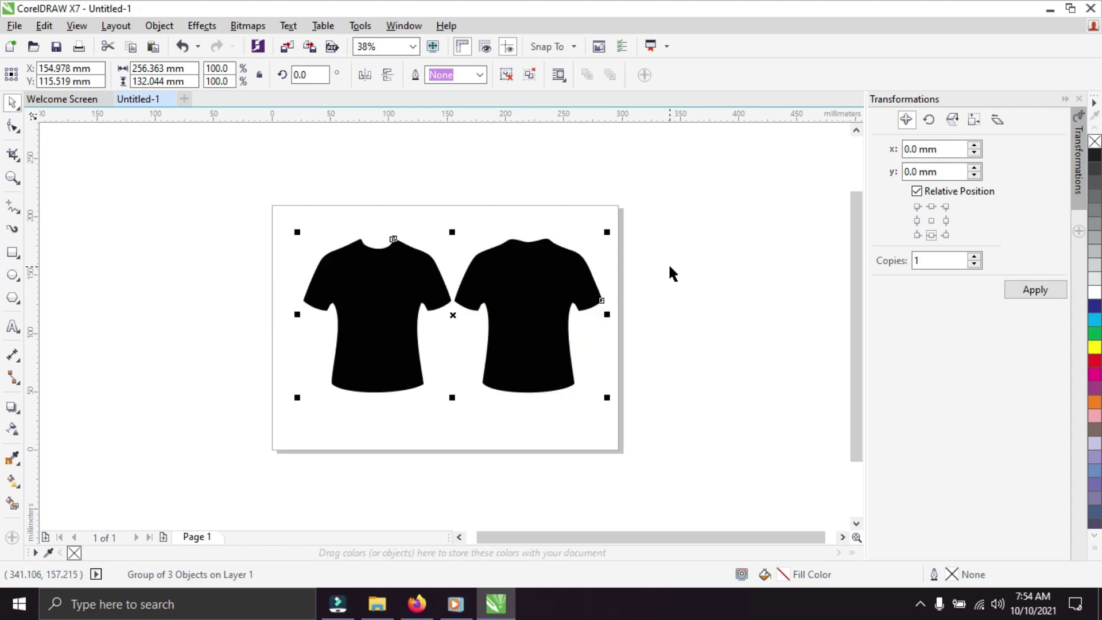
{"action": "left_click", "coordinate": [670, 268]}
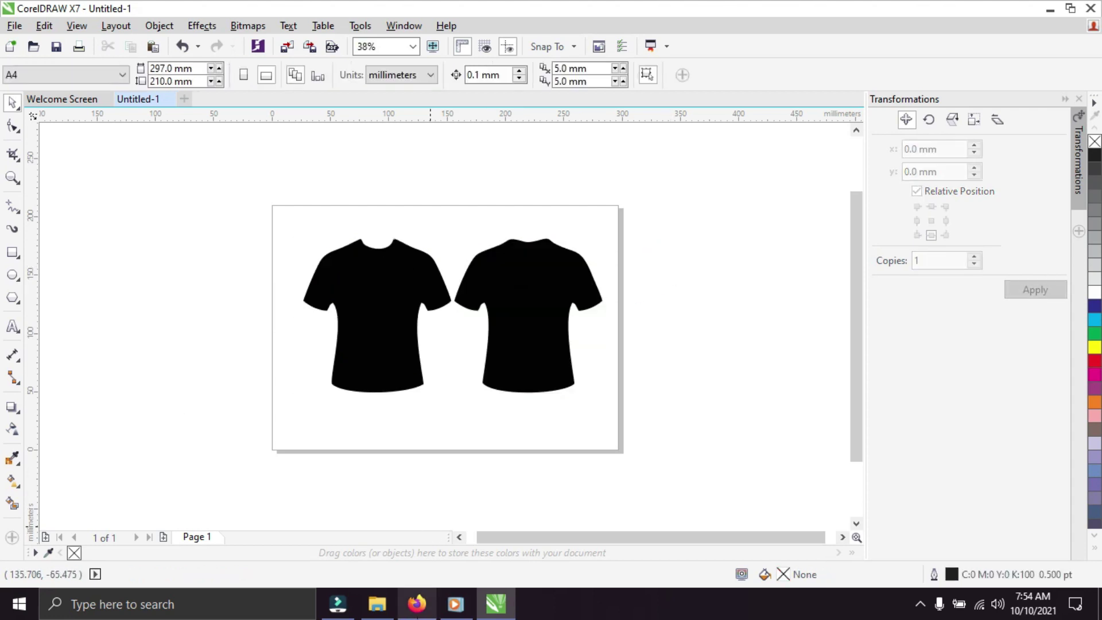
- Switch to Firefox and show the WhatsApp chat containing the client's design requests
{"action": "left_click", "coordinate": [417, 603]}
{"action": "left_click", "coordinate": [69, 17]}
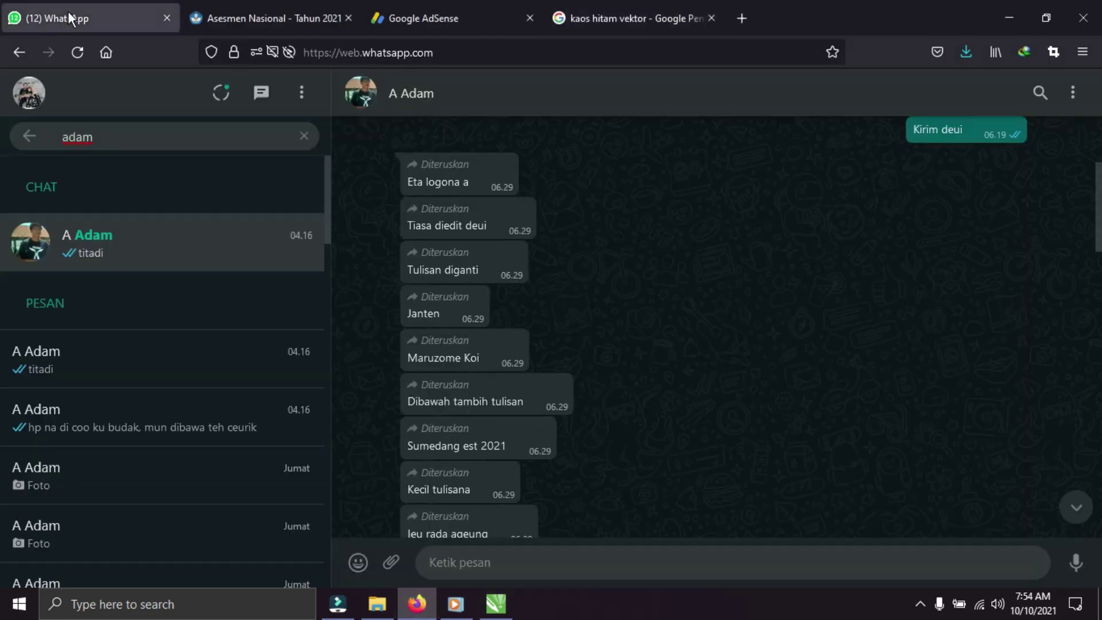
{"action": "left_click", "coordinate": [523, 210]}
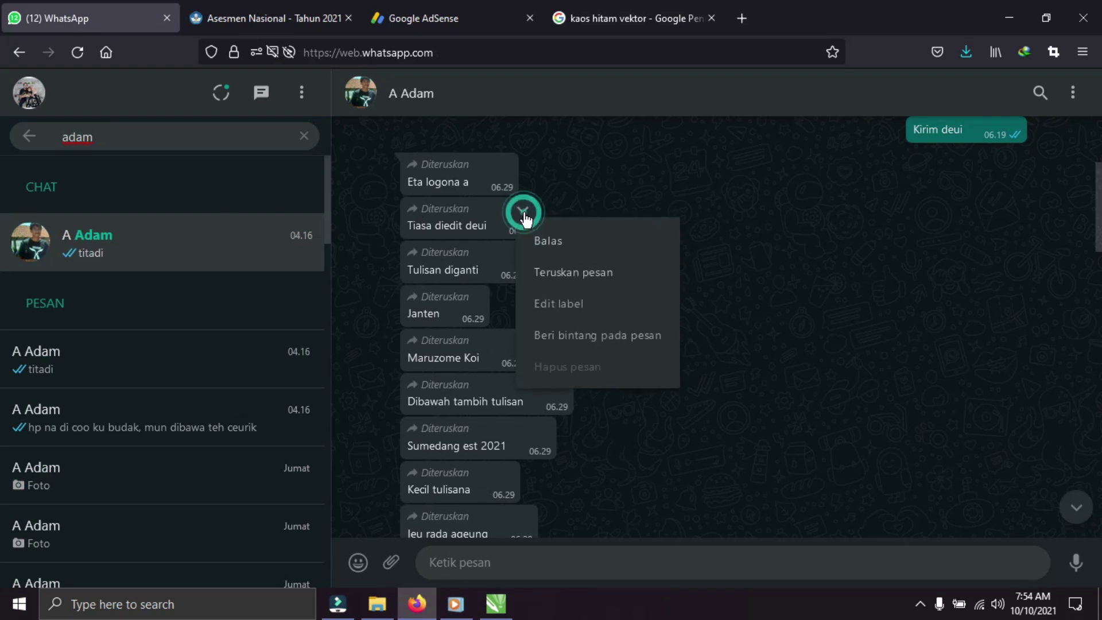
{"action": "left_click", "coordinate": [627, 240]}
{"action": "left_click", "coordinate": [672, 240]}
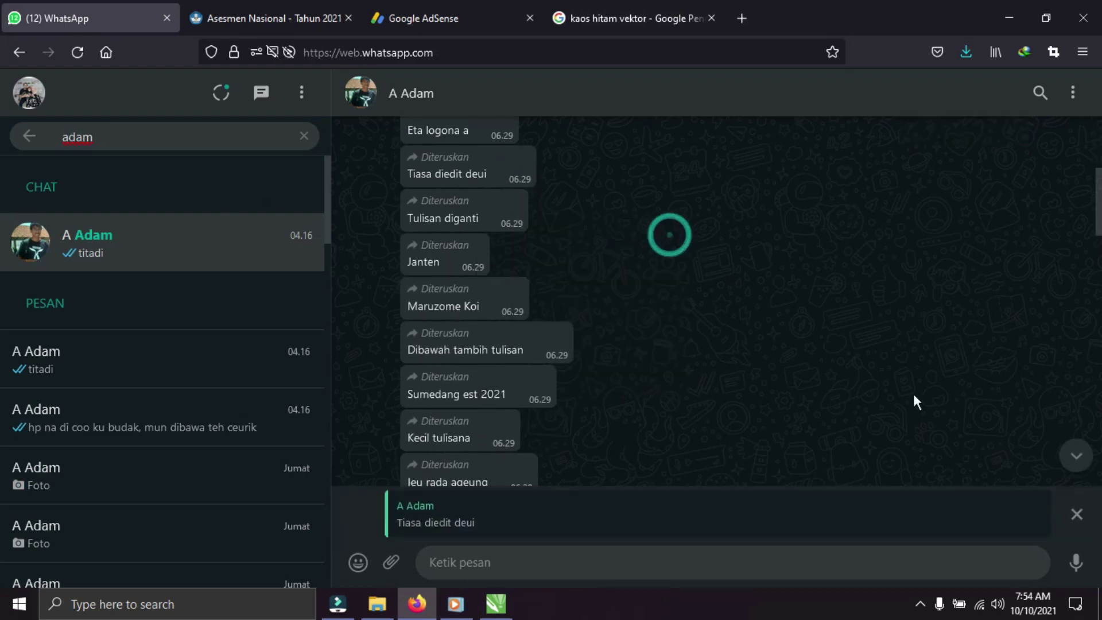
{"action": "left_click", "coordinate": [1077, 515]}
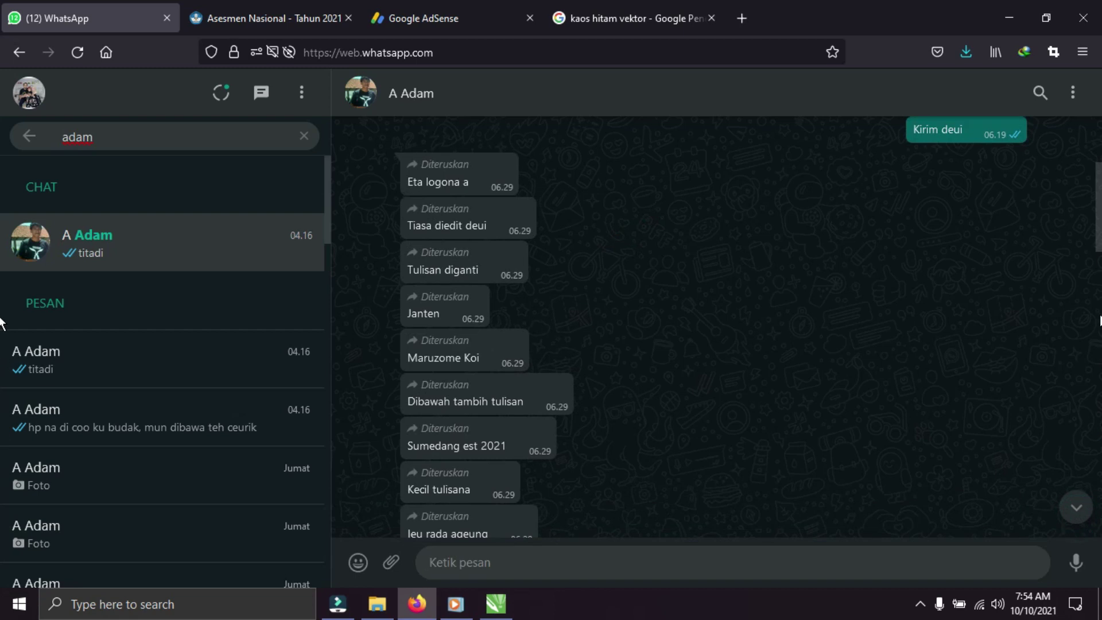
- Read through the client's messages on the logo text and the fish images, down to the koi photos in the chat
{"action": "scroll", "coordinate": [625, 304], "scroll_direction": "up", "scroll_amount": 1}
{"action": "scroll", "coordinate": [624, 304], "scroll_direction": "down", "scroll_amount": 2}
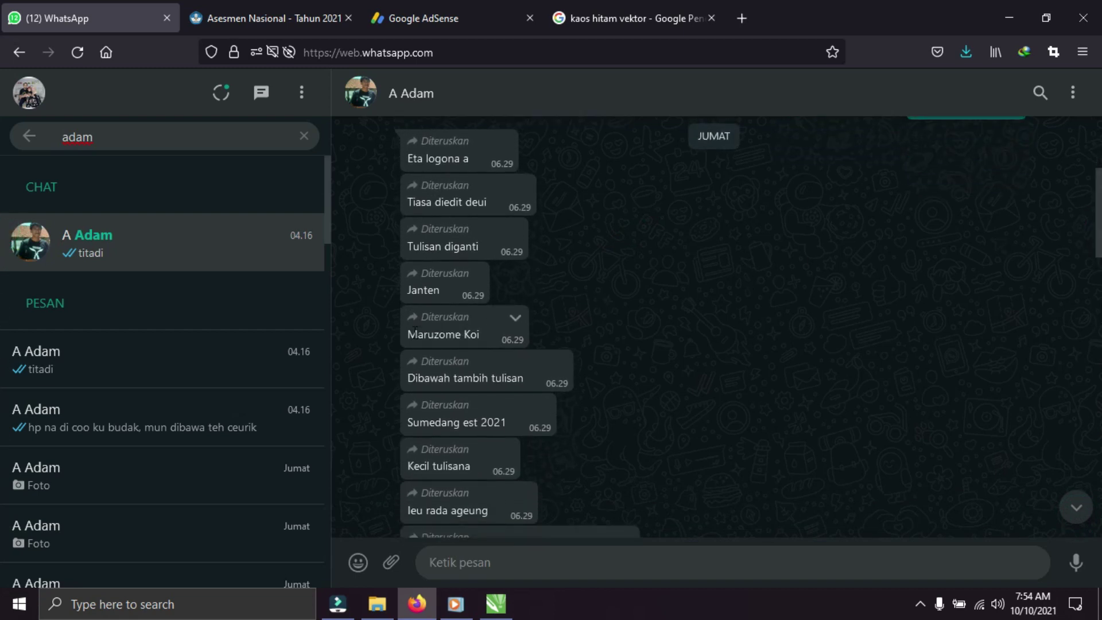
{"action": "left_click_drag", "start_coordinate": [411, 332], "coordinate": [494, 334]}
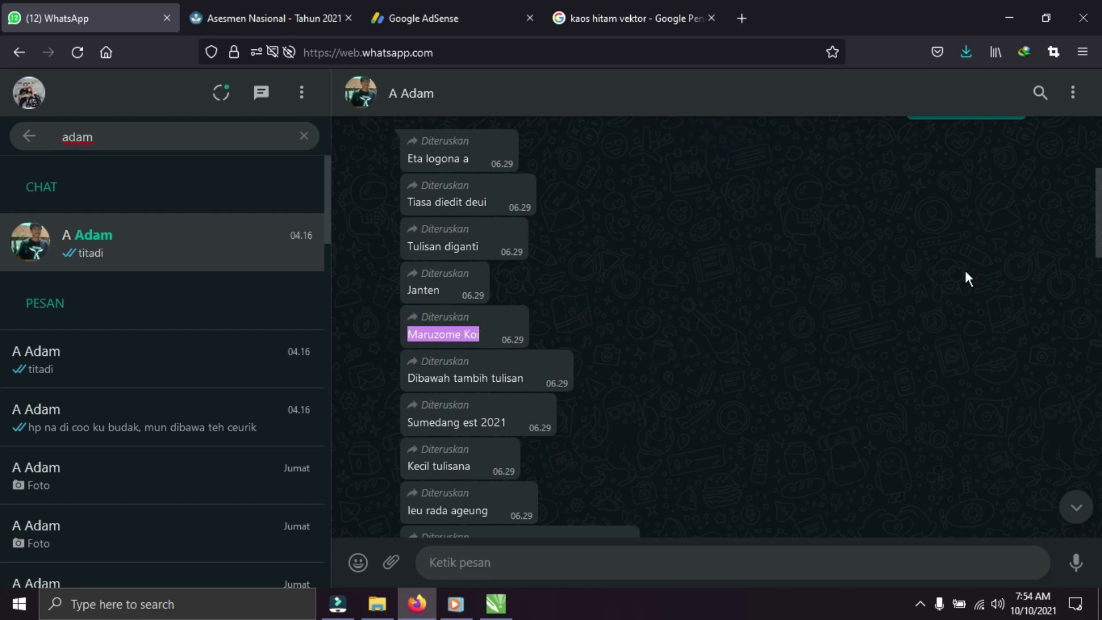
{"action": "left_click_drag", "start_coordinate": [1097, 230], "coordinate": [1099, 277]}
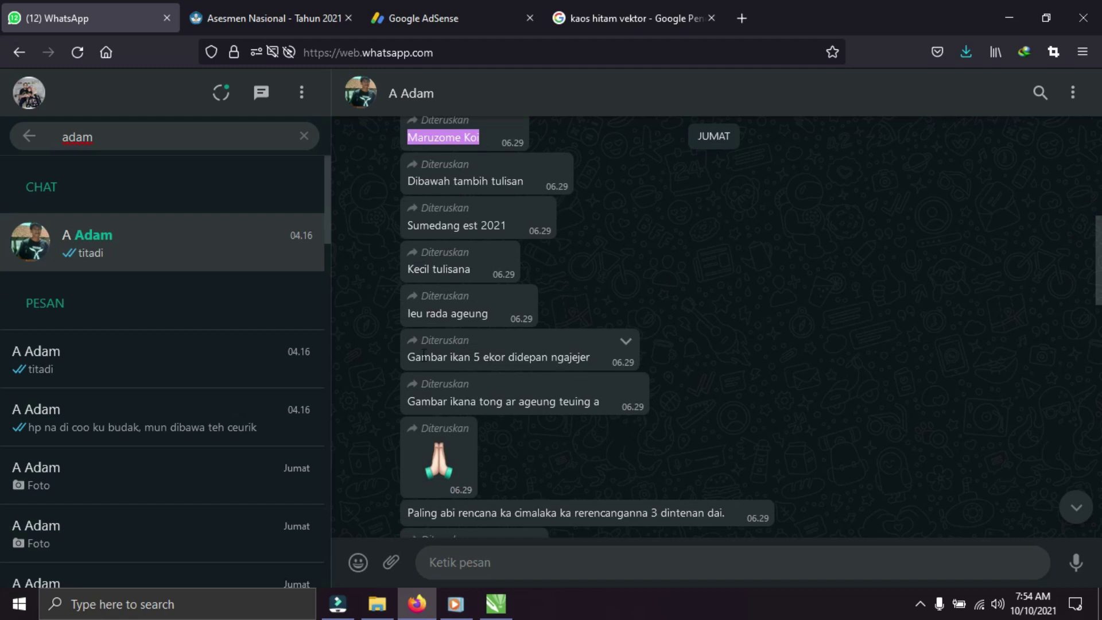
{"action": "left_click_drag", "start_coordinate": [408, 357], "coordinate": [597, 354]}
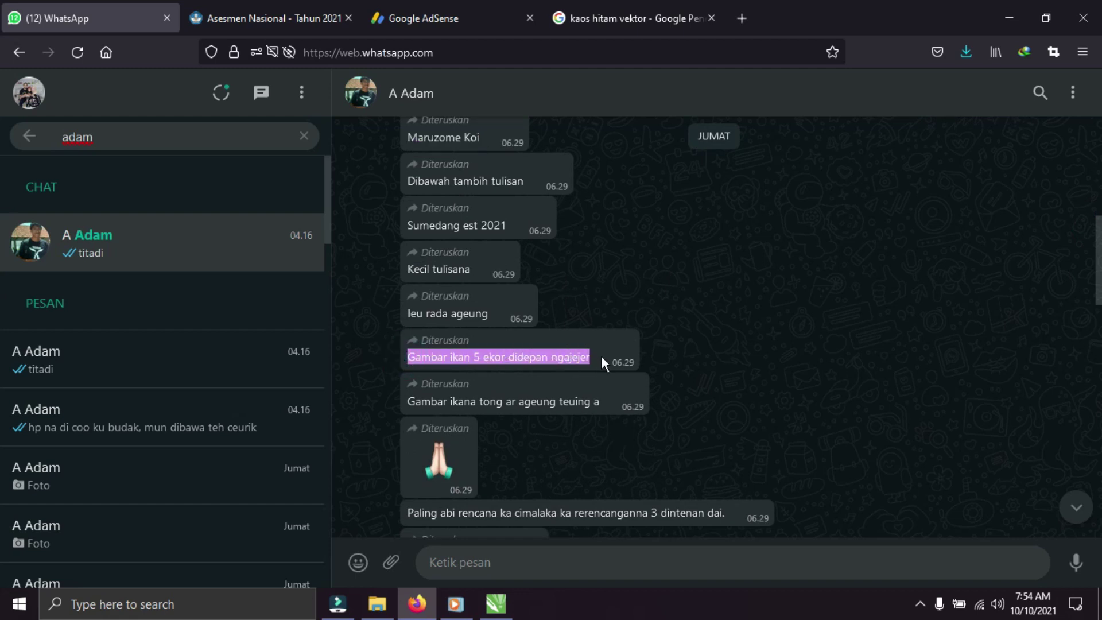
{"action": "left_click_drag", "start_coordinate": [1098, 285], "coordinate": [1096, 483]}
{"action": "left_click_drag", "start_coordinate": [2, 484], "coordinate": [3, 500]}
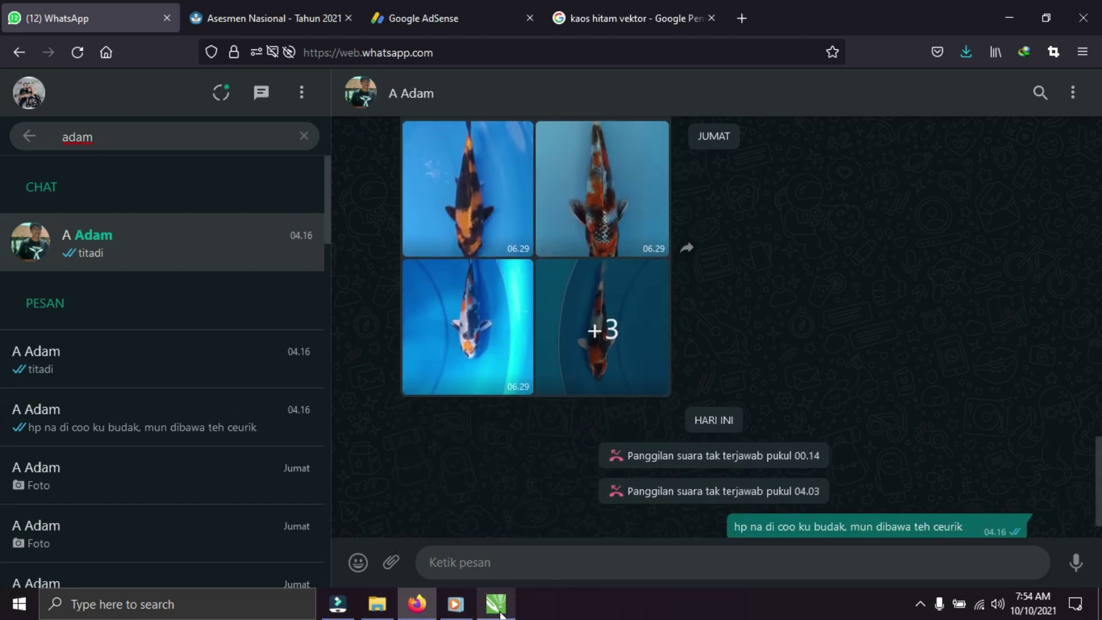
- Return to CorelDRAW, start an import and open the client's folder inside Pictures
{"action": "left_click", "coordinate": [495, 603]}
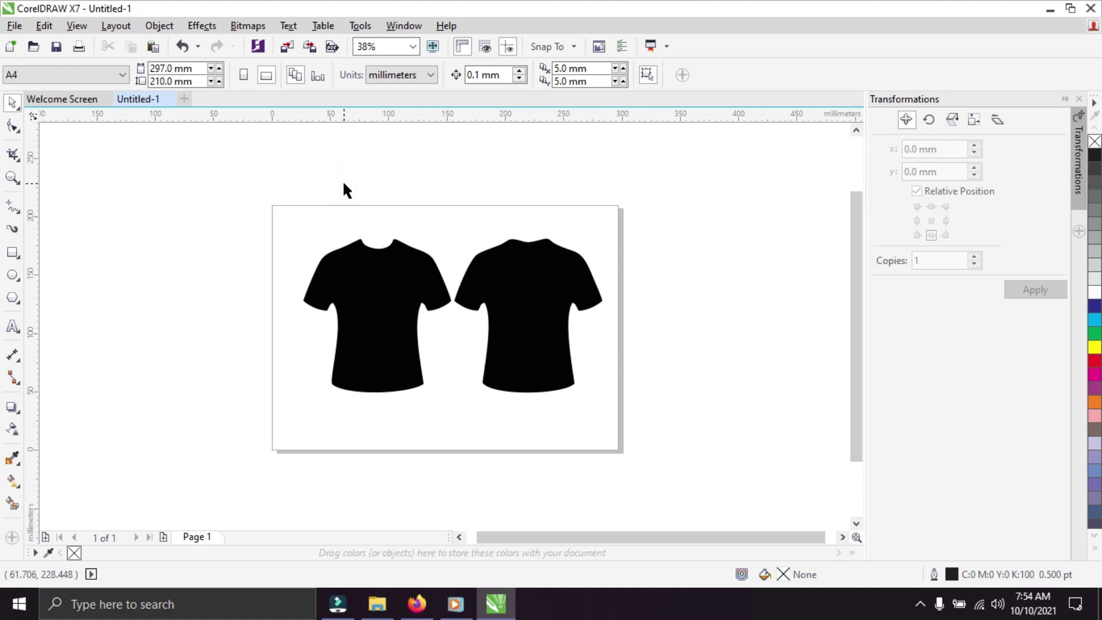
{"action": "key", "text": "ctrl+i"}
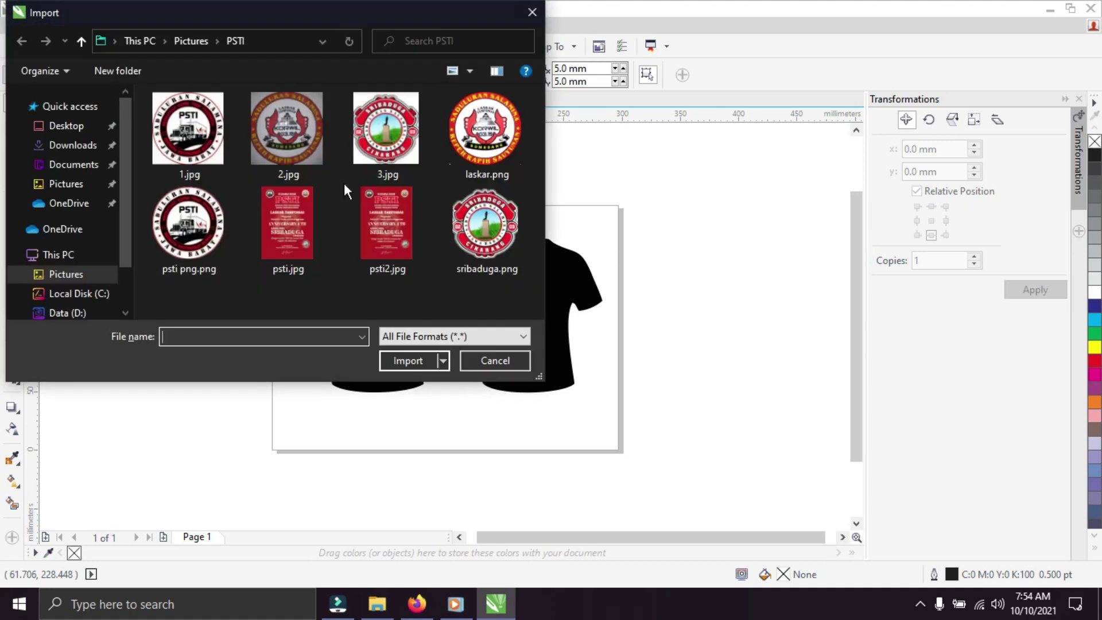
{"action": "left_click", "coordinate": [75, 183]}
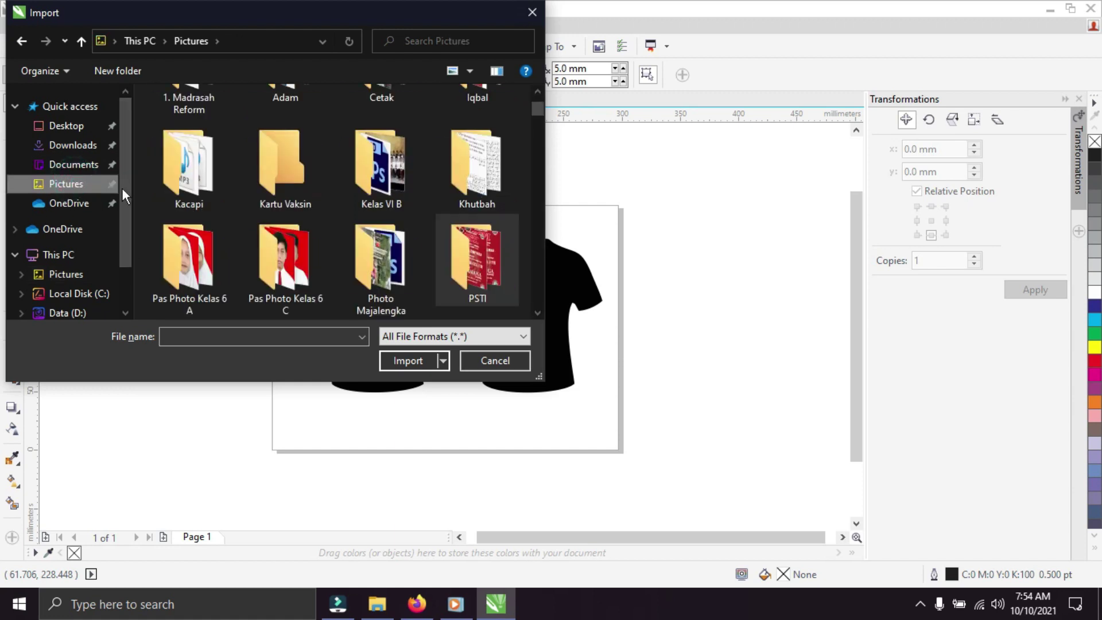
{"action": "left_click", "coordinate": [361, 187]}
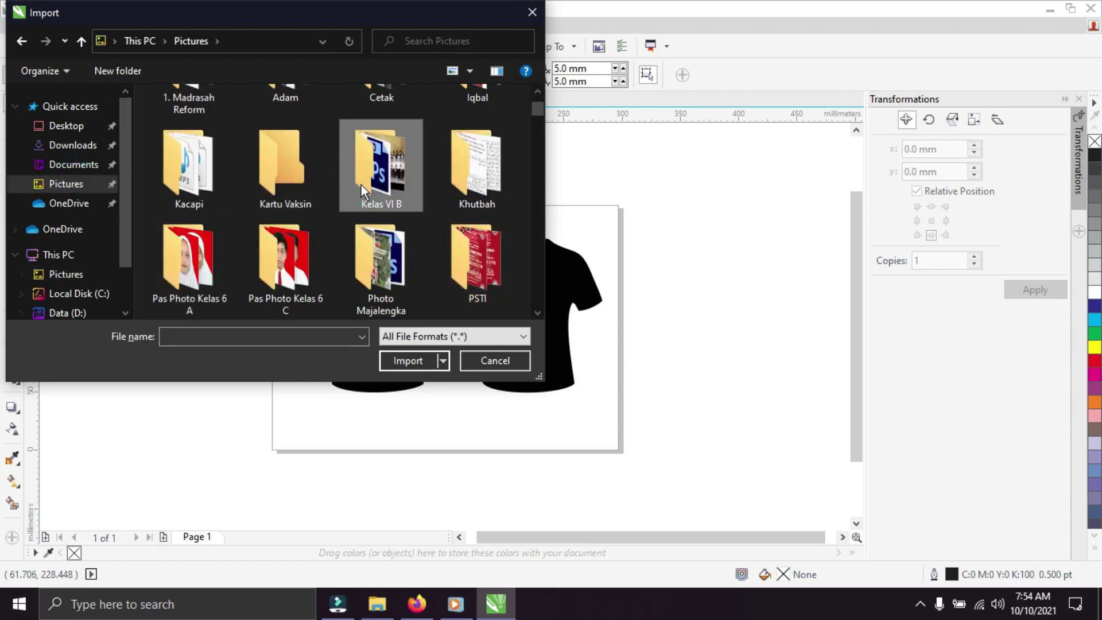
{"action": "double_click", "coordinate": [360, 185]}
{"action": "left_click", "coordinate": [360, 184]}
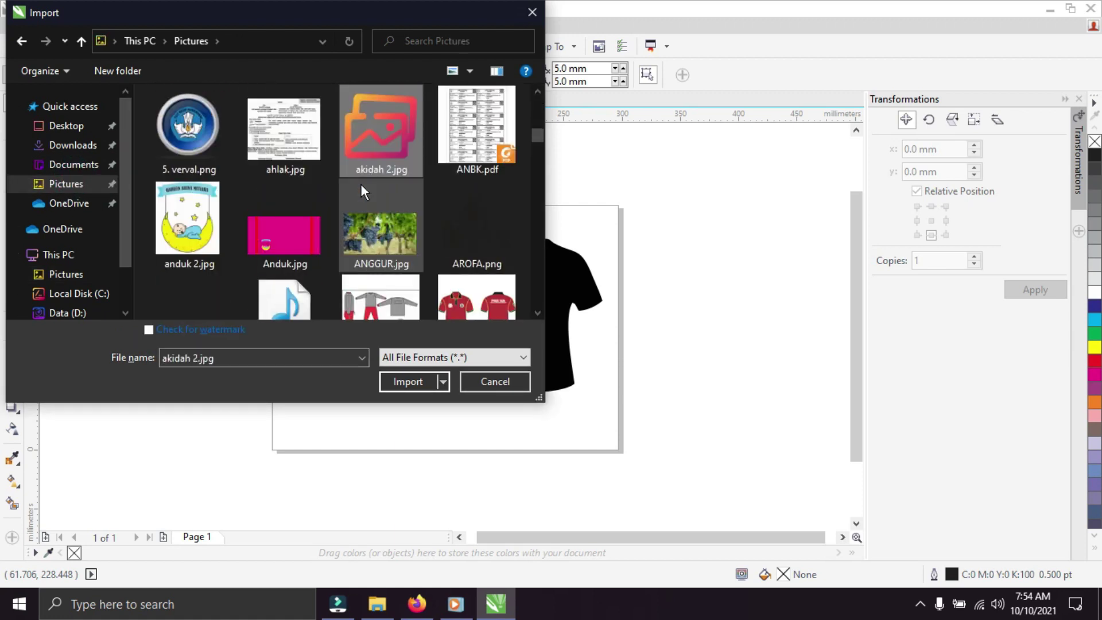
{"action": "left_click_drag", "start_coordinate": [536, 137], "coordinate": [536, 102]}
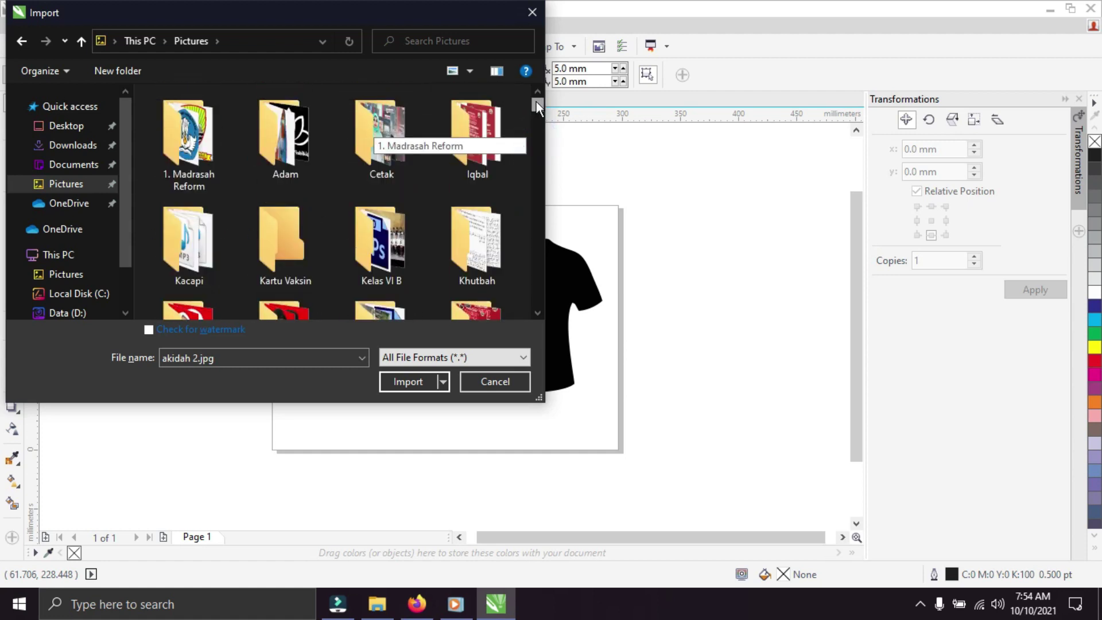
{"action": "double_click", "coordinate": [287, 139]}
- Choose 1.png, 2.png, 3.png, 4.png, 5.png and koi.jpg together and import them
{"action": "left_click", "coordinate": [288, 140]}
{"action": "left_click", "coordinate": [456, 133], "text": "ctrl"}
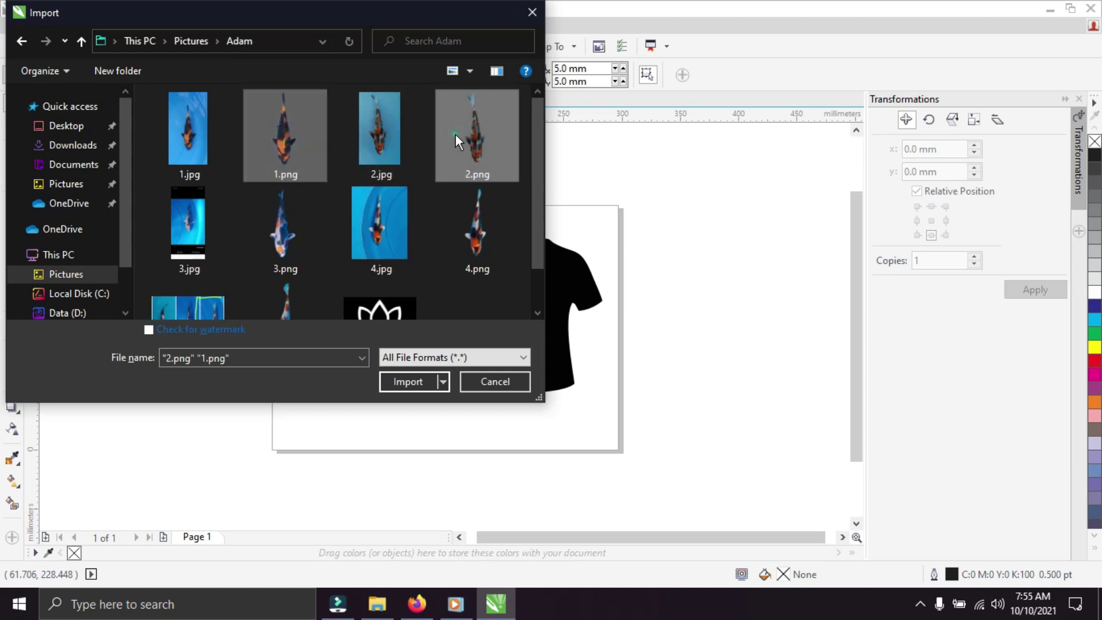
{"action": "left_click", "coordinate": [270, 222], "text": "ctrl"}
{"action": "left_click", "coordinate": [453, 230], "text": "ctrl"}
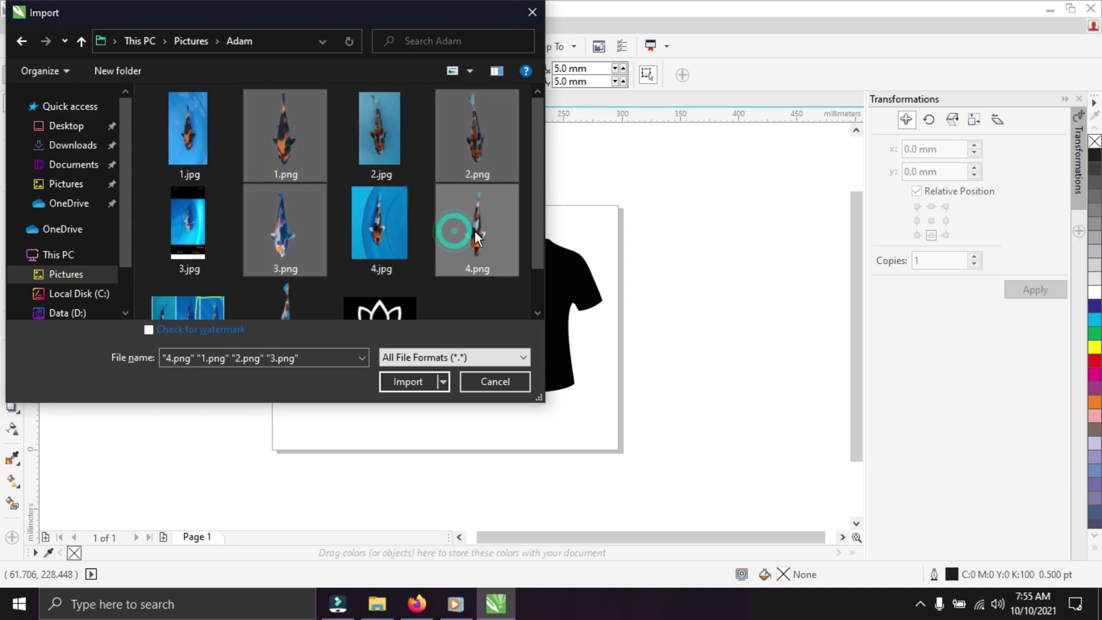
{"action": "left_click", "coordinate": [307, 304], "text": "ctrl"}
{"action": "left_click", "coordinate": [377, 281], "text": "ctrl"}
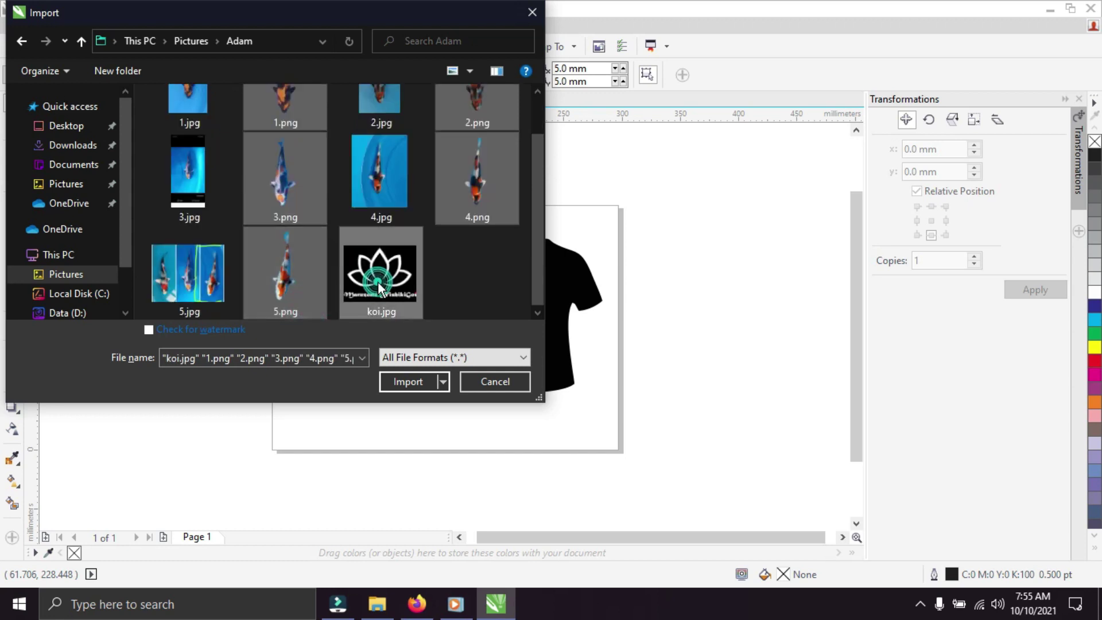
{"action": "left_click", "coordinate": [401, 383]}
- Place the five koi pictures beside the page, and the koi.jpg logo below them at about 54 mm wide
{"action": "left_click", "coordinate": [620, 229]}
{"action": "left_click", "coordinate": [663, 228]}
{"action": "left_click", "coordinate": [721, 229]}
{"action": "left_click", "coordinate": [787, 228]}
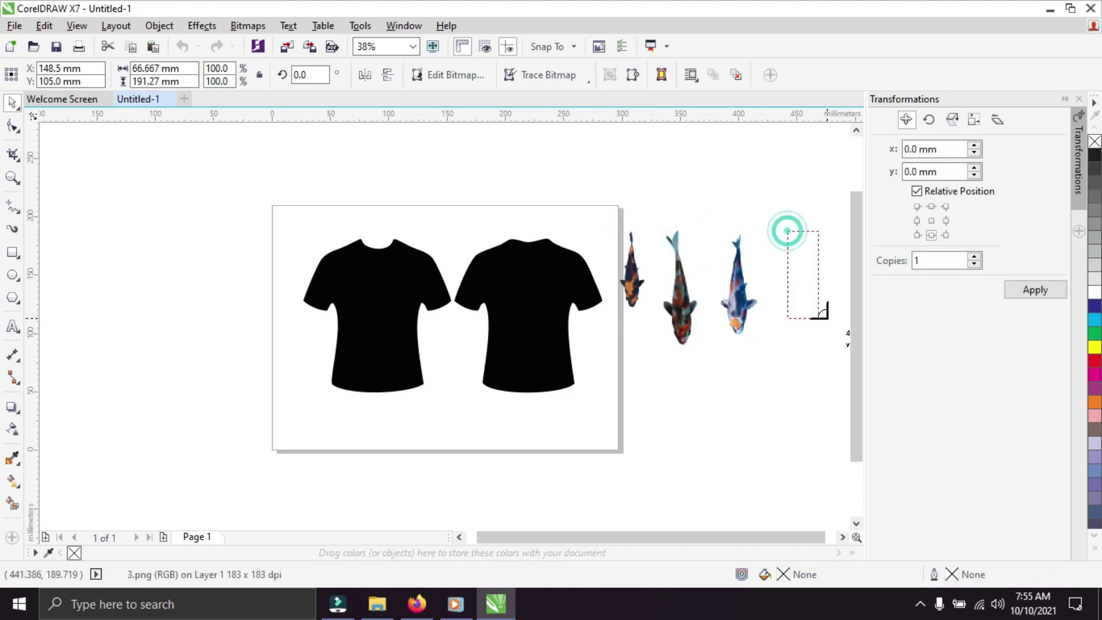
{"action": "left_click", "coordinate": [712, 368]}
{"action": "left_click_drag", "start_coordinate": [757, 351], "coordinate": [825, 440]}
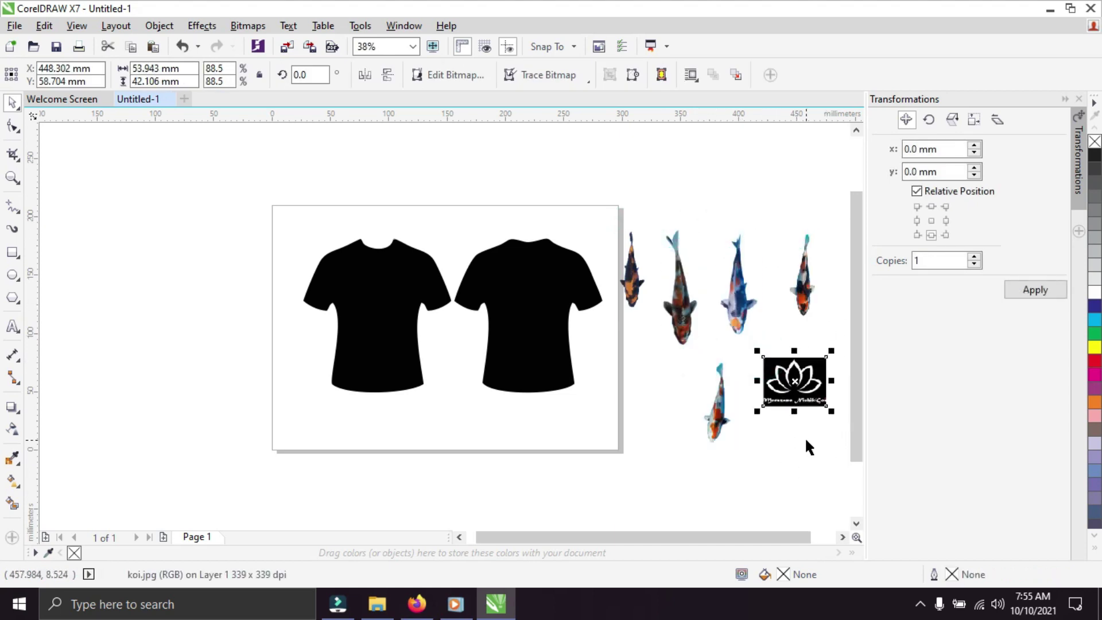
{"action": "left_click", "coordinate": [806, 440]}
- Move 1.png clear of the page edge beside 2.png, and move 5.png up between 2.png and 3.png
{"action": "mouse_move", "coordinate": [634, 289]}
{"action": "left_mouse_down"}
{"action": "mouse_move", "coordinate": [458, 367]}
{"action": "mouse_move", "coordinate": [269, 357]}
{"action": "mouse_move", "coordinate": [459, 392]}
{"action": "mouse_move", "coordinate": [636, 326]}
{"action": "mouse_move", "coordinate": [644, 302]}
{"action": "left_mouse_up"}
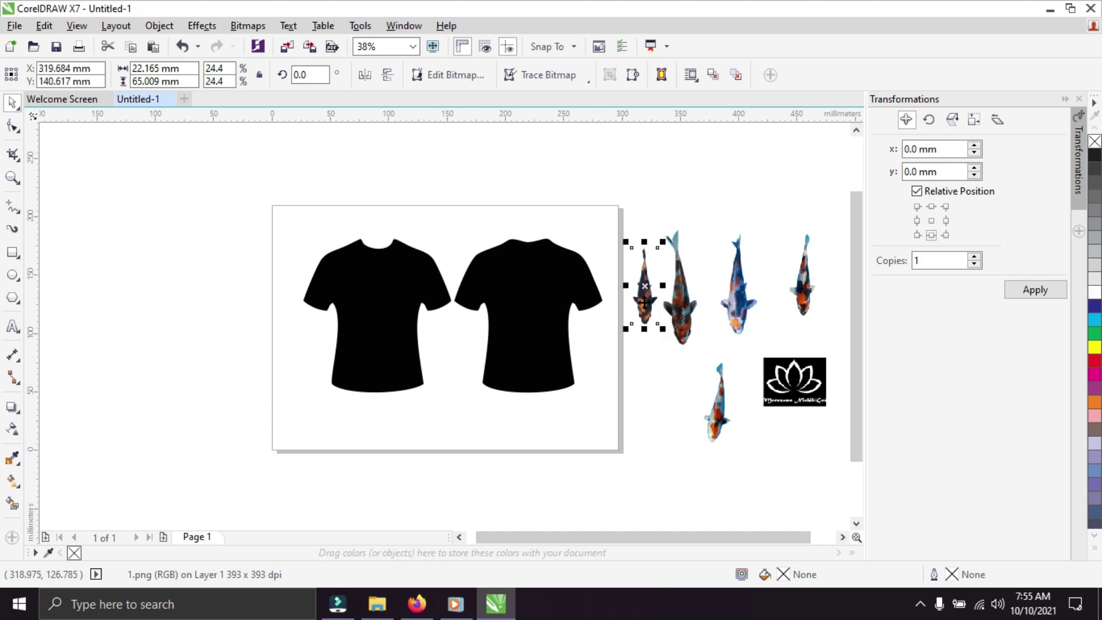
{"action": "left_click", "coordinate": [658, 362]}
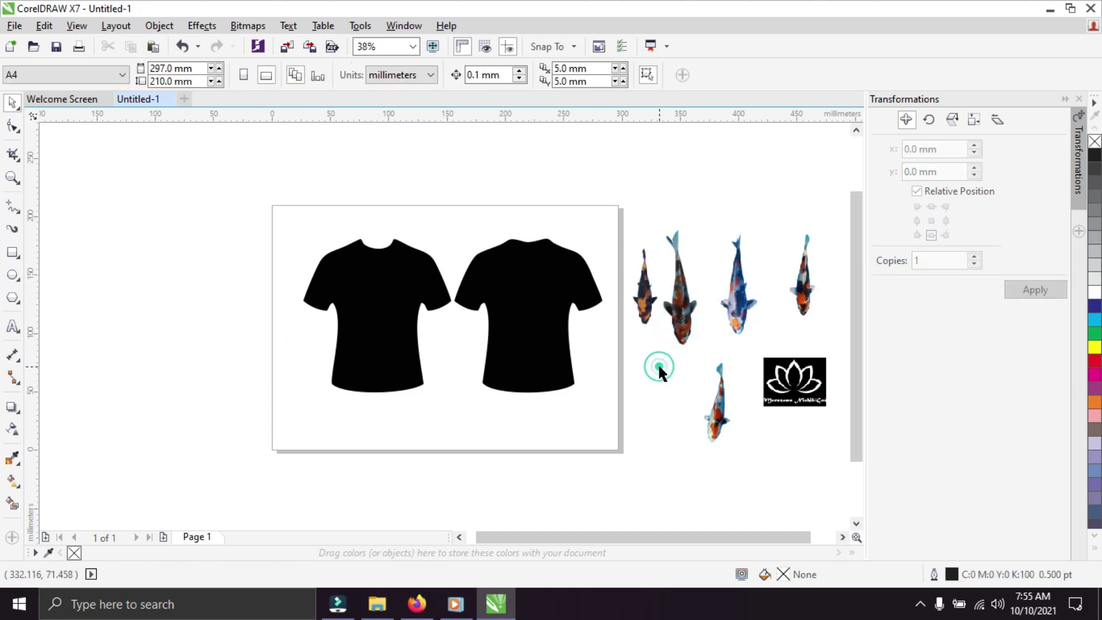
{"action": "left_click_drag", "start_coordinate": [718, 402], "coordinate": [709, 278]}
- Rotate the second koi picture, 2.png, slightly clockwise to about 355.6 degrees so it stands upright
{"action": "key", "text": "z"}
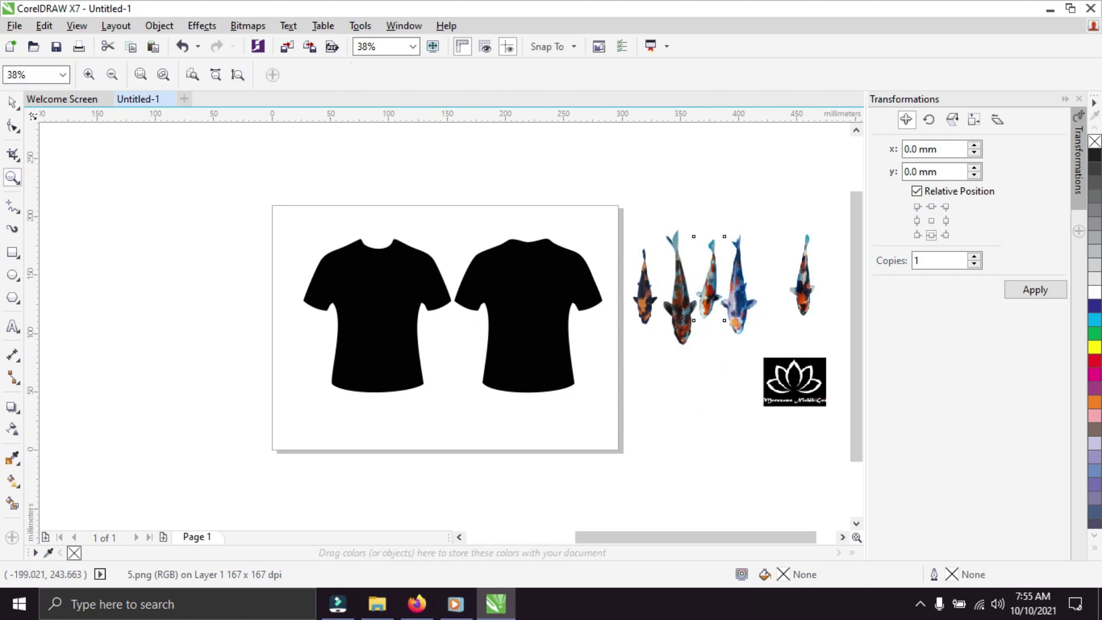
{"action": "left_click", "coordinate": [566, 316]}
{"action": "left_click_drag", "start_coordinate": [518, 172], "coordinate": [834, 374]}
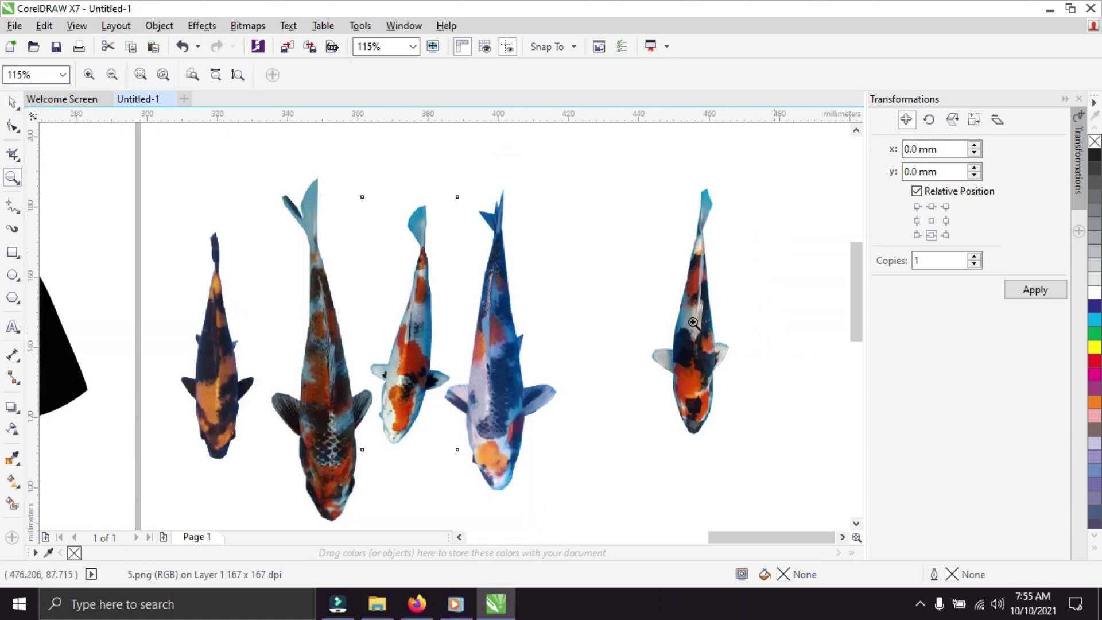
{"action": "left_click", "coordinate": [12, 105]}
{"action": "left_click", "coordinate": [283, 323]}
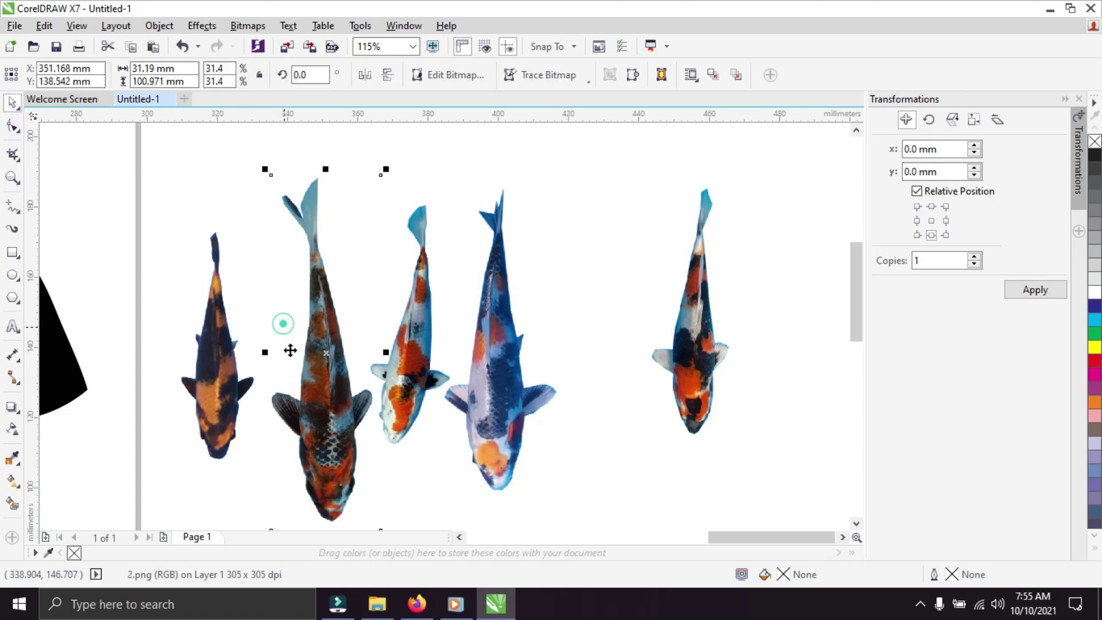
{"action": "left_click", "coordinate": [322, 413]}
{"action": "left_click_drag", "start_coordinate": [391, 170], "coordinate": [402, 171]}
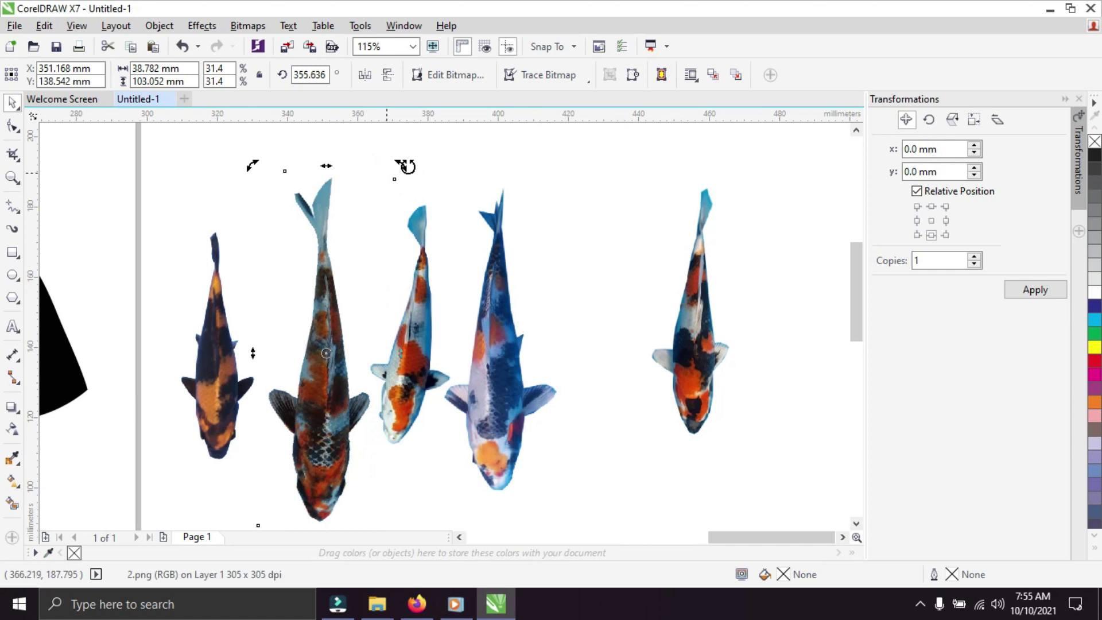
- Shrink the second koi, 2.png, to about 27 by 72 mm and move it close beside 1.png
{"action": "left_click", "coordinate": [439, 159]}
{"action": "left_click", "coordinate": [320, 239]}
{"action": "left_click_drag", "start_coordinate": [403, 165], "coordinate": [377, 279]}
{"action": "left_click_drag", "start_coordinate": [311, 367], "coordinate": [290, 297]}
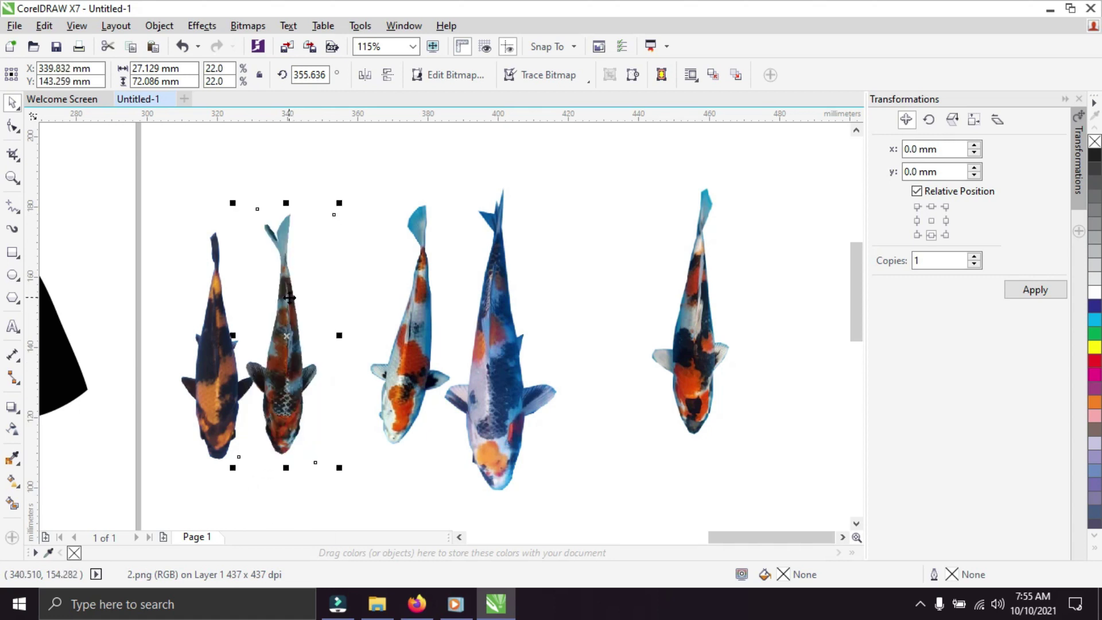
- Nudge 2.png down to a vertical position of about 140 mm so it sits level with 1.png
{"action": "key", "text": "Down"}
{"action": "key", "text": "Down"}
{"action": "key", "text": "Down"}
{"action": "key", "text": "Down"}
{"action": "key", "text": "Down"}
{"action": "key", "text": "Down"}
{"action": "key", "text": "Down"}
{"action": "key", "text": "Down"}
{"action": "key", "text": "Down"}
{"action": "key", "text": "Down"}
{"action": "key", "text": "Down"}
{"action": "key", "text": "Down"}
{"action": "key", "text": "Down"}
{"action": "key", "text": "Down"}
{"action": "key", "text": "Down"}
{"action": "key", "text": "Down"}
{"action": "key", "text": "Down"}
{"action": "key", "text": "Down"}
{"action": "key", "text": "Down"}
{"action": "key", "text": "Down"}
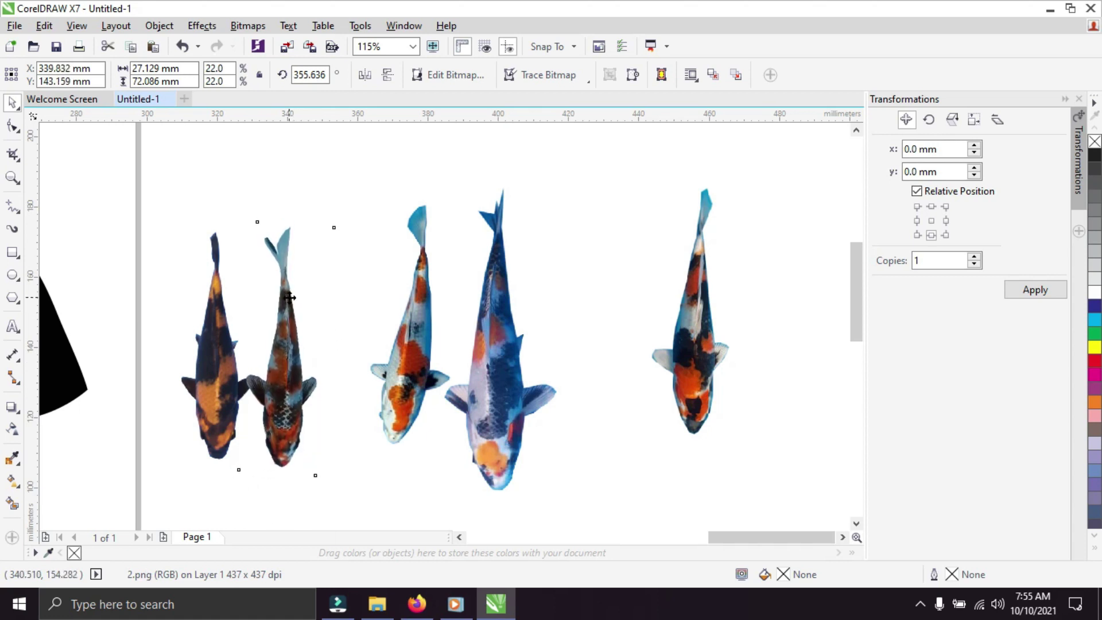
{"action": "key", "text": "Up"}
{"action": "key", "text": "Up"}
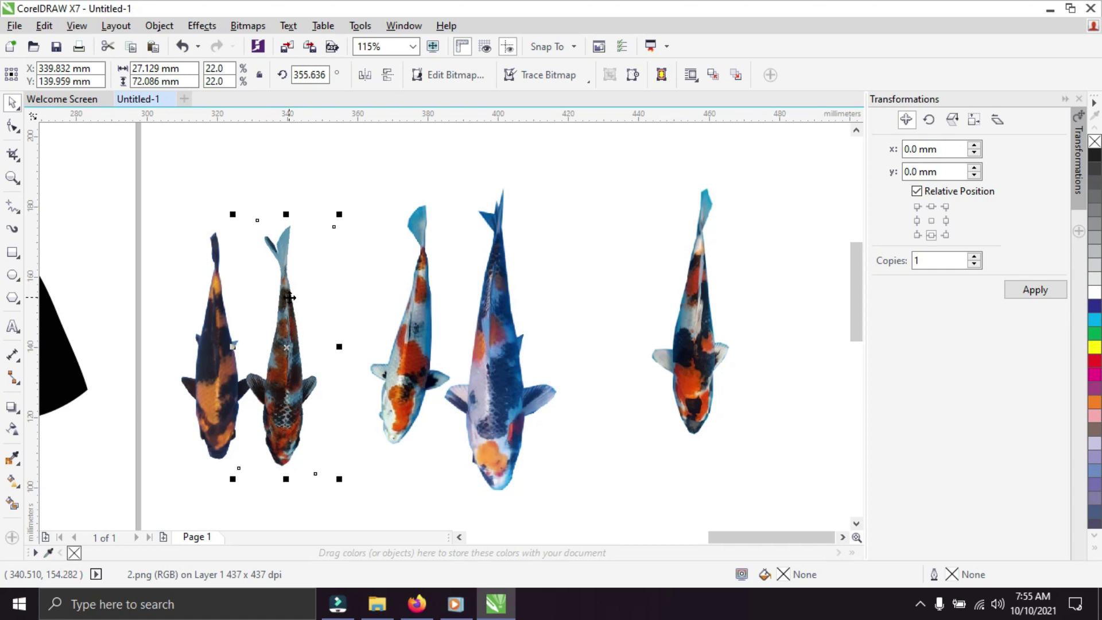
- Add horizontal guidelines at the nose and tail tip of 2.png, and fit 1.png between them by moving and enlarging it
{"action": "left_click_drag", "start_coordinate": [319, 116], "coordinate": [313, 462]}
{"action": "left_click_drag", "start_coordinate": [313, 118], "coordinate": [312, 224]}
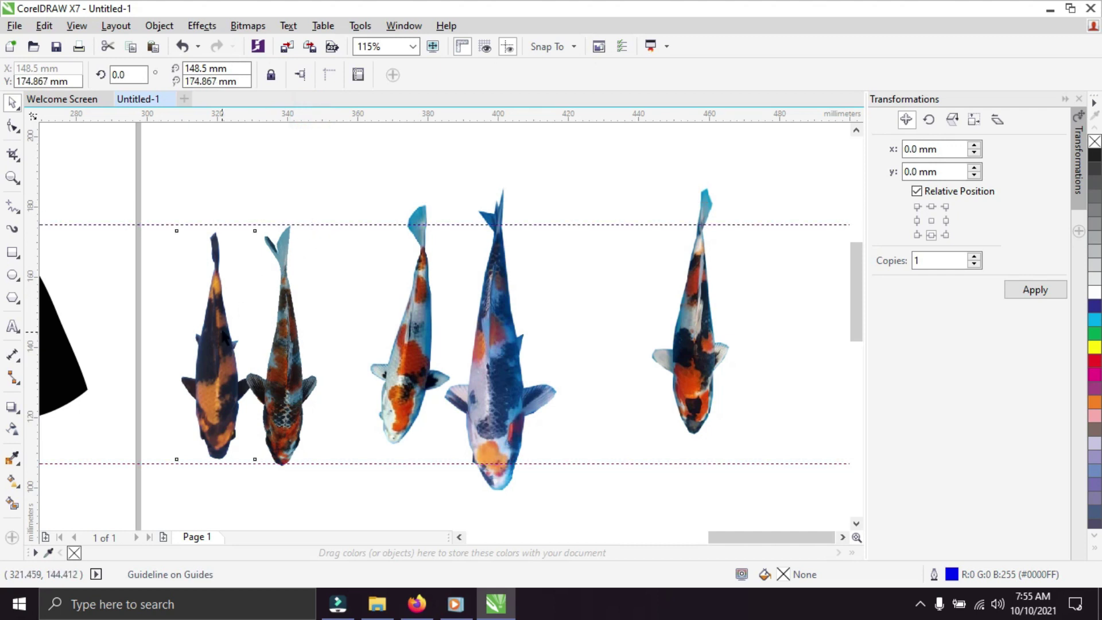
{"action": "left_click", "coordinate": [222, 322]}
{"action": "left_click_drag", "start_coordinate": [222, 321], "coordinate": [223, 320]}
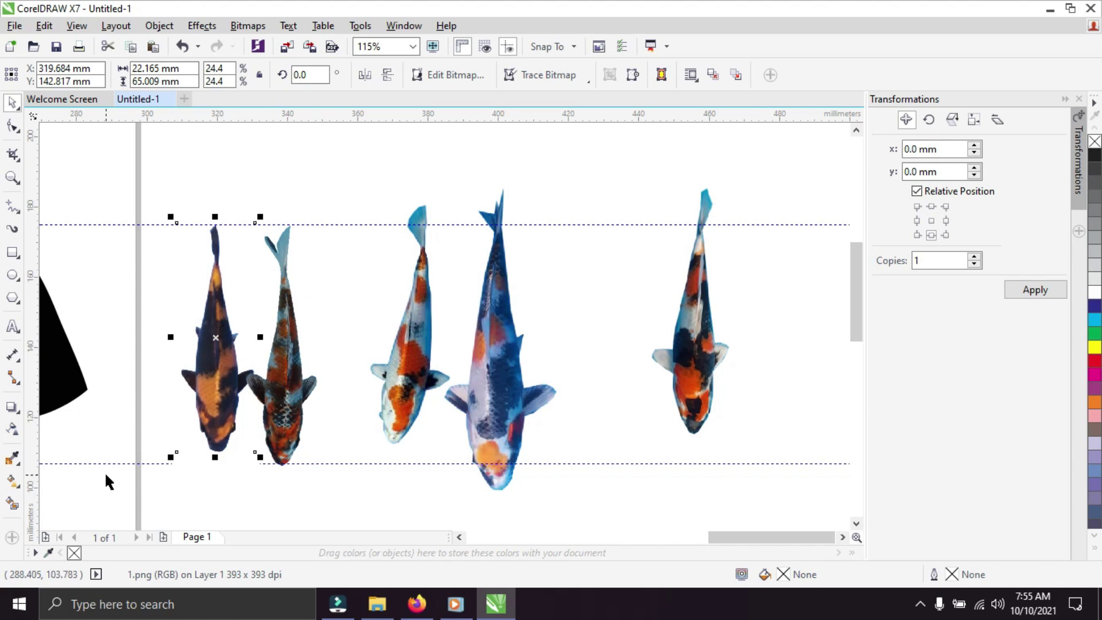
{"action": "left_click_drag", "start_coordinate": [170, 457], "coordinate": [165, 471]}
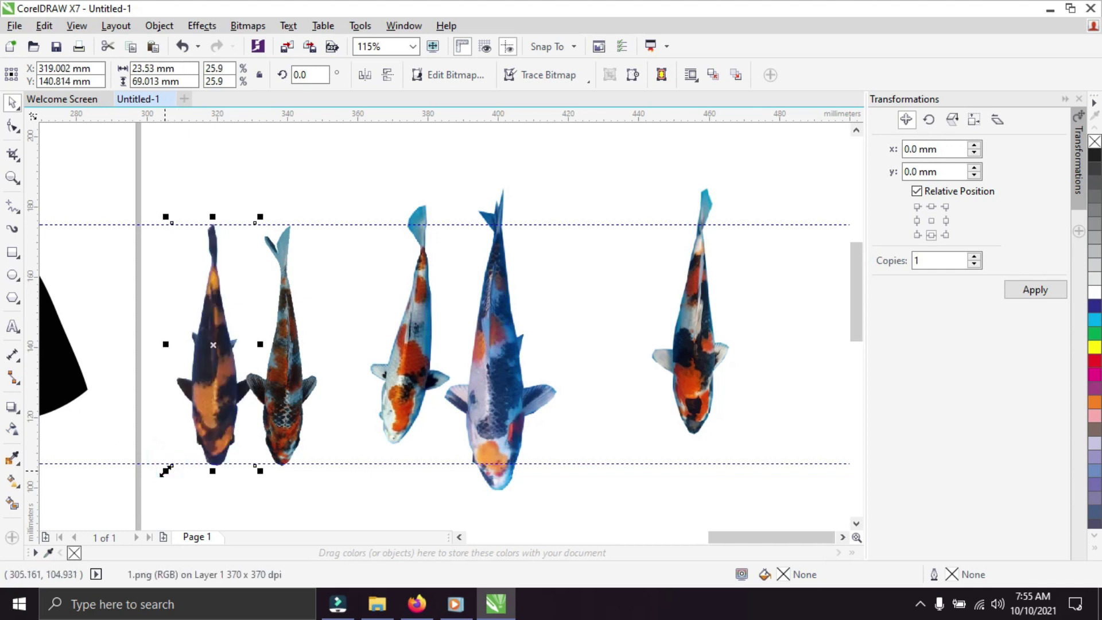
{"action": "key", "text": "ctrl+z"}
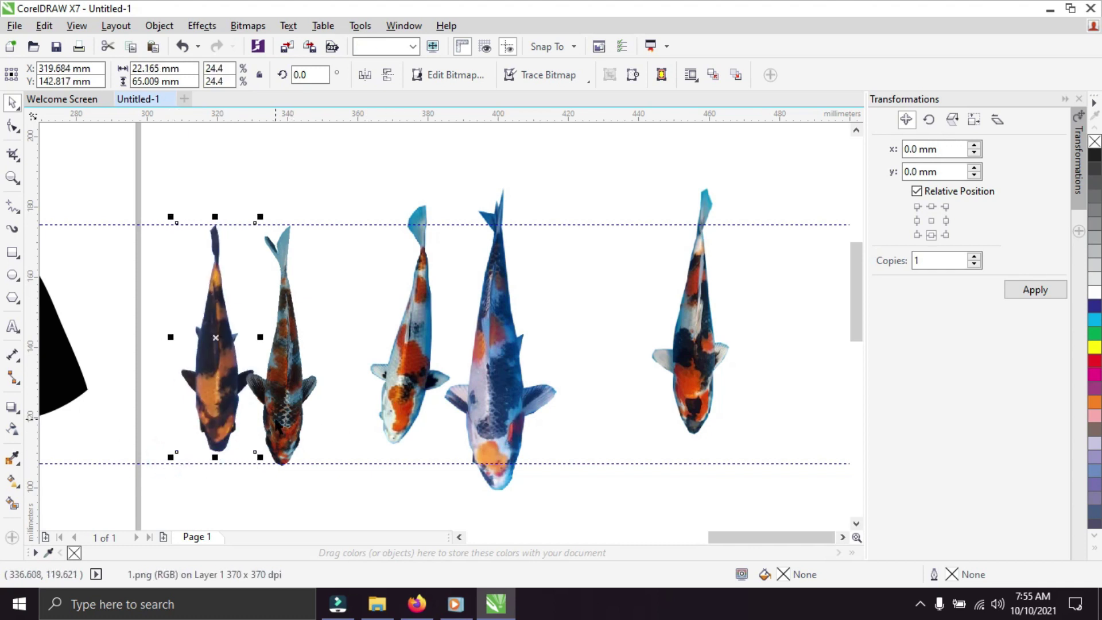
{"action": "left_click_drag", "start_coordinate": [171, 460], "coordinate": [168, 468]}
- Move the third koi, 5.png, close beside 2.png and rotate it to about 12.3 degrees
{"action": "left_click_drag", "start_coordinate": [391, 350], "coordinate": [340, 356]}
{"action": "left_click", "coordinate": [351, 354]}
{"action": "left_click_drag", "start_coordinate": [398, 468], "coordinate": [425, 469]}
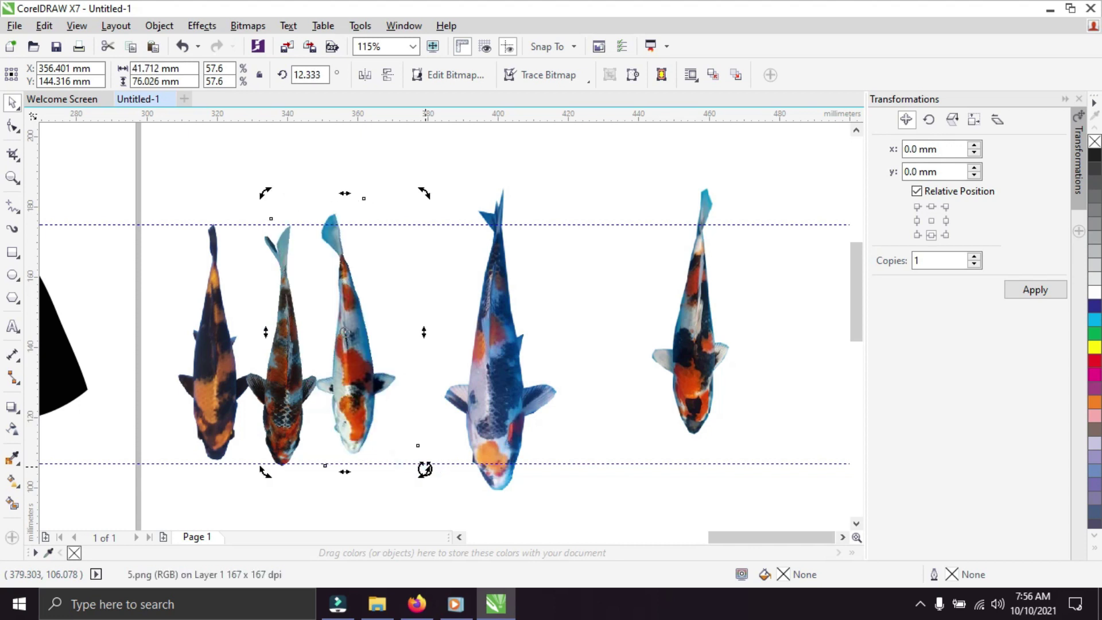
- Position 5.png between the two guidelines and nudge it against 2.png, at about X 355.9 mm and Y 140.8 mm
{"action": "left_click", "coordinate": [408, 504]}
{"action": "left_click_drag", "start_coordinate": [358, 409], "coordinate": [364, 424]}
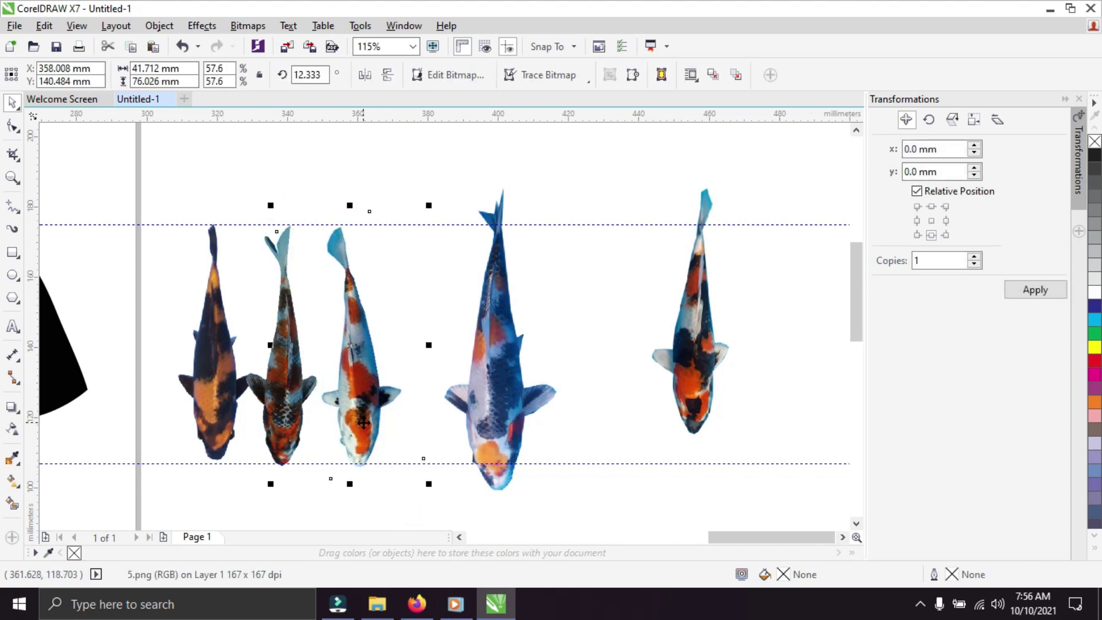
{"action": "key", "text": "Left"}
{"action": "key", "text": "Left"}
{"action": "key", "text": "Left"}
{"action": "key", "text": "Left"}
{"action": "key", "text": "Left"}
{"action": "key", "text": "Left"}
{"action": "key", "text": "Left"}
{"action": "key", "text": "Left"}
{"action": "key", "text": "Left"}
{"action": "key", "text": "Left"}
{"action": "key", "text": "Left"}
{"action": "key", "text": "Left"}
{"action": "key", "text": "Left"}
{"action": "key", "text": "Left"}
{"action": "key", "text": "Left"}
{"action": "key", "text": "Left"}
{"action": "key", "text": "Left"}
{"action": "key", "text": "Left"}
{"action": "key", "text": "Left"}
{"action": "key", "text": "Left"}
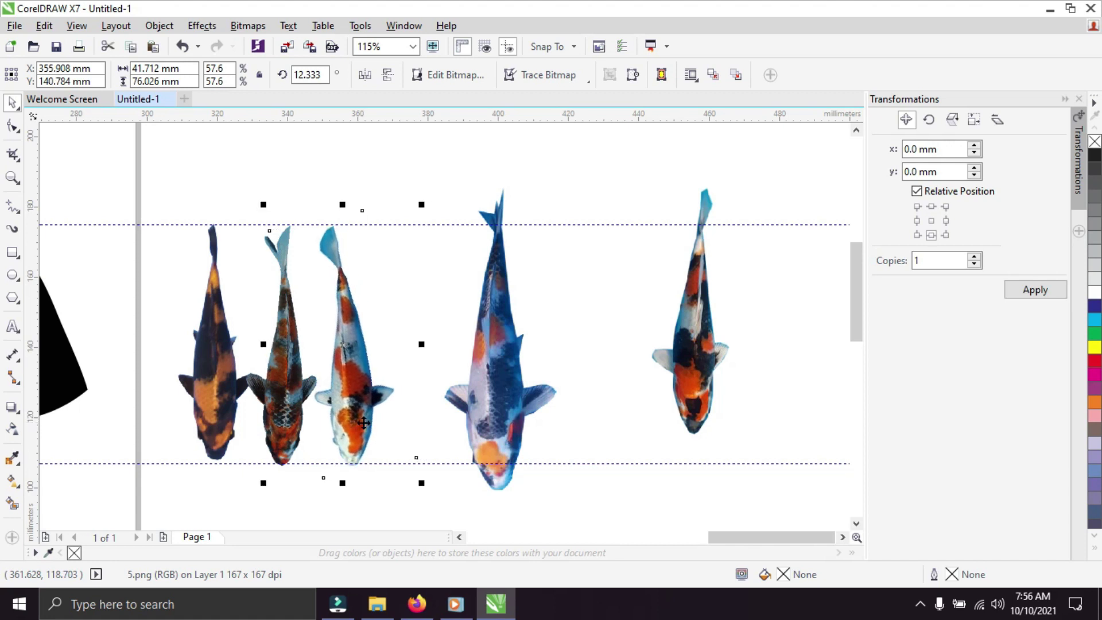
- Move the large blue koi beside 5.png and shrink it to roughly the height between the guidelines
{"action": "left_click_drag", "start_coordinate": [470, 426], "coordinate": [408, 406]}
{"action": "left_click_drag", "start_coordinate": [505, 156], "coordinate": [485, 219]}
{"action": "left_click", "coordinate": [485, 216]}
- Nudge the blue koi up and sideways so it fits between the guidelines with its fin just touching 5.png
{"action": "key", "text": "Up"}
{"action": "key", "text": "Up"}
{"action": "key", "text": "Up"}
{"action": "key", "text": "Up"}
{"action": "key", "text": "Up"}
{"action": "key", "text": "Up"}
{"action": "key", "text": "Up"}
{"action": "key", "text": "Up"}
{"action": "key", "text": "Up"}
{"action": "key", "text": "Up"}
{"action": "key", "text": "Up"}
{"action": "key", "text": "Up"}
{"action": "key", "text": "Up"}
{"action": "key", "text": "Up"}
{"action": "key", "text": "Up"}
{"action": "key", "text": "Up"}
{"action": "key", "text": "Up"}
{"action": "left_click", "coordinate": [485, 216]}
{"action": "key", "text": "Right"}
{"action": "key", "text": "Right"}
{"action": "key", "text": "Right"}
{"action": "key", "text": "Right"}
{"action": "key", "text": "Right"}
{"action": "key", "text": "Right"}
{"action": "key", "text": "Right"}
{"action": "key", "text": "Right"}
{"action": "key", "text": "Right"}
{"action": "key", "text": "Right"}
{"action": "key", "text": "Right"}
{"action": "key", "text": "Right"}
{"action": "key", "text": "Right"}
{"action": "key", "text": "Right"}
{"action": "key", "text": "Right"}
{"action": "key", "text": "Right"}
{"action": "key", "text": "Right"}
{"action": "key", "text": "Right"}
{"action": "key", "text": "Up"}
{"action": "key", "text": "Right"}
{"action": "key", "text": "Right"}
{"action": "key", "text": "Right"}
{"action": "key", "text": "Right"}
{"action": "key", "text": "Right"}
{"action": "key", "text": "Right"}
{"action": "key", "text": "Right"}
{"action": "key", "text": "Right"}
{"action": "key", "text": "Right"}
{"action": "key", "text": "Right"}
{"action": "key", "text": "Right"}
{"action": "key", "text": "Right"}
{"action": "key", "text": "Right"}
{"action": "key", "text": "Right"}
{"action": "key", "text": "Right"}
{"action": "key", "text": "Right"}
{"action": "key", "text": "Right"}
{"action": "key", "text": "Right"}
- Move the last koi, 4.png, next to the blue koi and rotate it to about 1.05 degrees
{"action": "left_click_drag", "start_coordinate": [692, 303], "coordinate": [526, 331]}
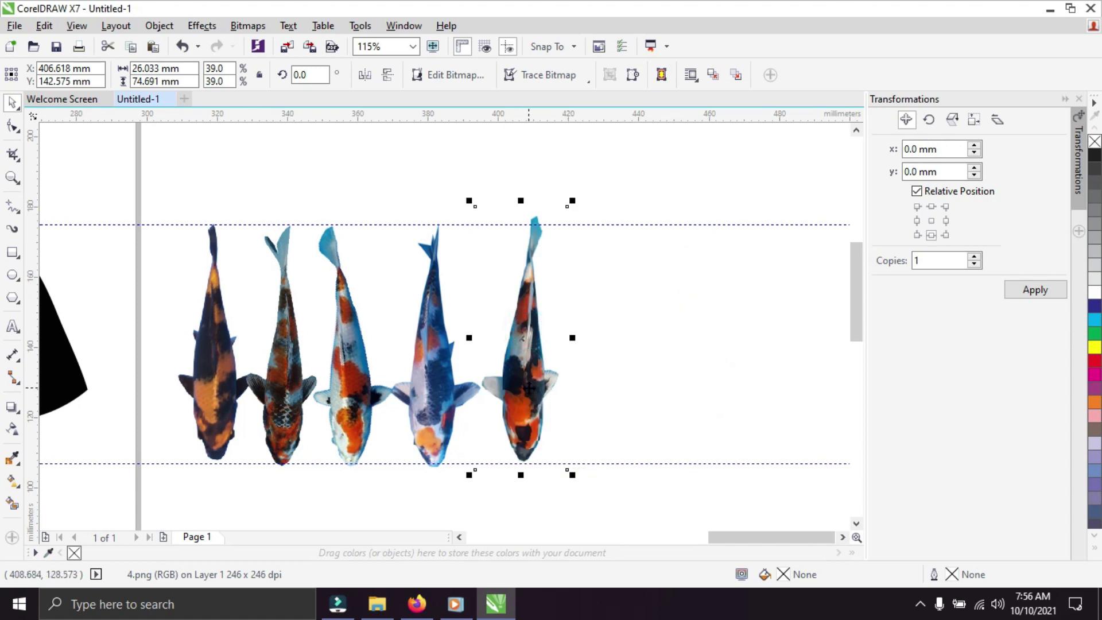
{"action": "left_click", "coordinate": [519, 400]}
{"action": "left_click_drag", "start_coordinate": [572, 474], "coordinate": [575, 476]}
{"action": "left_click", "coordinate": [622, 442]}
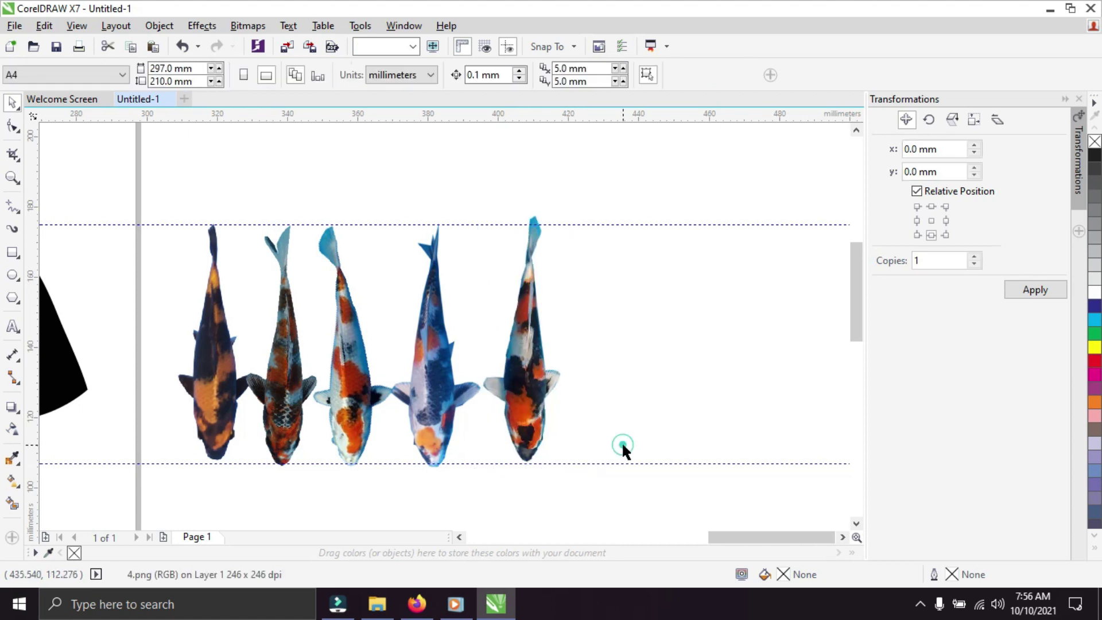
- Nudge 4.png closer to the blue koi and down to the lower guideline, at about X 404.9 mm and Y 141.7 mm
{"action": "left_click", "coordinate": [521, 410]}
{"action": "key", "text": "Left"}
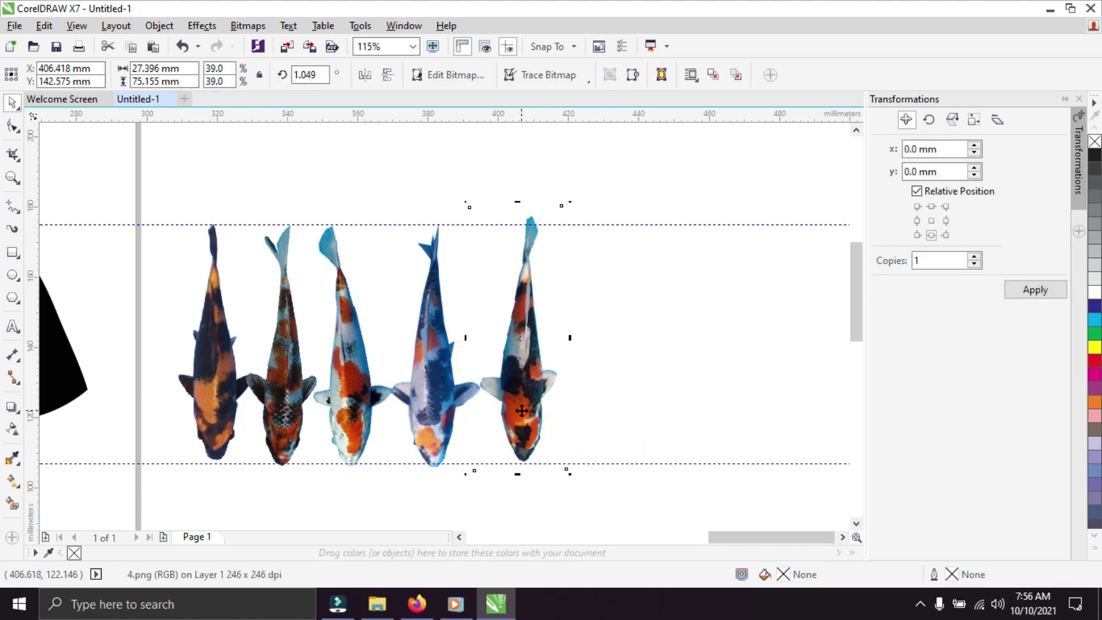
{"action": "key", "text": "Down"}
{"action": "key", "text": "Down"}
{"action": "key", "text": "Down"}
{"action": "key", "text": "Down"}
{"action": "key", "text": "Down"}
{"action": "key", "text": "Down"}
{"action": "key", "text": "Down"}
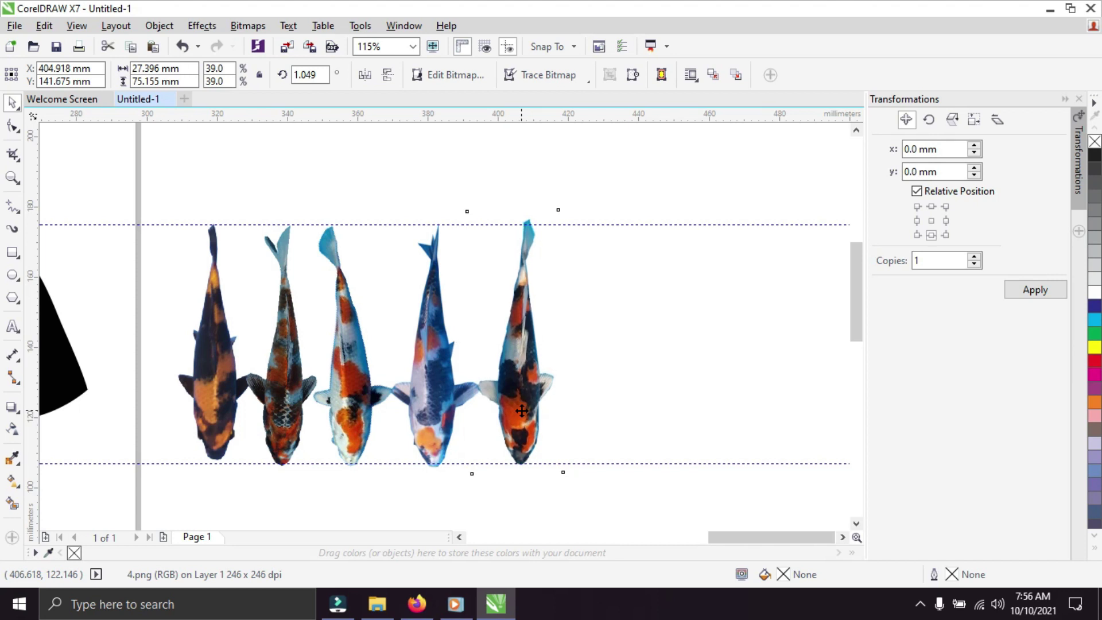
{"action": "left_click", "coordinate": [648, 416]}
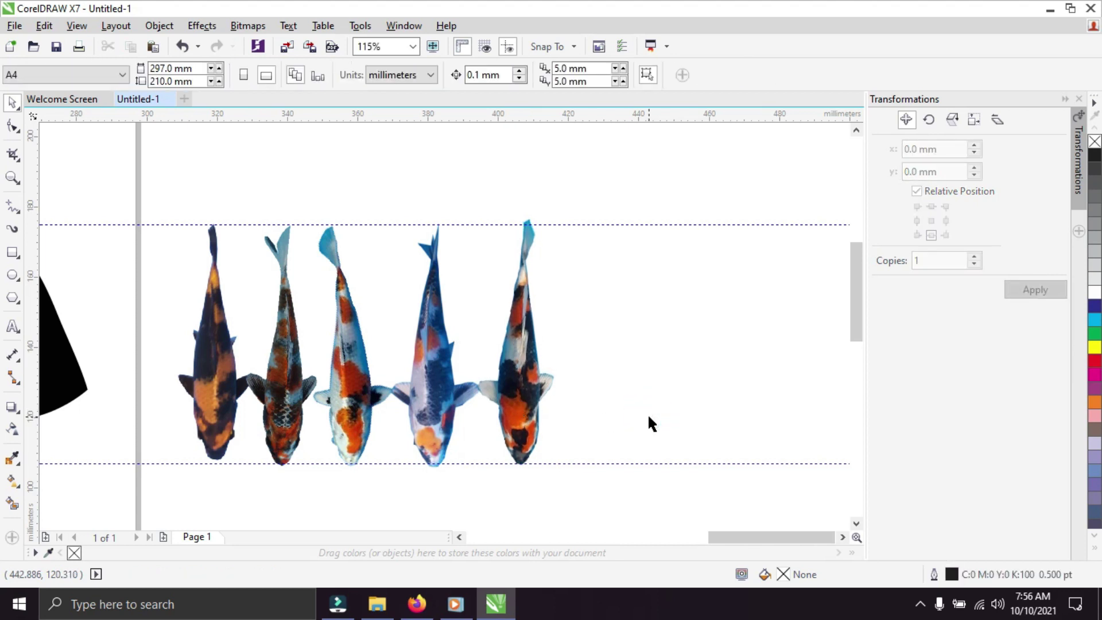
- Scale the whole row of five koi down together to about 77 by 53 mm beside the page
{"action": "left_click_drag", "start_coordinate": [176, 210], "coordinate": [604, 492]}
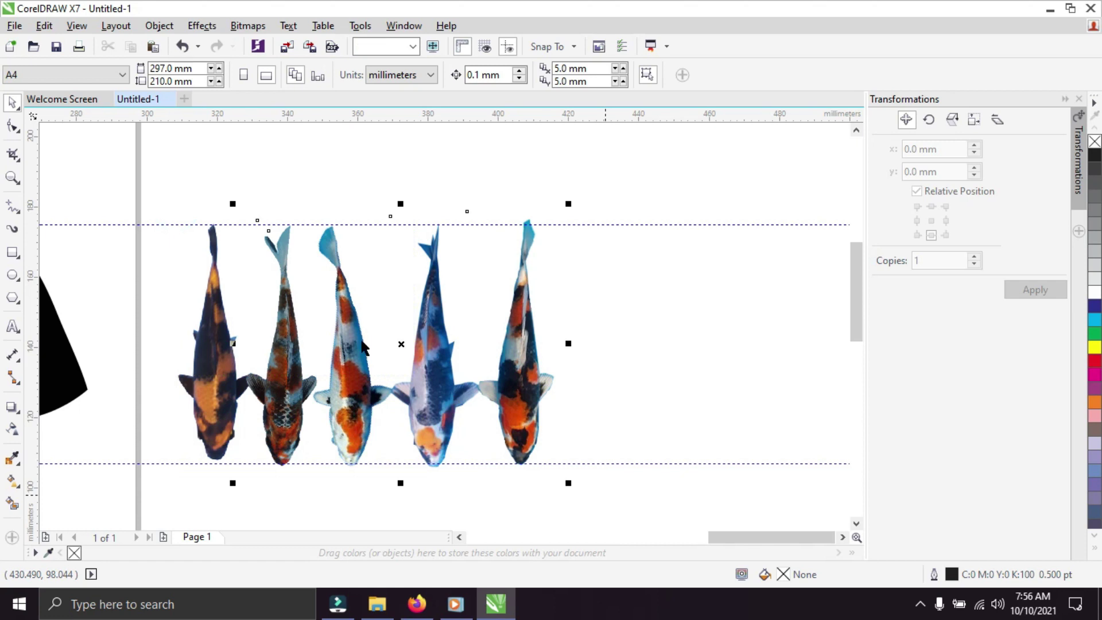
{"action": "left_click", "coordinate": [13, 178]}
{"action": "left_click", "coordinate": [192, 74]}
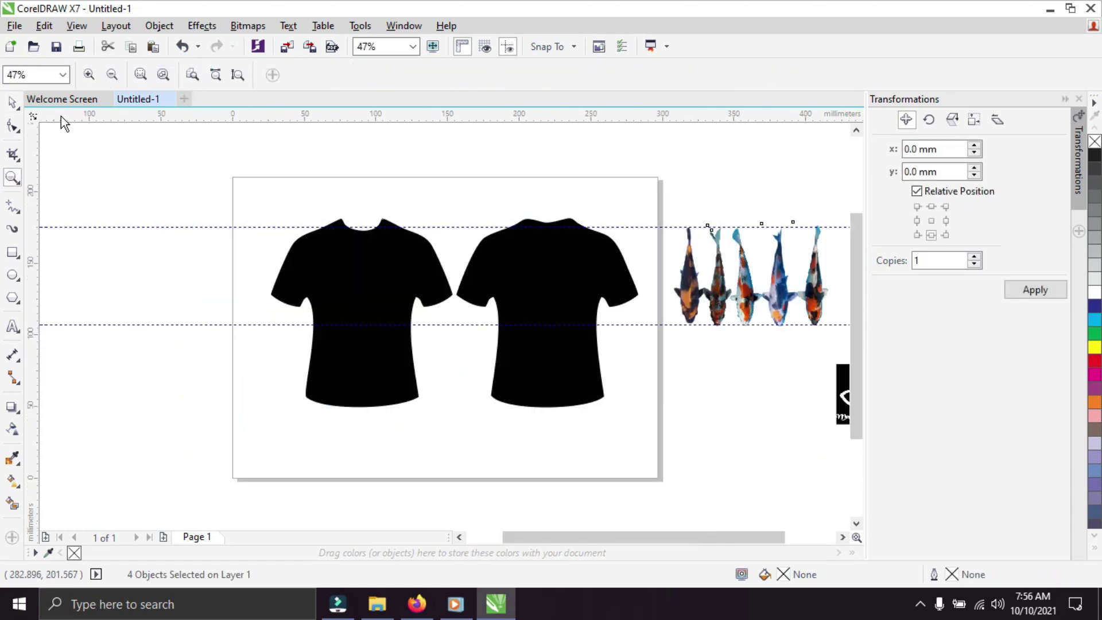
{"action": "left_click", "coordinate": [12, 103]}
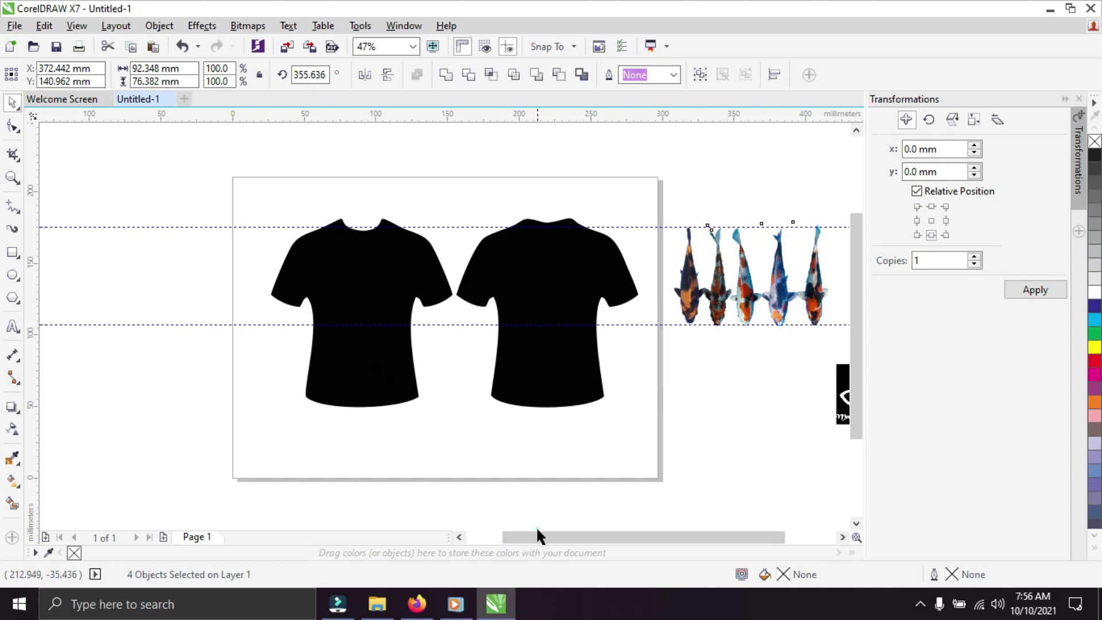
{"action": "scroll", "coordinate": [554, 524], "scroll_direction": "down", "scroll_amount": 1}
{"action": "left_click", "coordinate": [552, 526]}
{"action": "left_click_drag", "start_coordinate": [550, 537], "coordinate": [594, 539]}
{"action": "left_click_drag", "start_coordinate": [373, 178], "coordinate": [353, 224]}
{"action": "left_click", "coordinate": [616, 154]}
- Select all five koi pictures and group them
{"action": "left_click_drag", "start_coordinate": [562, 156], "coordinate": [681, 259]}
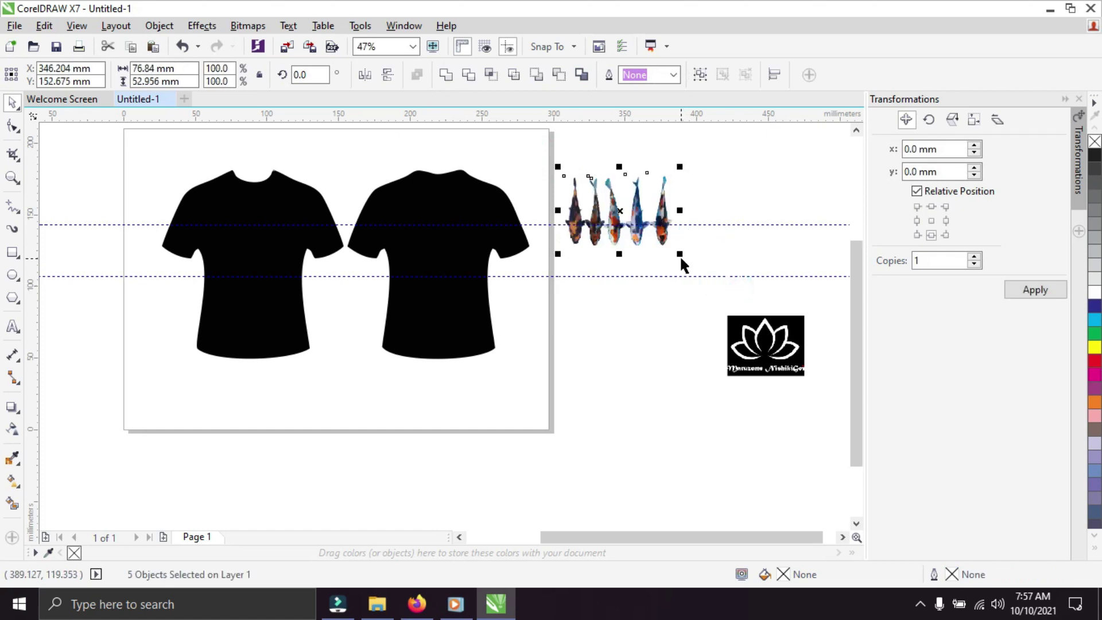
{"action": "right_click", "coordinate": [638, 211]}
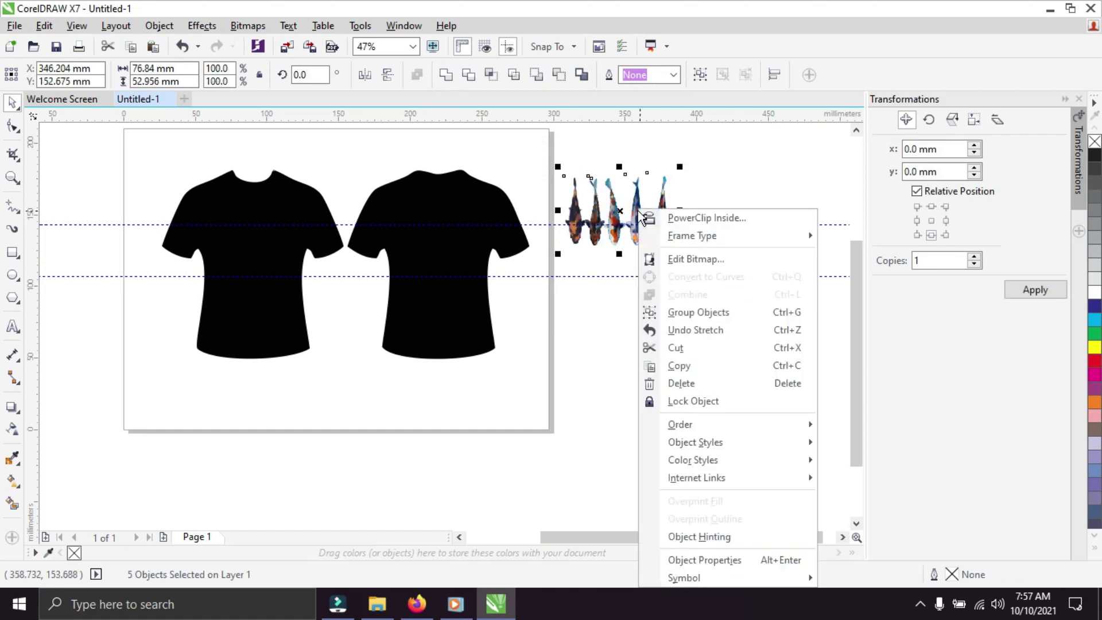
{"action": "left_click", "coordinate": [669, 308]}
- Move the koi group onto the chest of the first T-shirt and shrink it to fit centrally between the sleeves
{"action": "left_click_drag", "start_coordinate": [653, 210], "coordinate": [300, 248]}
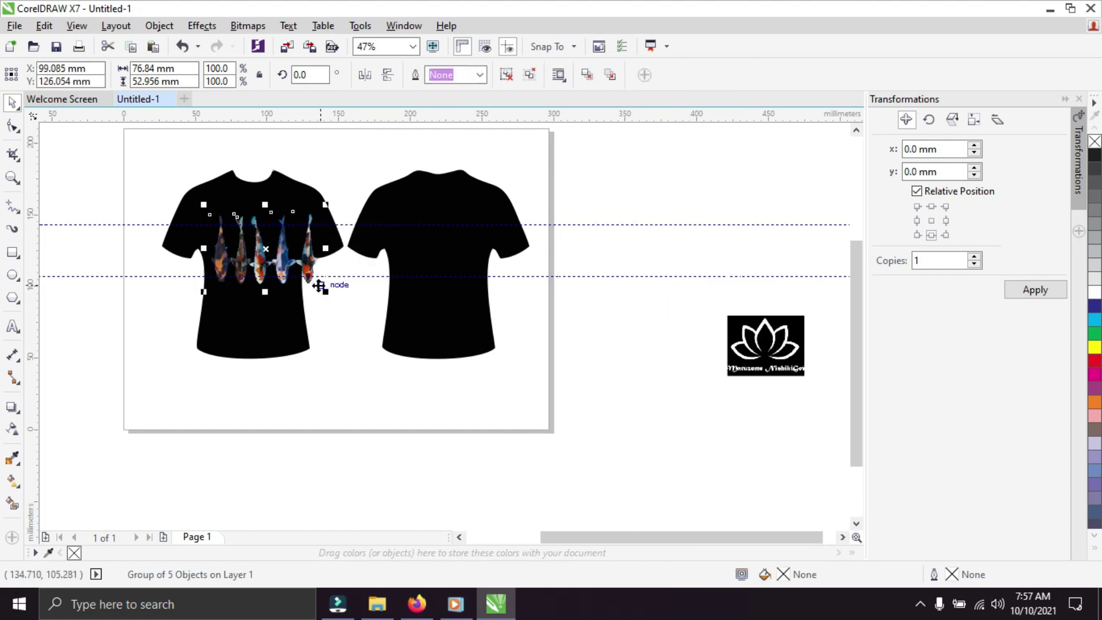
{"action": "left_click_drag", "start_coordinate": [323, 291], "coordinate": [264, 259]}
{"action": "left_click", "coordinate": [315, 320]}
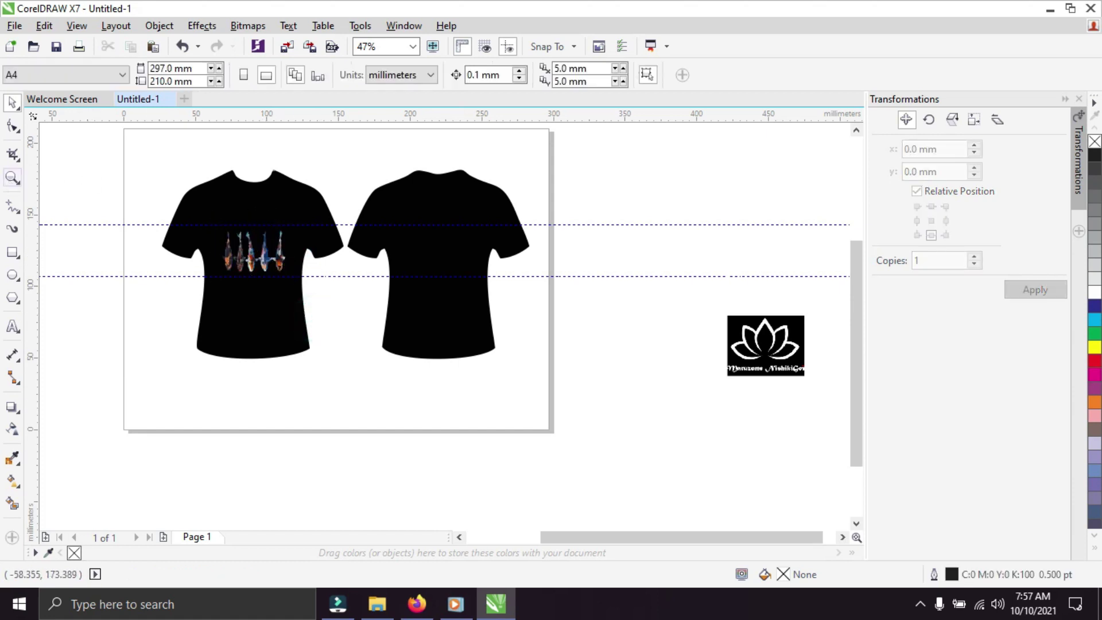
- Lock the black T-shirt template group in place
{"action": "left_click", "coordinate": [12, 178]}
{"action": "left_click_drag", "start_coordinate": [143, 160], "coordinate": [537, 368]}
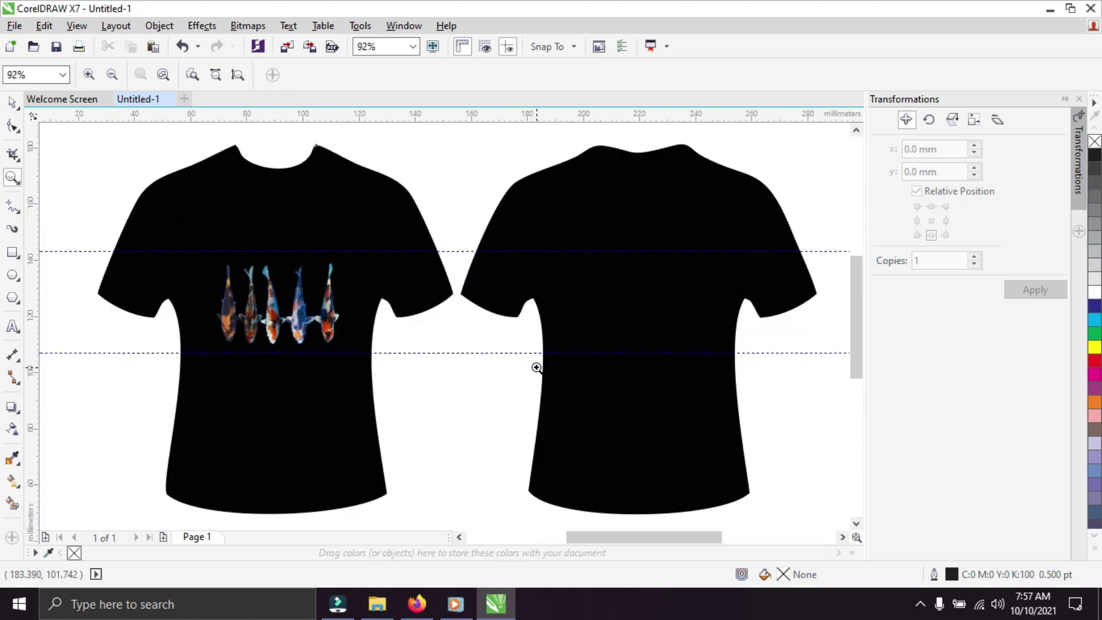
{"action": "left_click", "coordinate": [13, 103]}
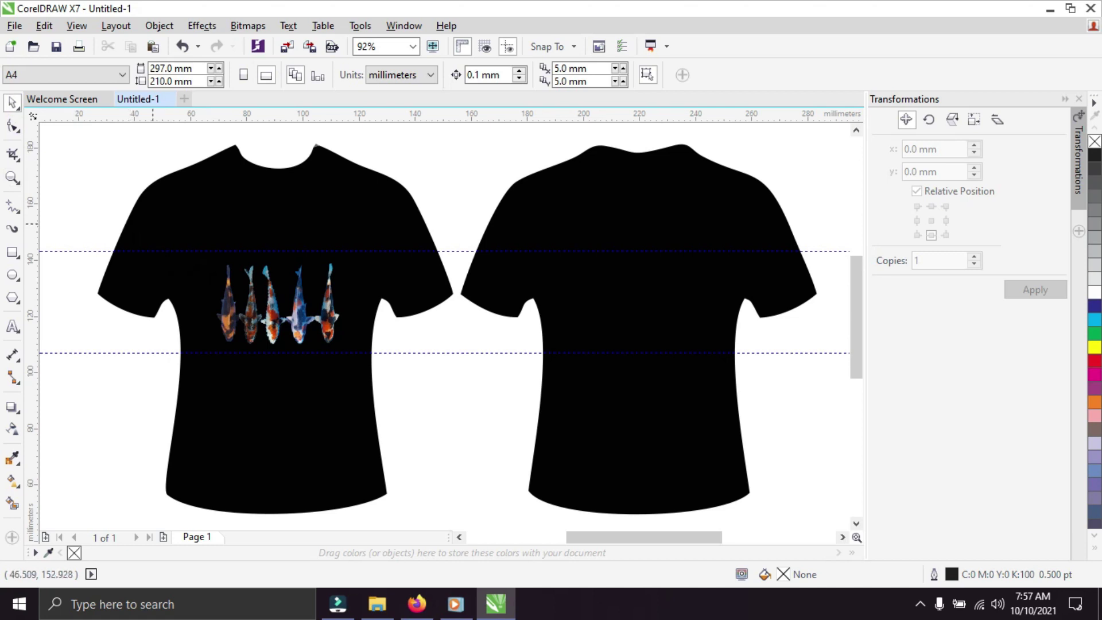
{"action": "right_click", "coordinate": [214, 185]}
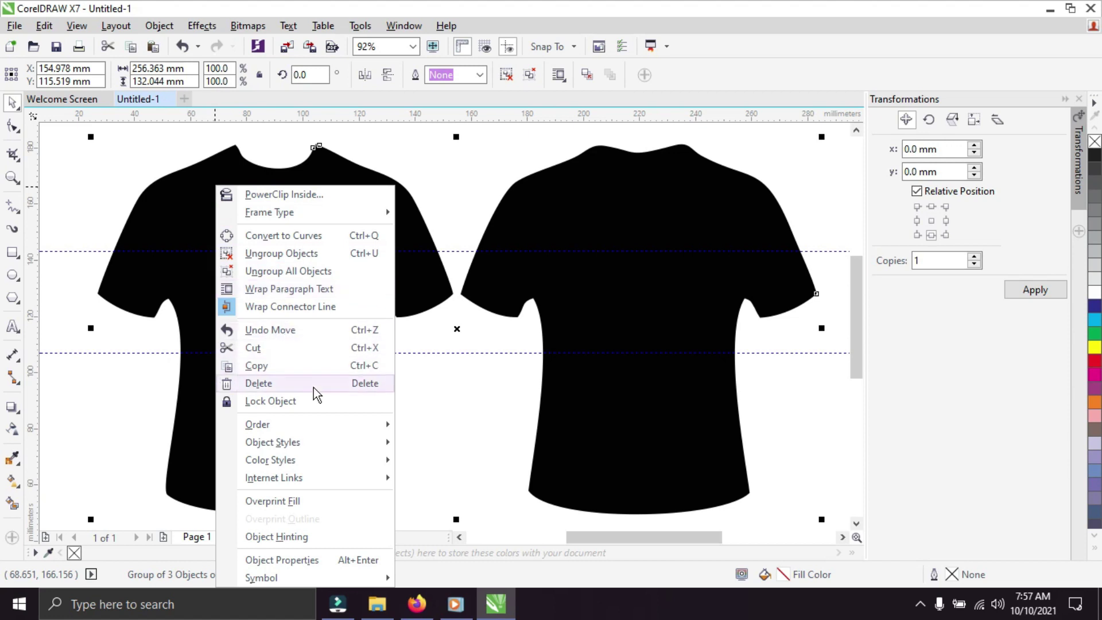
{"action": "mouse_move", "coordinate": [388, 442]}
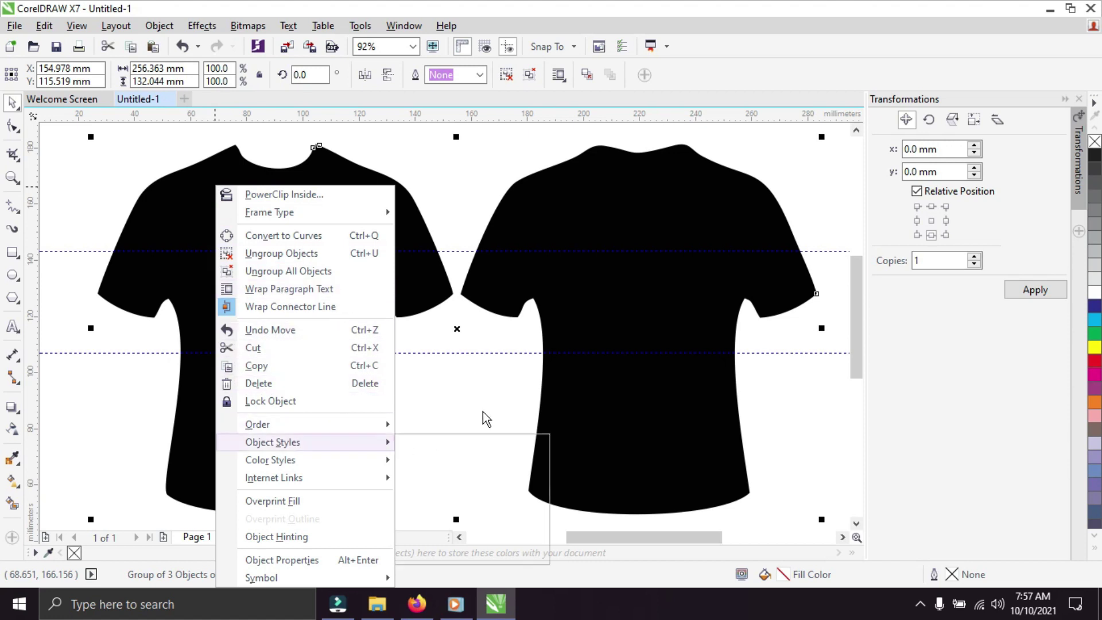
{"action": "left_click", "coordinate": [343, 402]}
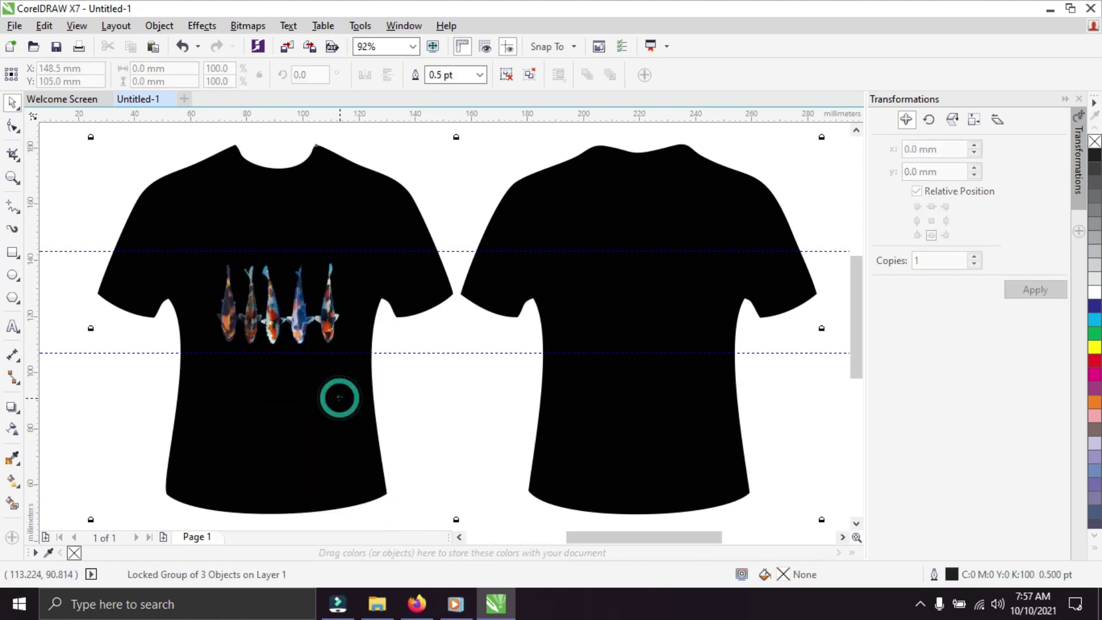
- Nudge the koi group left and up on the first shirt to about X 90.1, Y 128.9 mm, with its tails near the upper guideline
{"action": "left_click", "coordinate": [421, 179]}
{"action": "left_click_drag", "start_coordinate": [172, 239], "coordinate": [399, 373]}
{"action": "key", "text": "Left"}
{"action": "key", "text": "Left"}
{"action": "key", "text": "Left"}
{"action": "key", "text": "Left"}
{"action": "key", "text": "Left"}
{"action": "key", "text": "Left"}
{"action": "key", "text": "Left"}
{"action": "key", "text": "Left"}
{"action": "key", "text": "Left"}
{"action": "key", "text": "Left"}
{"action": "key", "text": "Left"}
{"action": "key", "text": "Left"}
{"action": "key", "text": "Left"}
{"action": "key", "text": "Left"}
{"action": "key", "text": "Left"}
{"action": "key", "text": "Left"}
{"action": "key", "text": "Left"}
{"action": "key", "text": "Left"}
{"action": "key", "text": "Left"}
{"action": "key", "text": "Left"}
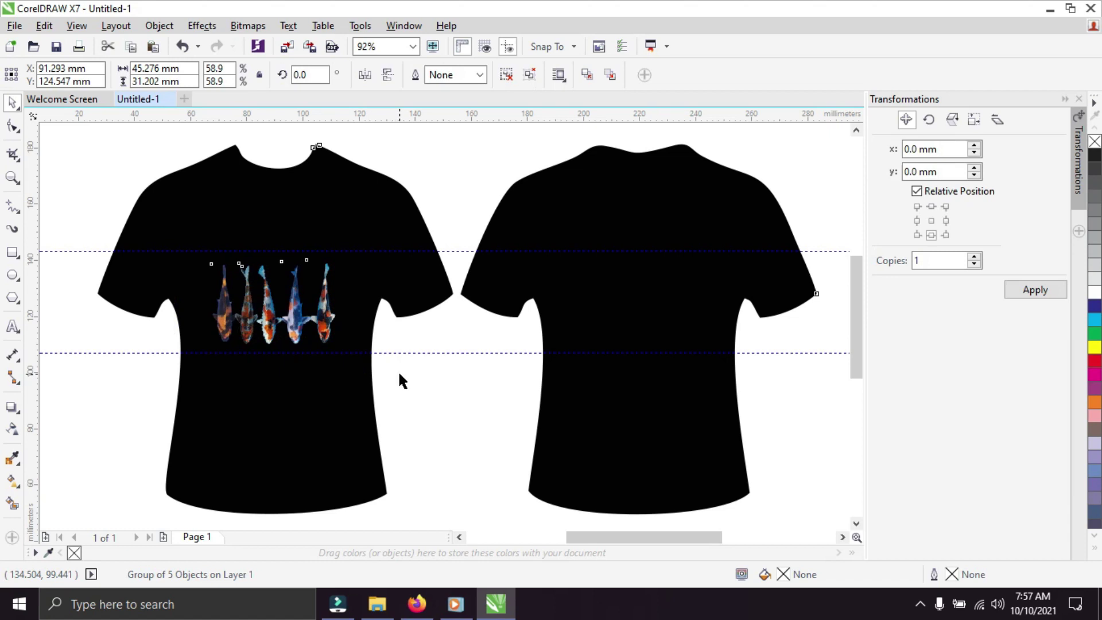
{"action": "key", "text": "Right"}
{"action": "key", "text": "Right"}
{"action": "key", "text": "Right"}
{"action": "key", "text": "Right"}
{"action": "key", "text": "Right"}
{"action": "key", "text": "Right"}
{"action": "key", "text": "Right"}
{"action": "key", "text": "Right"}
{"action": "key", "text": "Right"}
{"action": "key", "text": "Right"}
{"action": "key", "text": "Right"}
{"action": "key", "text": "Up"}
{"action": "key", "text": "Up"}
{"action": "key", "text": "Up"}
{"action": "key", "text": "Up"}
{"action": "key", "text": "Up"}
{"action": "key", "text": "Up"}
{"action": "key", "text": "Up"}
{"action": "key", "text": "Up"}
{"action": "key", "text": "Up"}
{"action": "key", "text": "Up"}
{"action": "key", "text": "Up"}
{"action": "key", "text": "Up"}
{"action": "key", "text": "Up"}
{"action": "key", "text": "Up"}
{"action": "key", "text": "Up"}
{"action": "key", "text": "Up"}
{"action": "key", "text": "Up"}
{"action": "key", "text": "Up"}
{"action": "key", "text": "Up"}
{"action": "key", "text": "Up"}
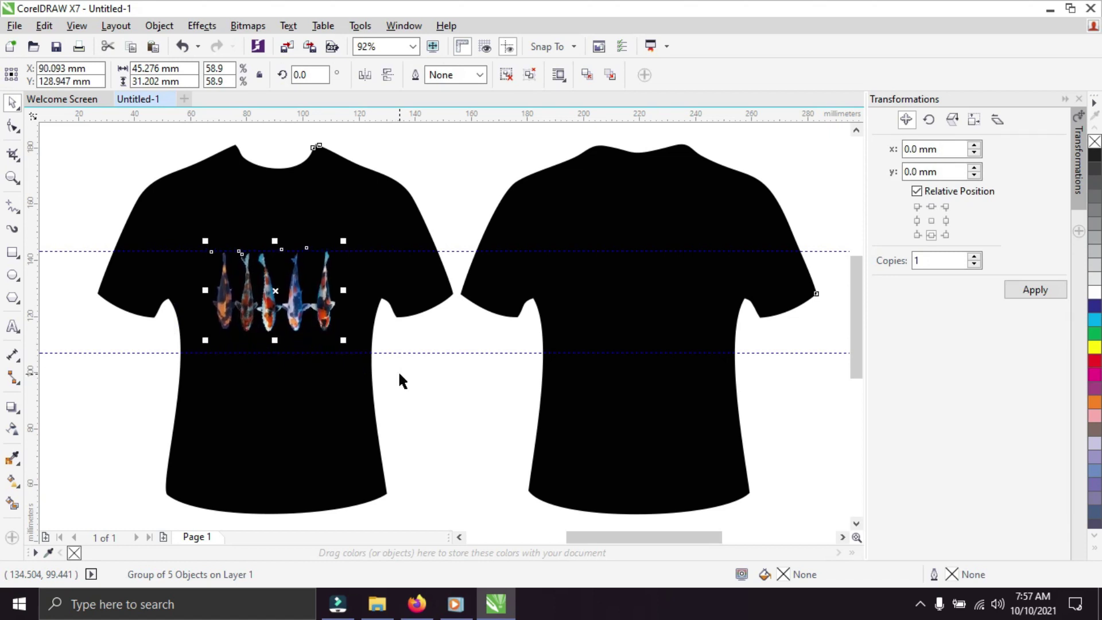
- Raise the lower guideline to the koi's heads and nudge the koi group slightly down and right to centre it on the first shirt
{"action": "left_click_drag", "start_coordinate": [406, 352], "coordinate": [405, 334]}
{"action": "left_click", "coordinate": [406, 364]}
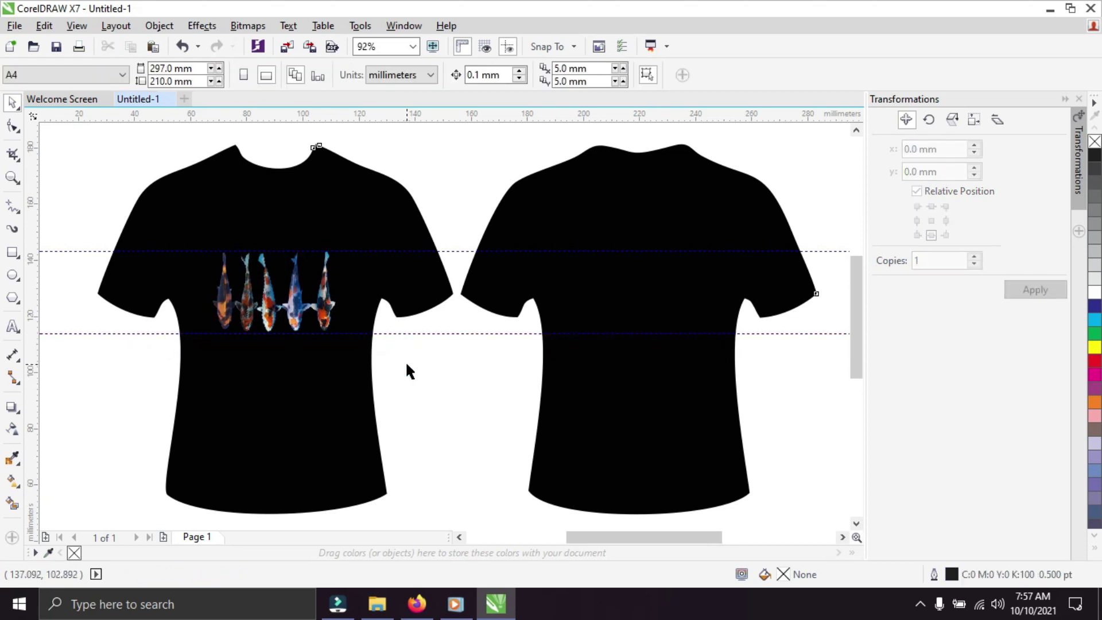
{"action": "left_click", "coordinate": [325, 292]}
{"action": "key", "text": "Down"}
{"action": "key", "text": "Down"}
{"action": "key", "text": "Down"}
{"action": "key", "text": "Down"}
{"action": "key", "text": "Down"}
{"action": "key", "text": "Down"}
{"action": "key", "text": "Down"}
{"action": "key", "text": "Down"}
{"action": "key", "text": "Down"}
{"action": "key", "text": "Down"}
{"action": "key", "text": "Down"}
{"action": "key", "text": "Down"}
{"action": "key", "text": "Down"}
{"action": "key", "text": "Down"}
{"action": "key", "text": "Down"}
{"action": "key", "text": "Down"}
{"action": "key", "text": "Down"}
{"action": "key", "text": "Down"}
{"action": "key", "text": "Down"}
{"action": "key", "text": "Down"}
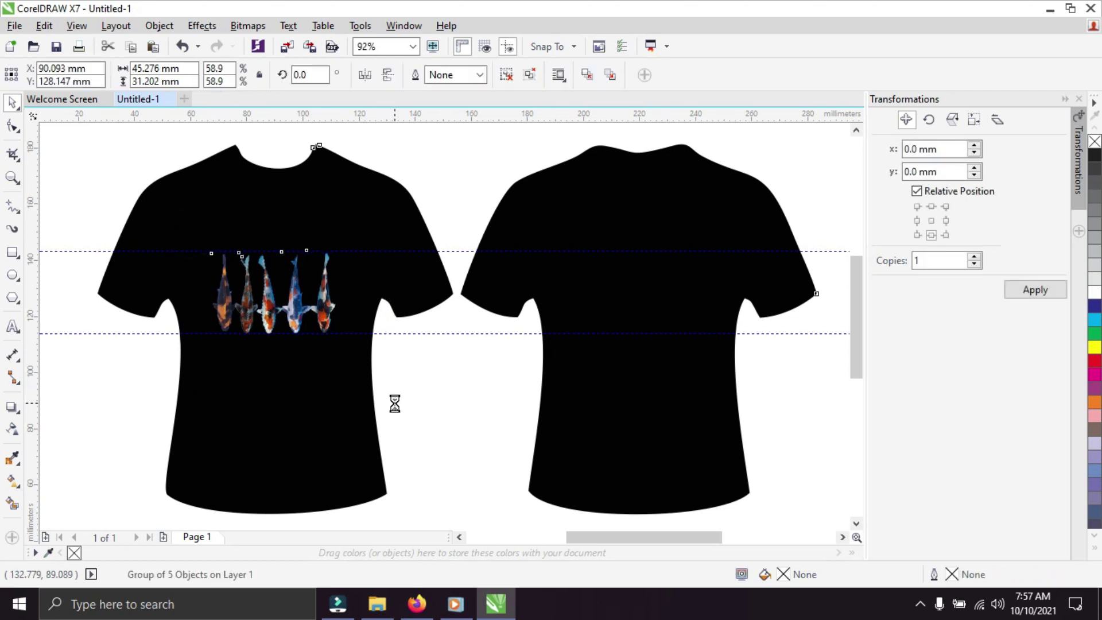
{"action": "key", "text": "Right"}
{"action": "key", "text": "Right"}
{"action": "key", "text": "Down"}
{"action": "key", "text": "Down"}
{"action": "key", "text": "Down"}
{"action": "key", "text": "Down"}
{"action": "key", "text": "Down"}
{"action": "key", "text": "Down"}
{"action": "key", "text": "Down"}
{"action": "key", "text": "Down"}
{"action": "key", "text": "Down"}
{"action": "key", "text": "Down"}
{"action": "key", "text": "Right"}
{"action": "key", "text": "Right"}
{"action": "key", "text": "Right"}
{"action": "key", "text": "Right"}
{"action": "key", "text": "Right"}
{"action": "key", "text": "Right"}
{"action": "key", "text": "Right"}
{"action": "key", "text": "Right"}
{"action": "key", "text": "Right"}
{"action": "key", "text": "Right"}
- Import the client's logo image koi.jpg at about 35 by 27 mm and place it between the two shirts
{"action": "left_click", "coordinate": [440, 380]}
{"action": "key", "text": "ctrl+i"}
{"action": "left_click_drag", "start_coordinate": [536, 191], "coordinate": [653, 355]}
{"action": "double_click", "coordinate": [380, 274]}
{"action": "left_click_drag", "start_coordinate": [599, 313], "coordinate": [463, 382]}
- Vectorize the logo bitmap with a Line art Outline Trace, keeping background removal on
{"action": "right_click", "coordinate": [464, 382]}
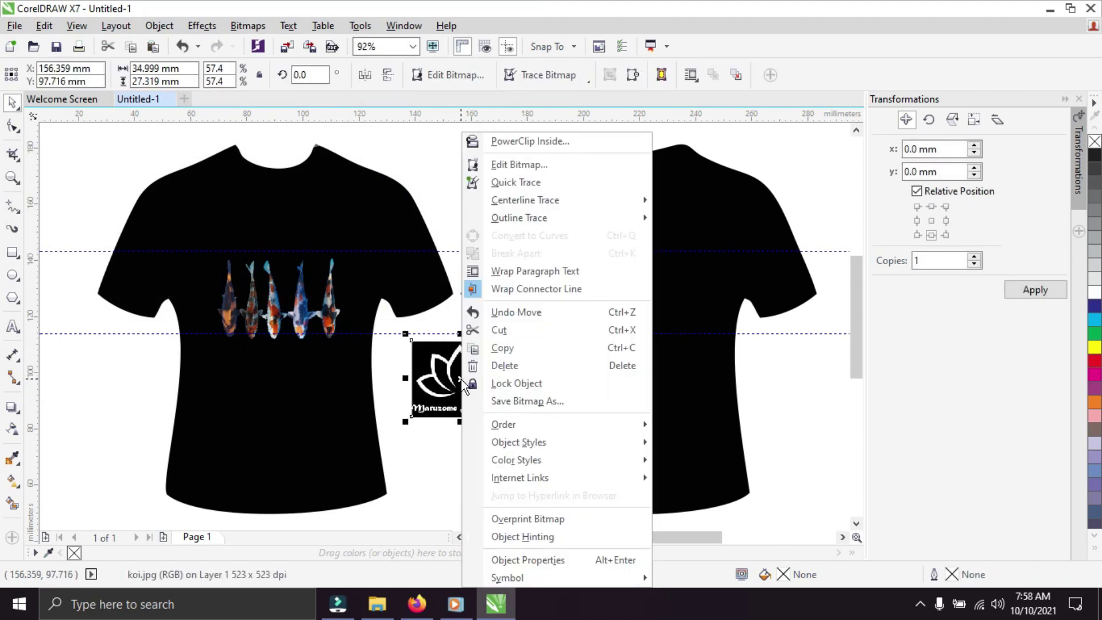
{"action": "left_click", "coordinate": [564, 221]}
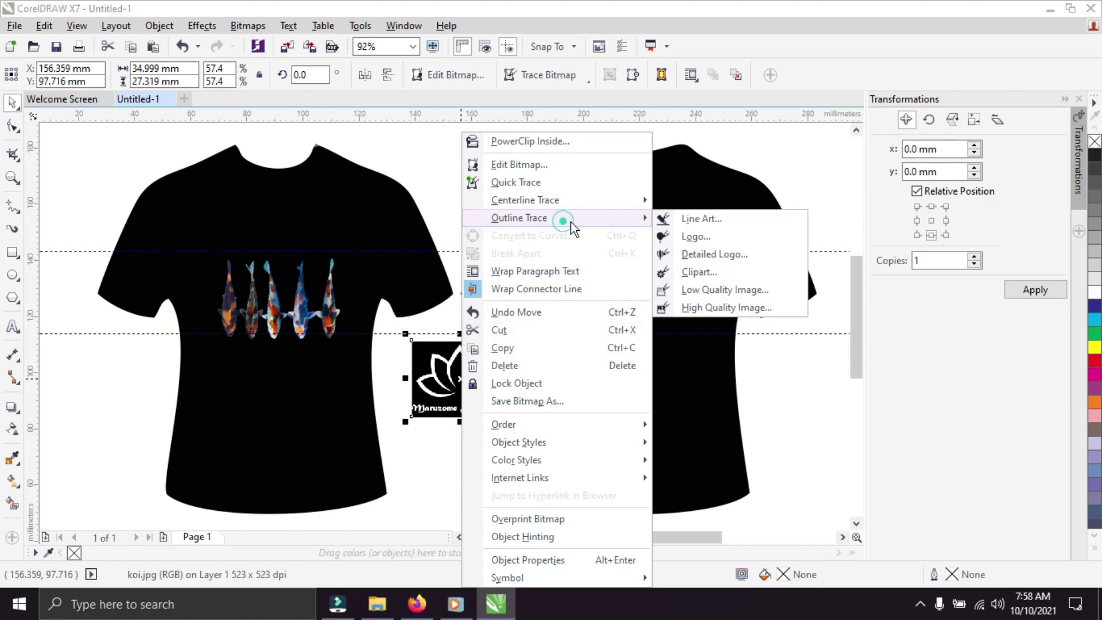
{"action": "left_click", "coordinate": [682, 214]}
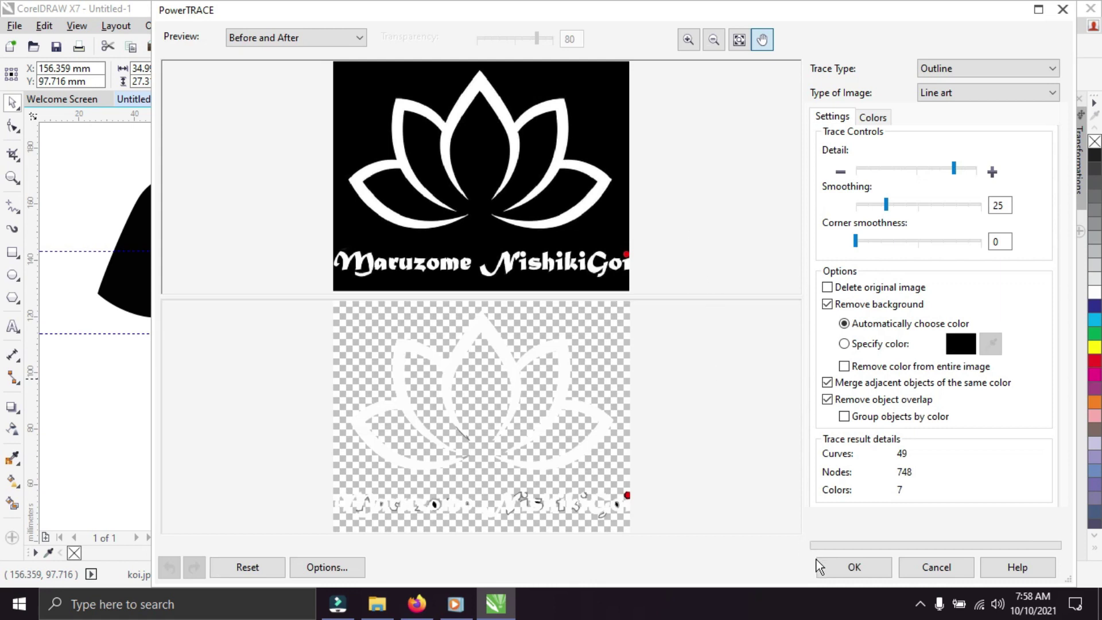
{"action": "left_click", "coordinate": [849, 565]}
- Delete the original logo bitmap and move the traced logo onto the lower part of the second shirt
{"action": "left_click_drag", "start_coordinate": [488, 397], "coordinate": [487, 472]}
{"action": "left_click", "coordinate": [493, 378]}
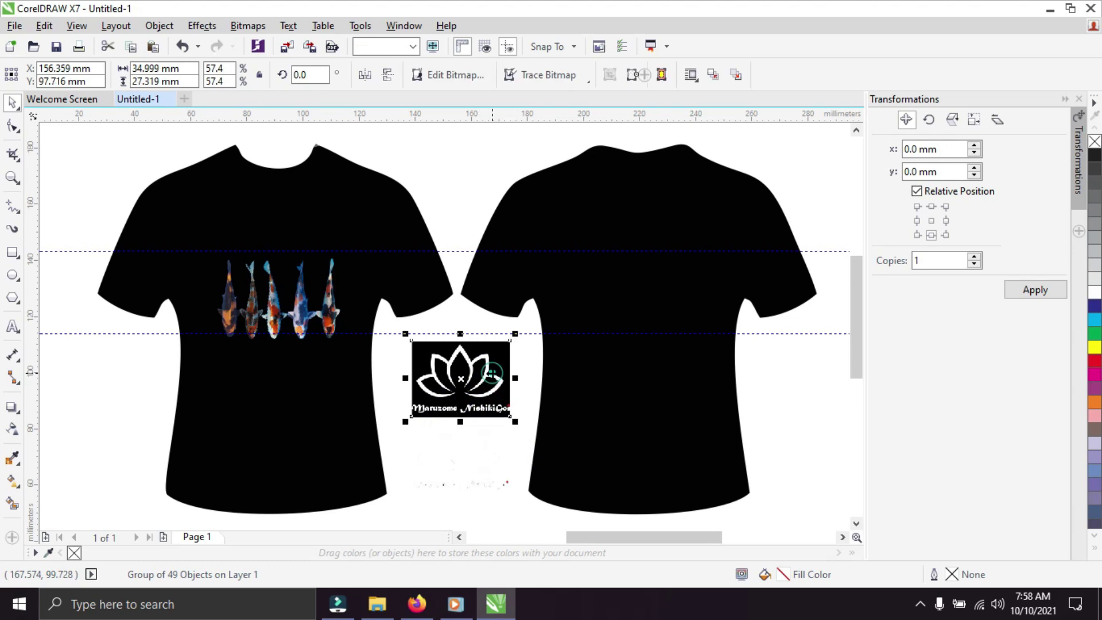
{"action": "key", "text": "Delete"}
{"action": "left_click", "coordinate": [451, 483]}
{"action": "mouse_move", "coordinate": [451, 484]}
{"action": "left_mouse_down"}
{"action": "mouse_move", "coordinate": [454, 469]}
{"action": "mouse_move", "coordinate": [626, 430]}
{"action": "left_mouse_up"}
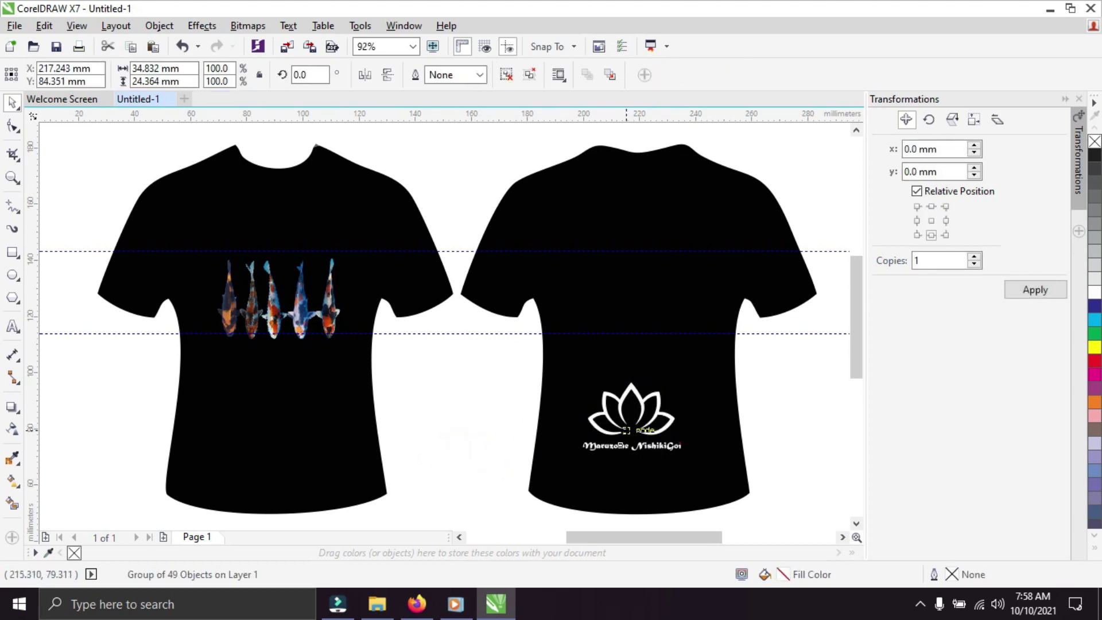
- Ungroup the traced logo and delete its Maruzome NishikiGoi lettering, keeping only the lotus
{"action": "left_click", "coordinate": [767, 382]}
{"action": "right_click", "coordinate": [660, 397]}
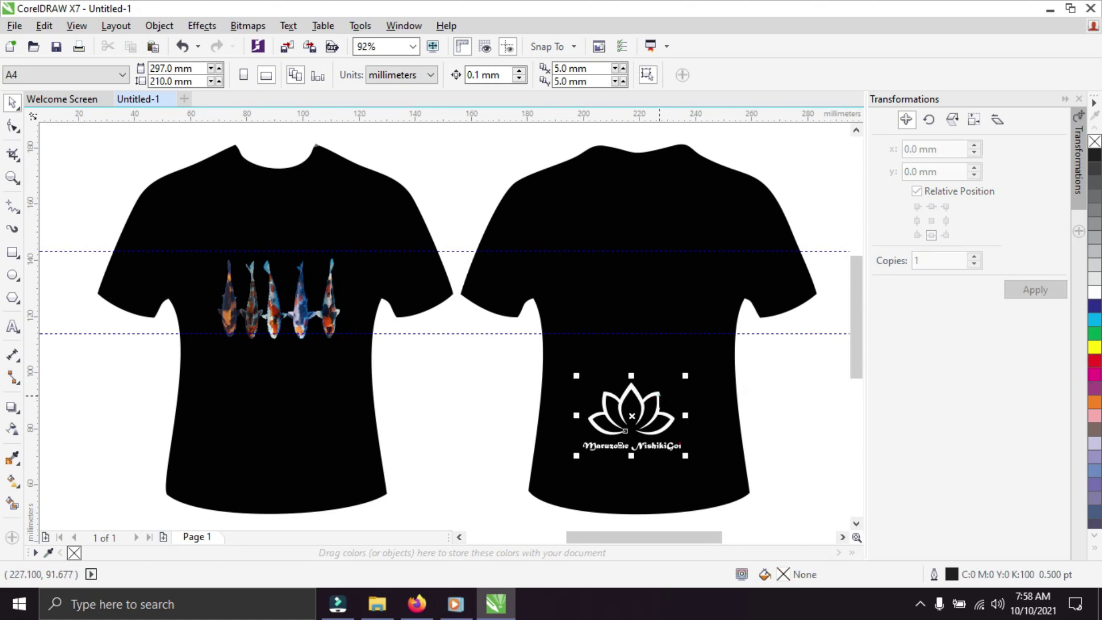
{"action": "left_click", "coordinate": [713, 271]}
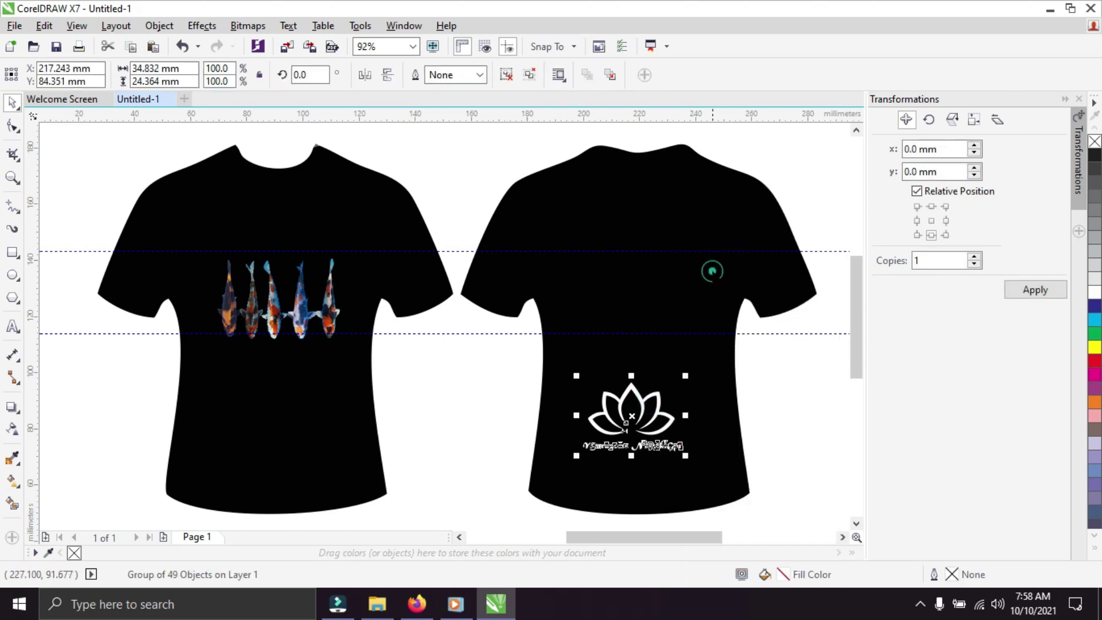
{"action": "left_click", "coordinate": [753, 396]}
{"action": "left_click_drag", "start_coordinate": [510, 518], "coordinate": [733, 430]}
{"action": "key", "text": "Delete"}
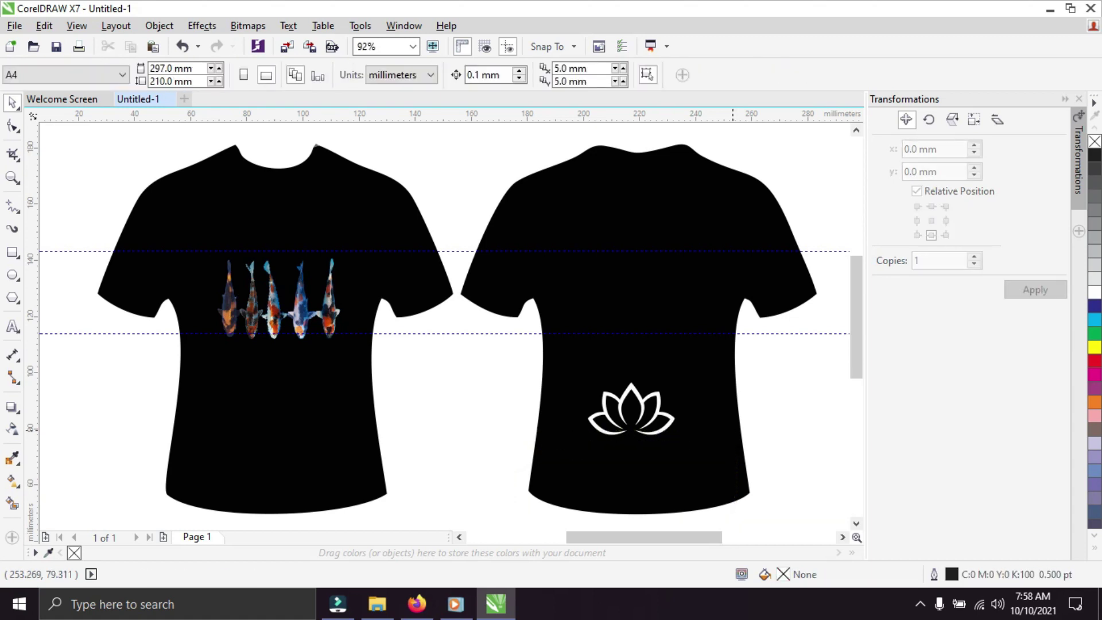
- Switch to WhatsApp Web in Firefox and copy the text "Maruzome Koi" from the client's messages
{"action": "left_click", "coordinate": [423, 609]}
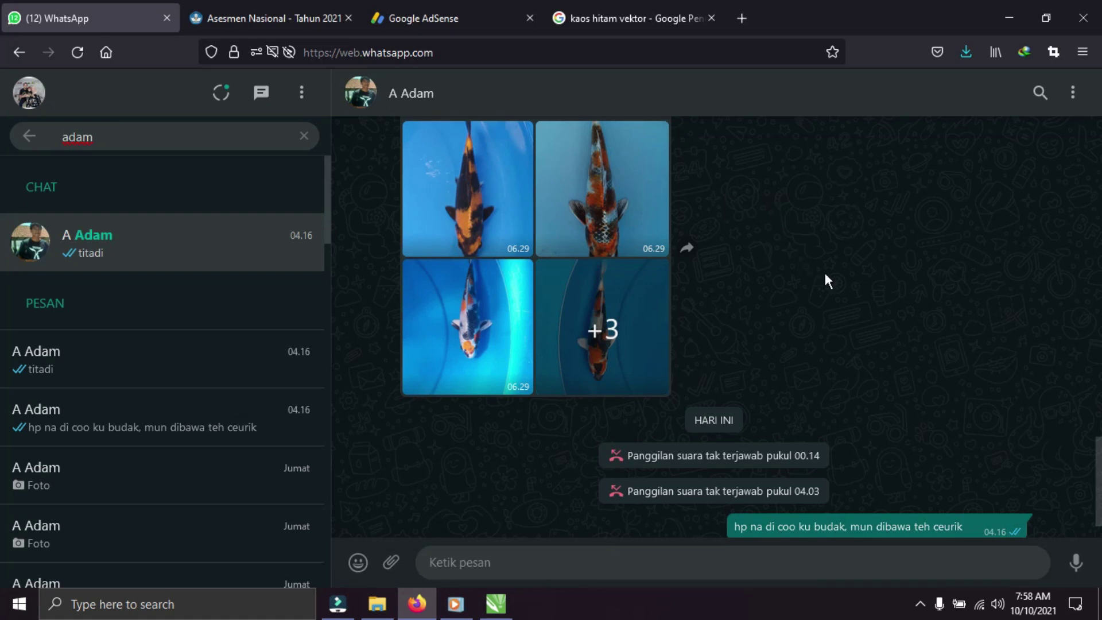
{"action": "left_click_drag", "start_coordinate": [1098, 458], "coordinate": [1088, 223]}
{"action": "left_click_drag", "start_coordinate": [407, 201], "coordinate": [514, 200]}
{"action": "key", "text": "ctrl+c"}
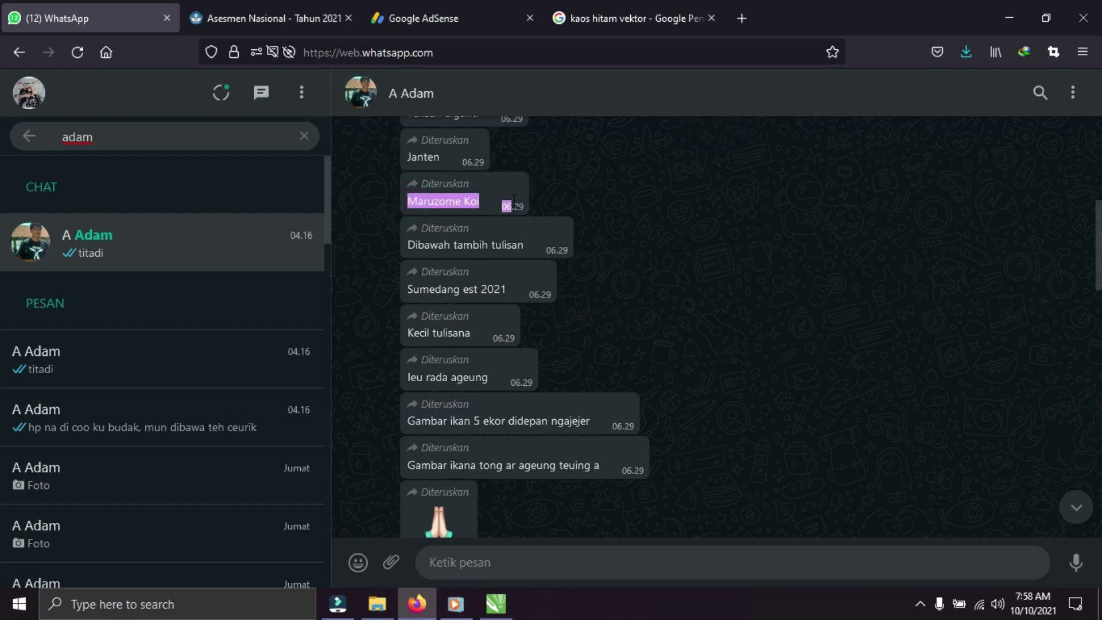
- Switch back to CorelDRAW and paste "Maruzome Koi" as artistic text on the second shirt's chest
{"action": "left_click", "coordinate": [496, 603]}
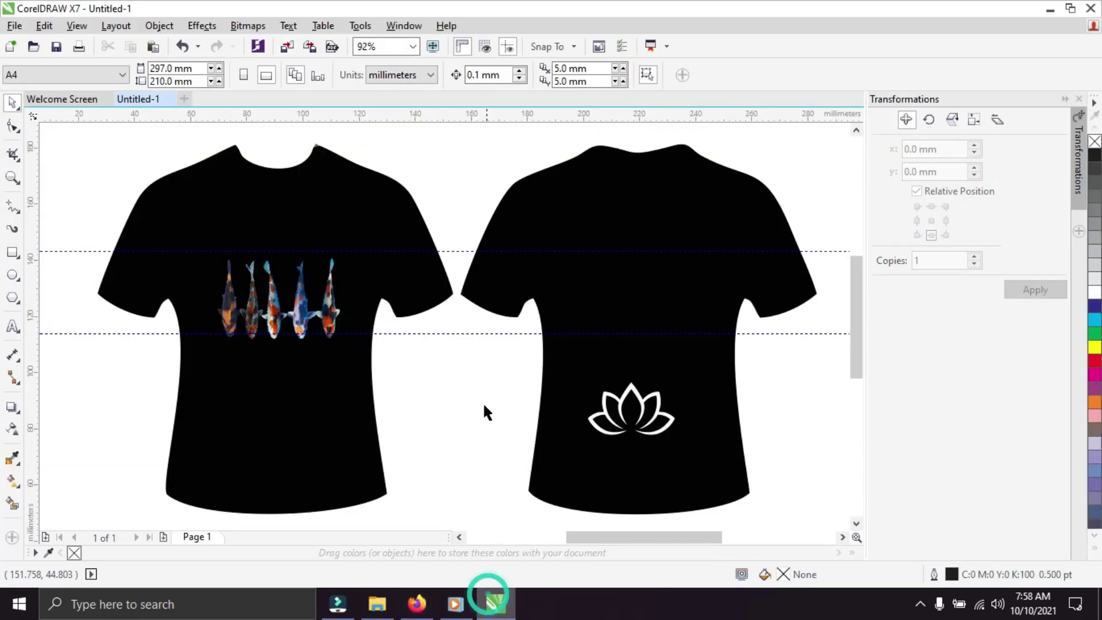
{"action": "left_click", "coordinate": [12, 327]}
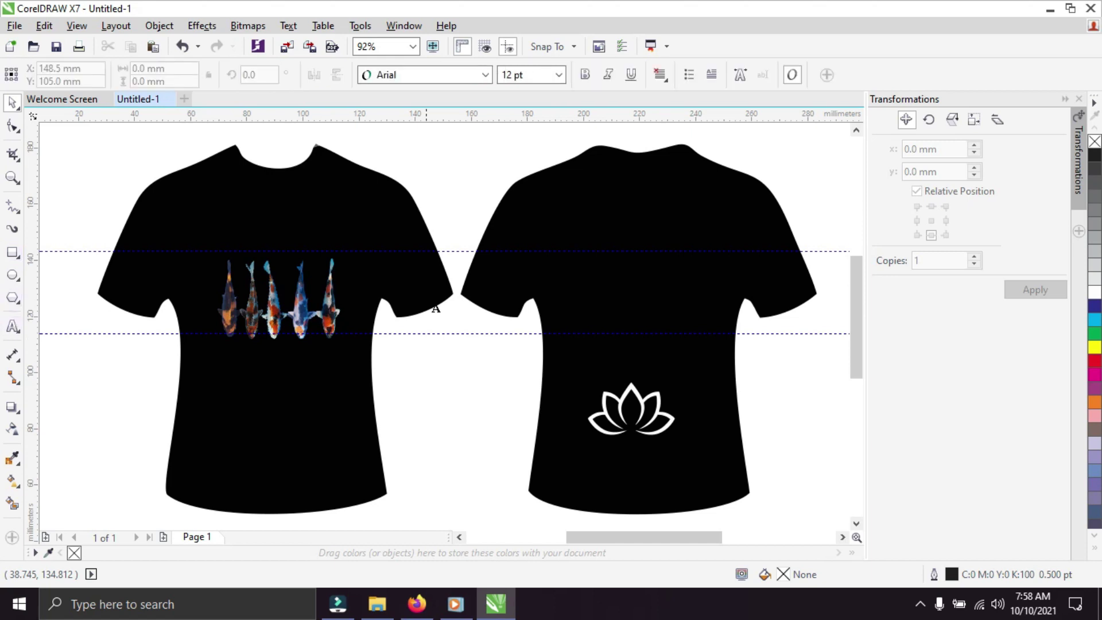
{"action": "left_click", "coordinate": [519, 291]}
{"action": "key", "text": "ctrl+v"}
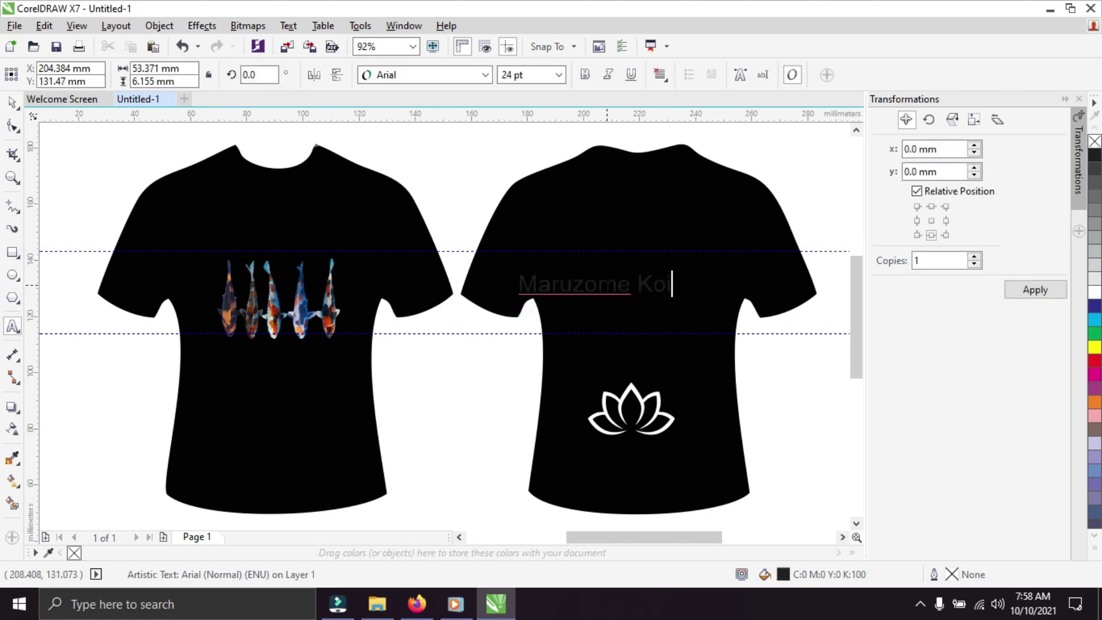
{"action": "double_click", "coordinate": [608, 285]}
{"action": "left_click", "coordinate": [12, 104]}
{"action": "left_click", "coordinate": [15, 104]}
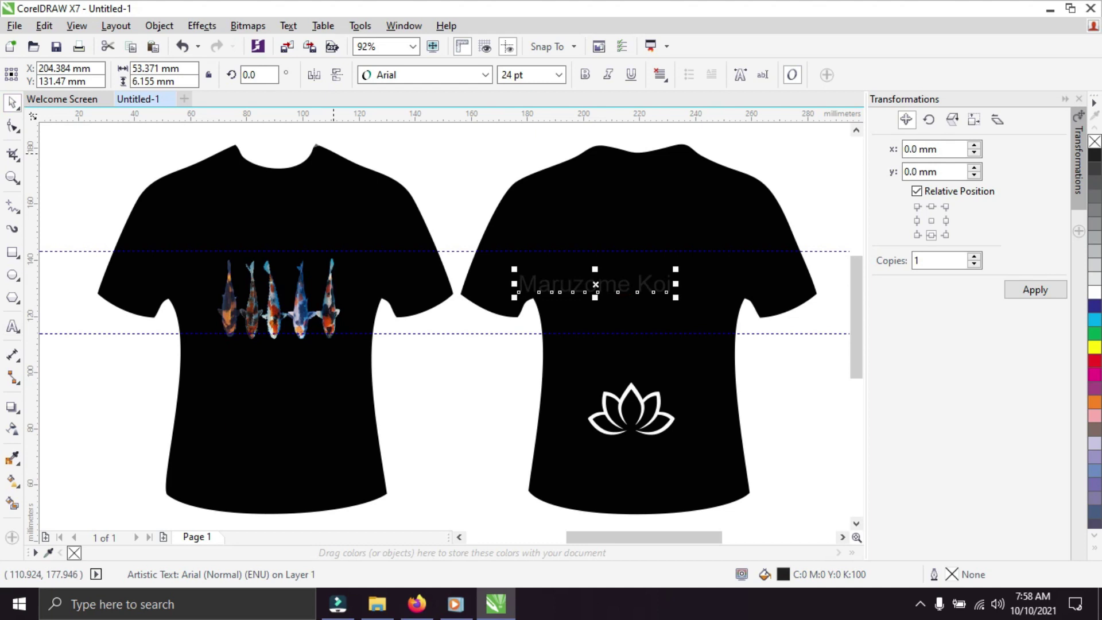
- Set the Maruzome Koi text to the Bahnschrift font and change its case to UPPERCASE
{"action": "left_click", "coordinate": [484, 73]}
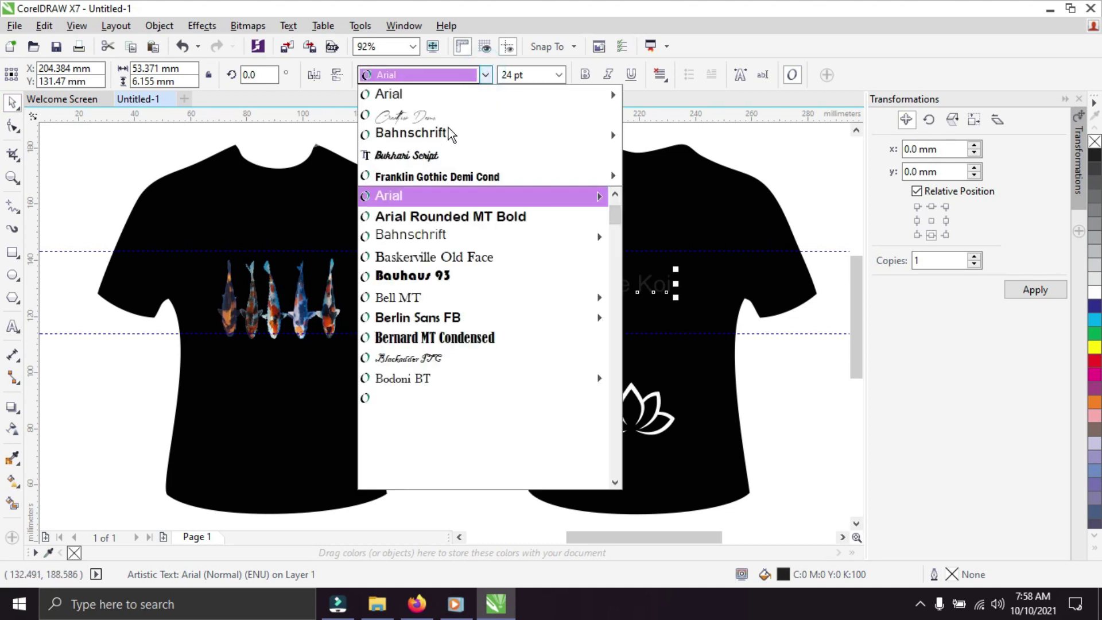
{"action": "left_click", "coordinate": [439, 134]}
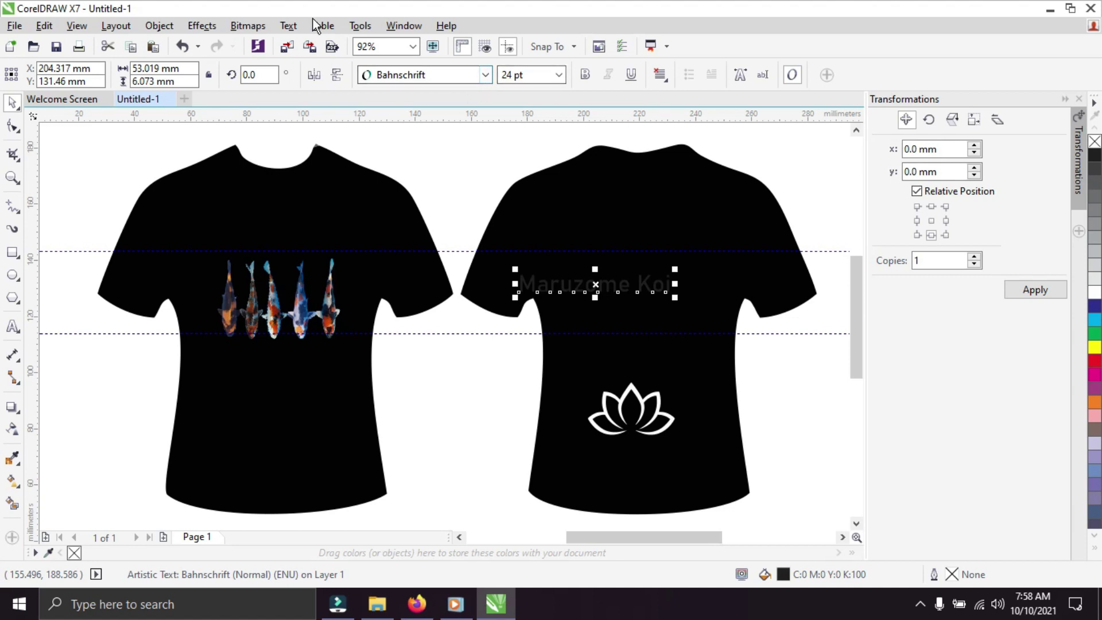
{"action": "left_click", "coordinate": [288, 27]}
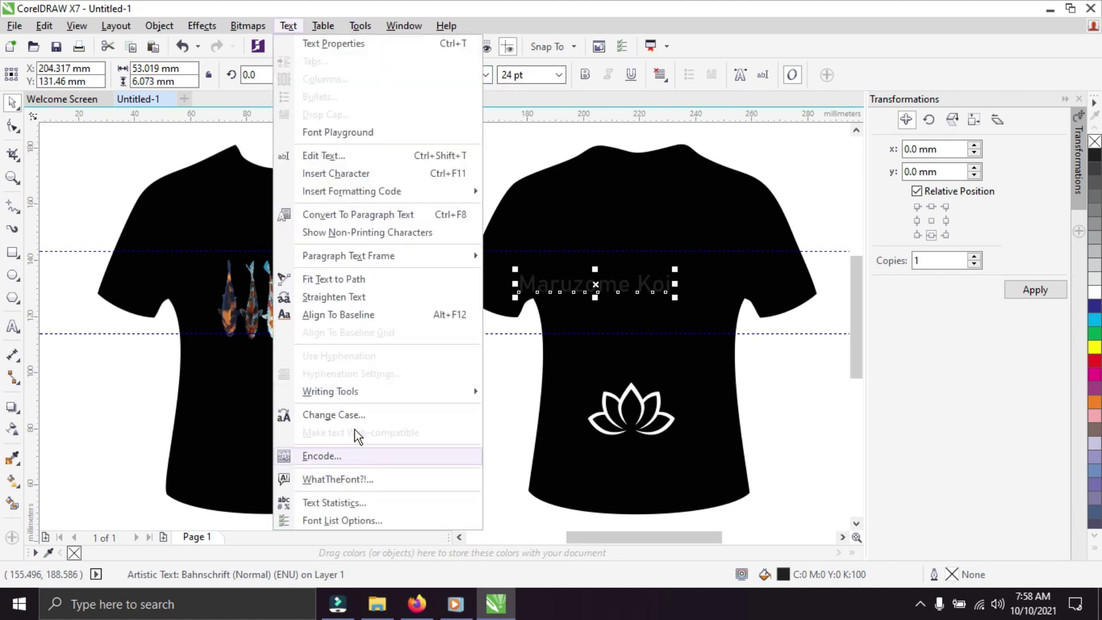
{"action": "left_click", "coordinate": [363, 417]}
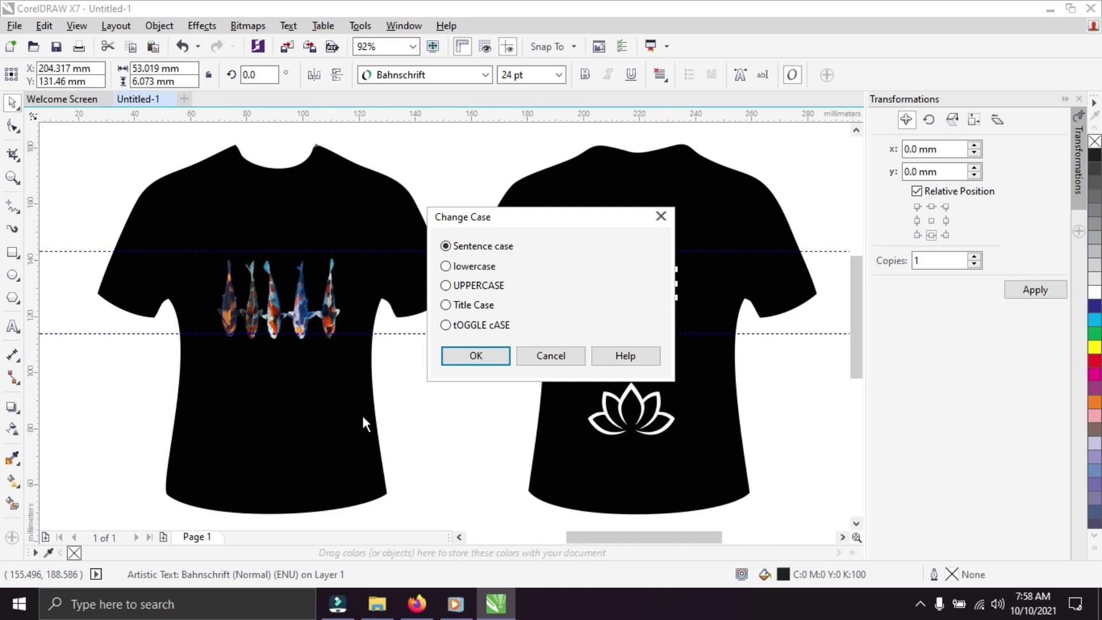
{"action": "left_click", "coordinate": [446, 285]}
{"action": "left_click", "coordinate": [474, 357]}
- Scale the MARUZOME KOI text to about 35.5 mm wide beneath the lotus and fill it white
{"action": "left_click_drag", "start_coordinate": [687, 297], "coordinate": [651, 449]}
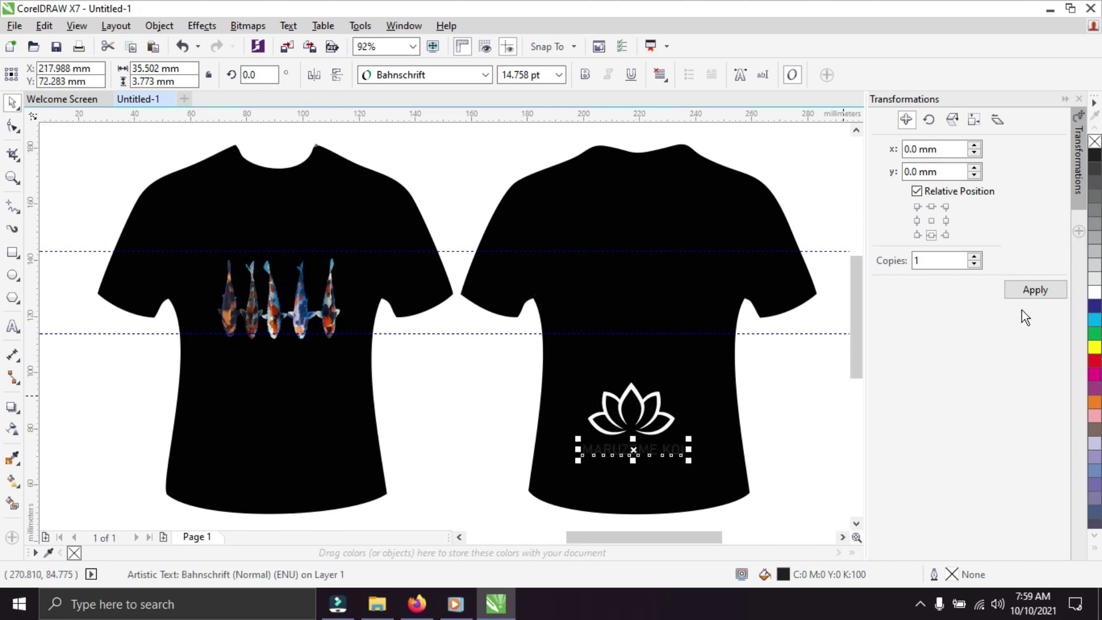
{"action": "left_click", "coordinate": [831, 423]}
- Switch to WhatsApp Web in Firefox and copy the text "Sumedang est 2021" from the client's messages
{"action": "left_click", "coordinate": [417, 603]}
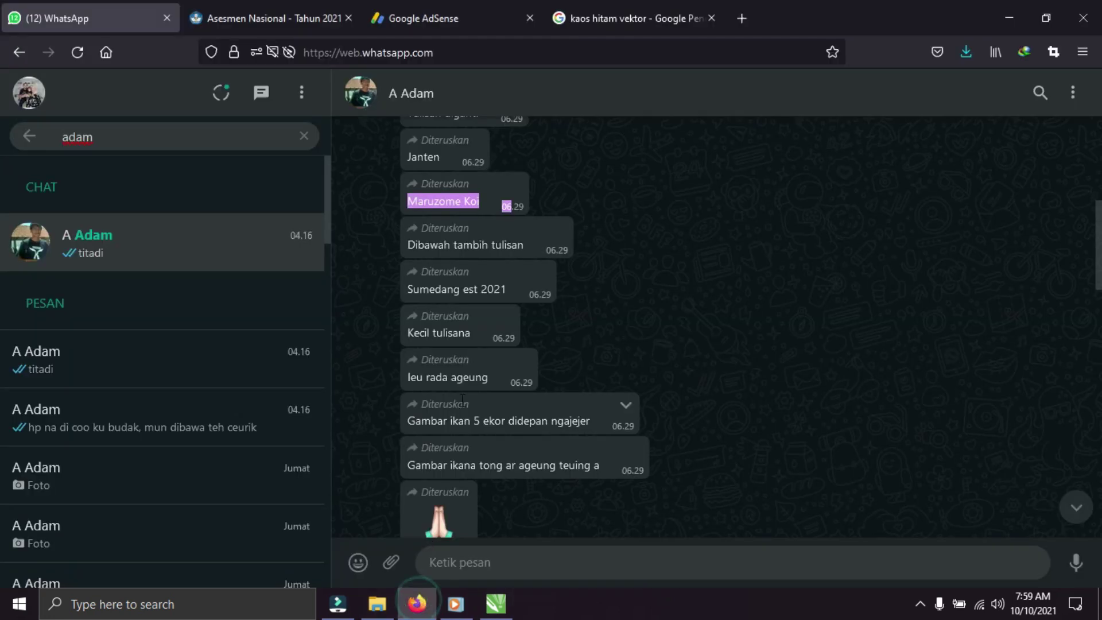
{"action": "left_click_drag", "start_coordinate": [408, 287], "coordinate": [518, 294]}
{"action": "key", "text": "ctrl+c"}
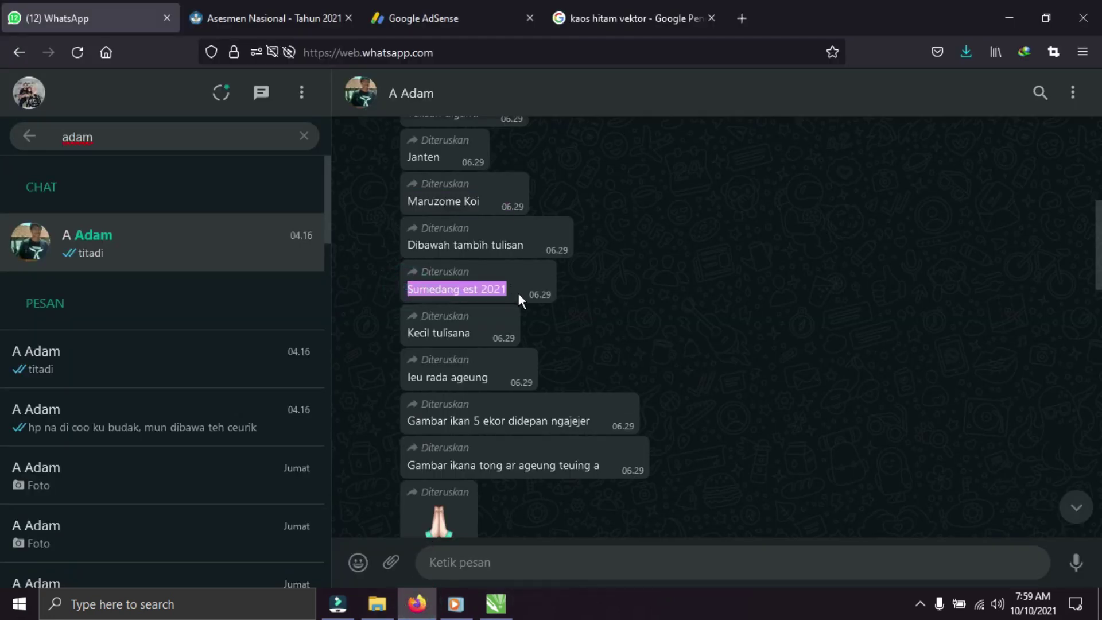
- Switch back to CorelDRAW and paste "Sumedang est 2021" as artistic text on the second shirt
{"action": "left_click", "coordinate": [508, 612]}
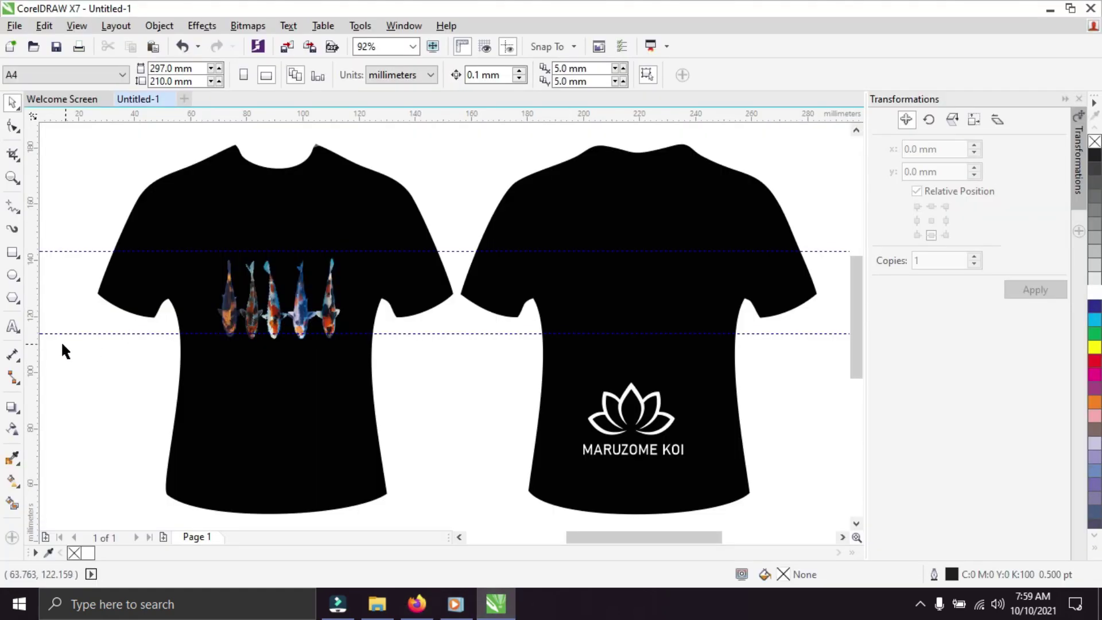
{"action": "left_click", "coordinate": [14, 327]}
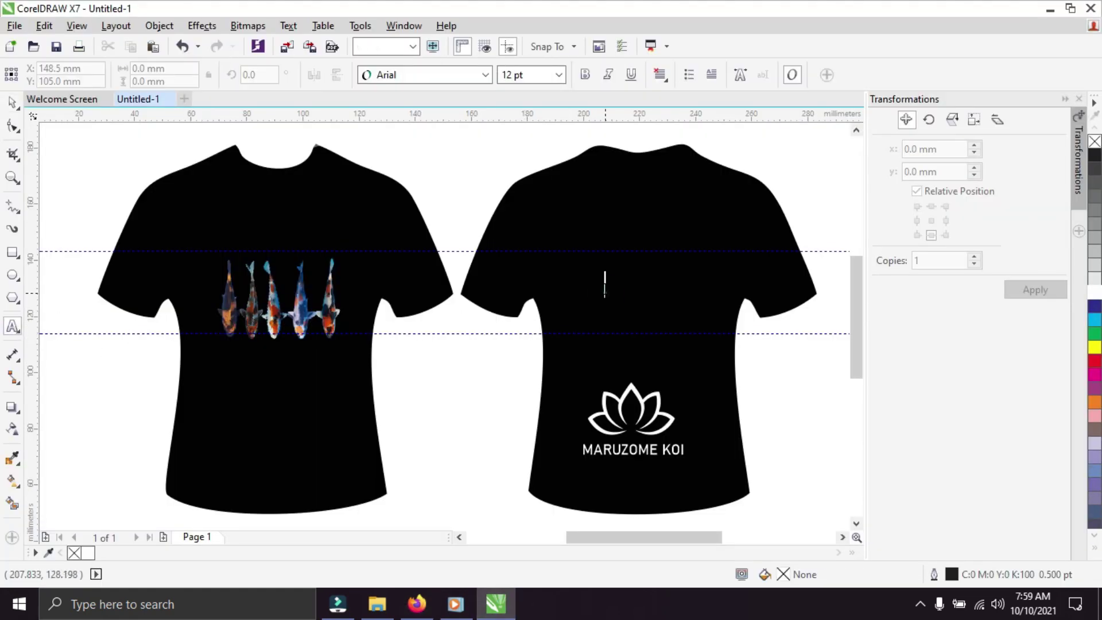
{"action": "left_click", "coordinate": [605, 284]}
{"action": "key", "text": "ctrl+v"}
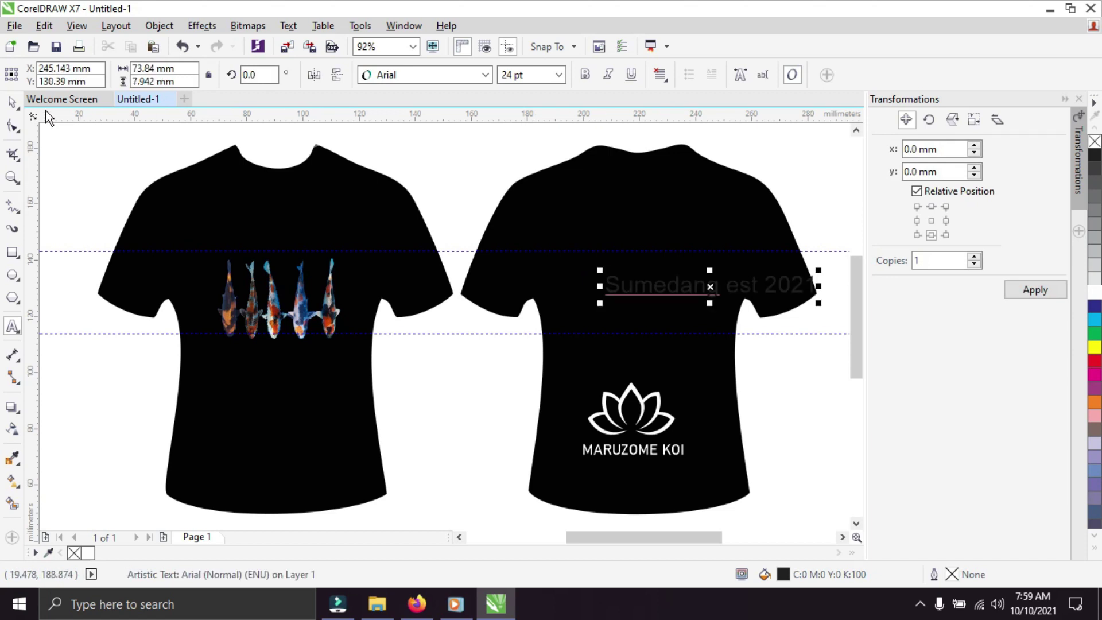
{"action": "left_click", "coordinate": [13, 103]}
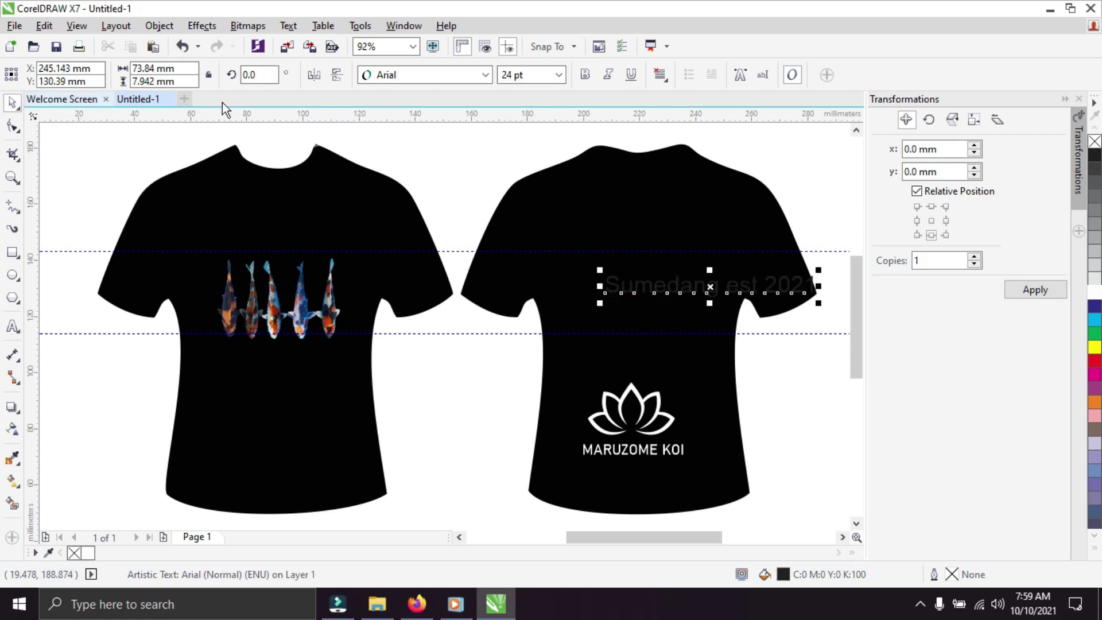
- Set the Sumedang est 2021 text to the Bahnschrift SemiBold SemiCondensed font
{"action": "left_click", "coordinate": [484, 76]}
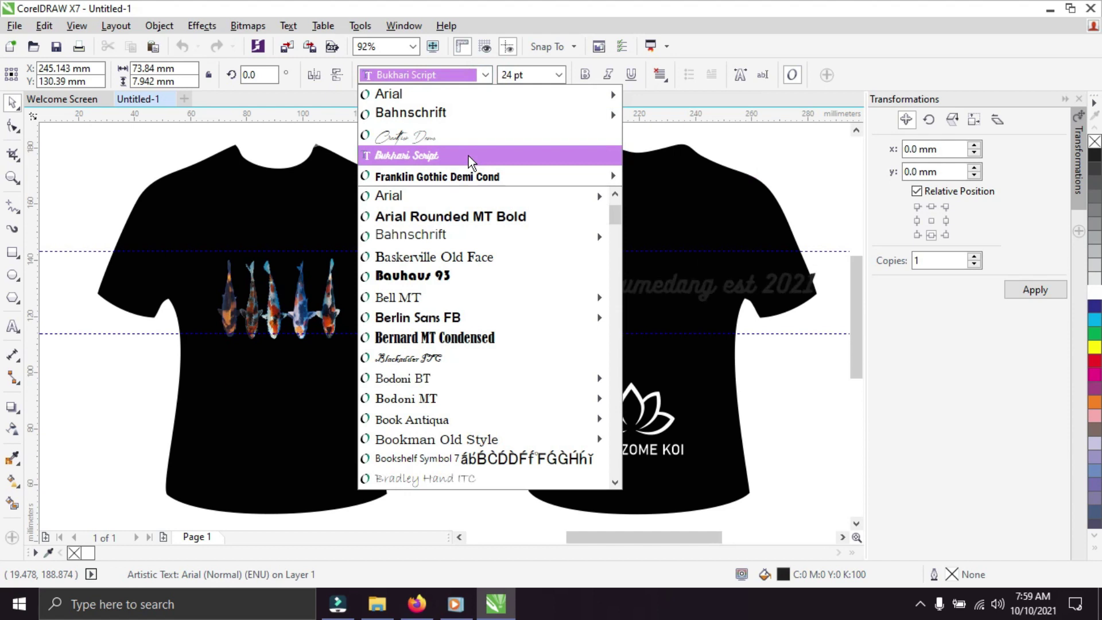
{"action": "mouse_move", "coordinate": [458, 119]}
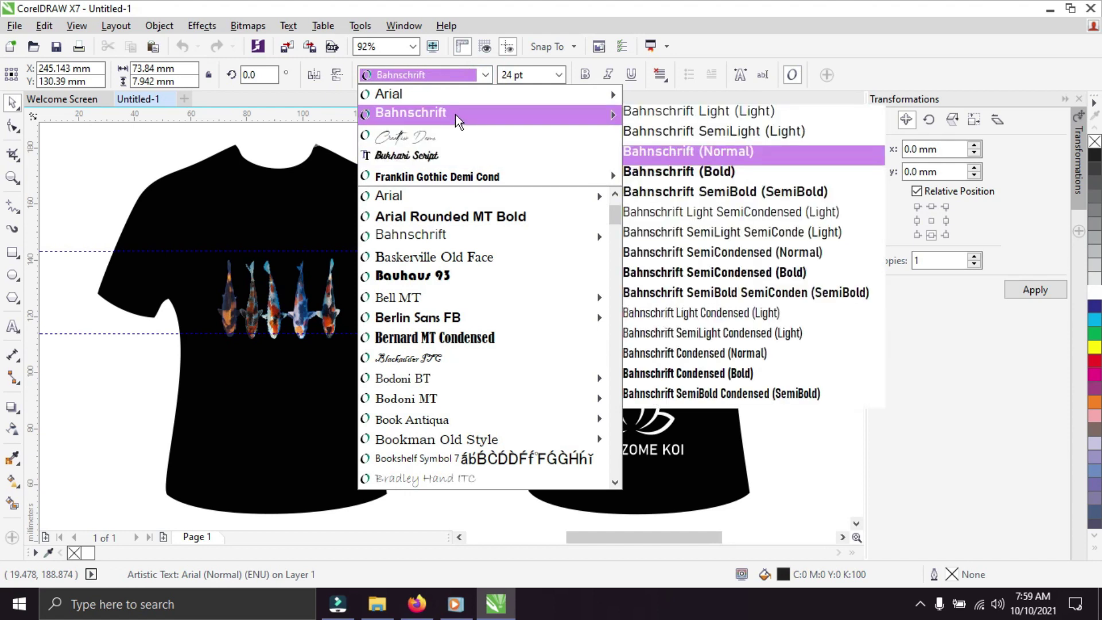
{"action": "left_click", "coordinate": [674, 291]}
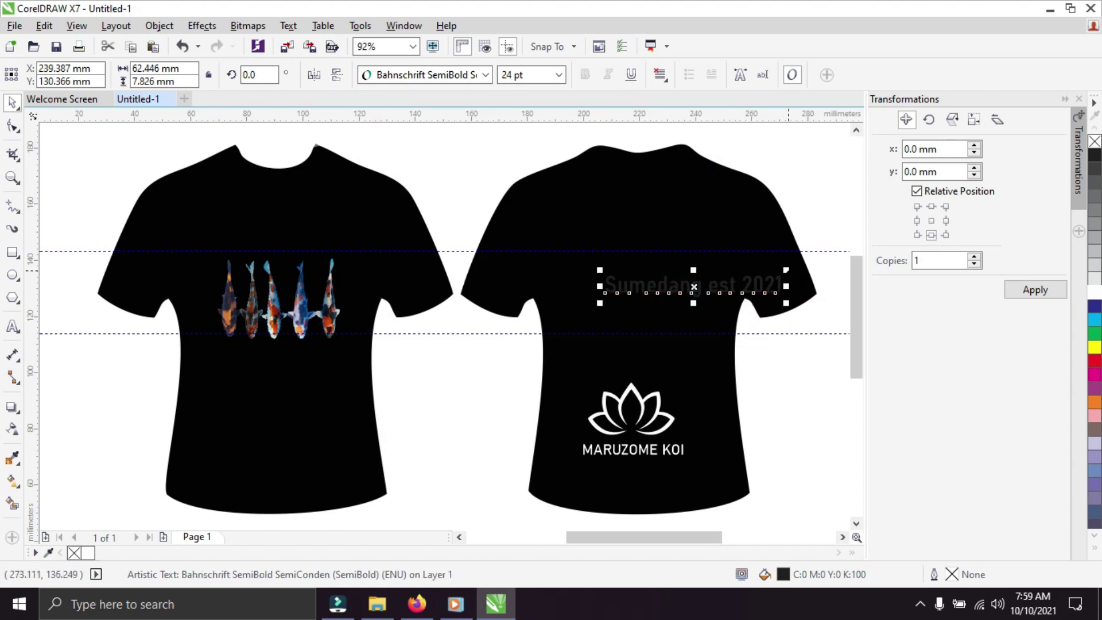
- Shrink the Sumedang est 2021 text, centre it under MARUZOME KOI and fill it white
{"action": "left_click_drag", "start_coordinate": [787, 269], "coordinate": [683, 303]}
{"action": "key", "text": "Escape"}
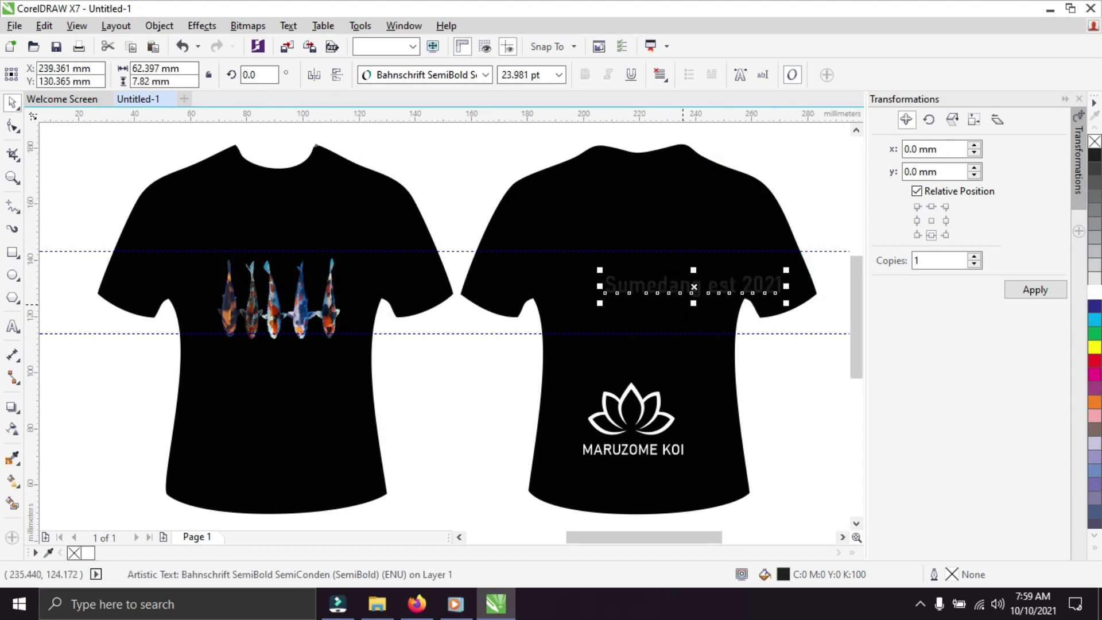
{"action": "left_click_drag", "start_coordinate": [787, 270], "coordinate": [662, 470]}
{"action": "left_click", "coordinate": [1095, 294]}
{"action": "left_click", "coordinate": [796, 422]}
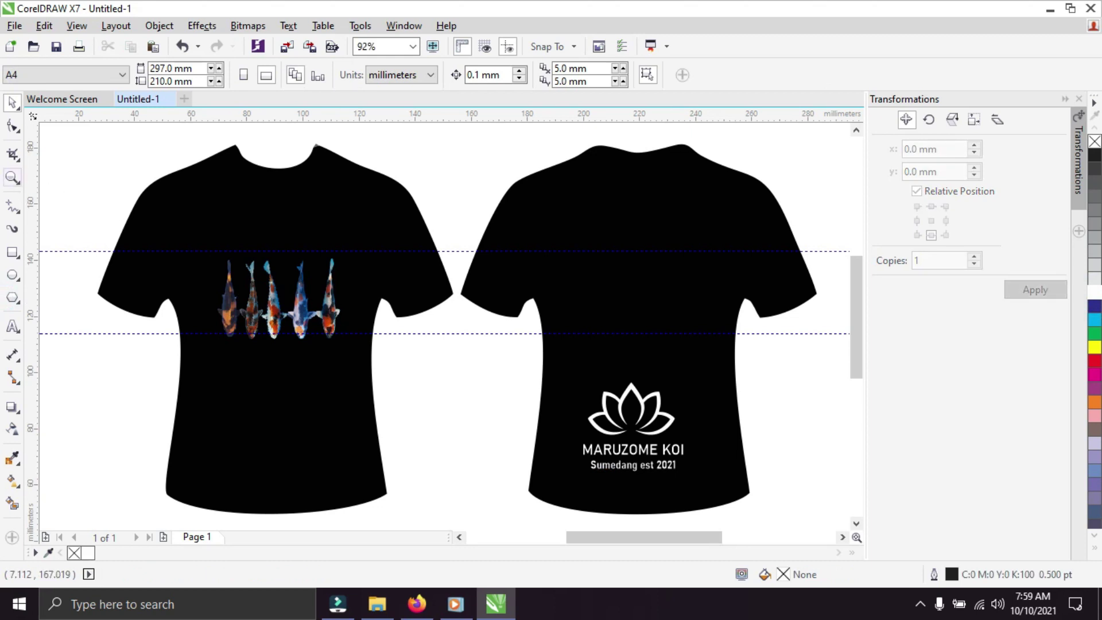
- Move the MARUZOME KOI text up close beneath the lotus logo on the second shirt
{"action": "left_click", "coordinate": [13, 178]}
{"action": "left_click_drag", "start_coordinate": [540, 372], "coordinate": [710, 467]}
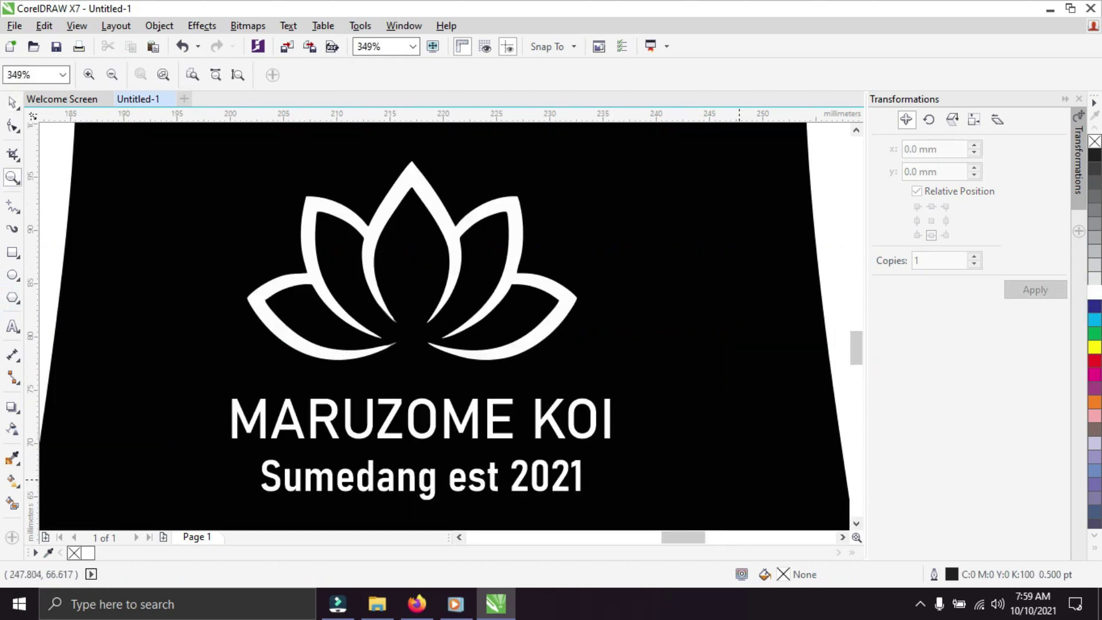
{"action": "left_click", "coordinate": [13, 105]}
{"action": "left_click_drag", "start_coordinate": [256, 419], "coordinate": [250, 391]}
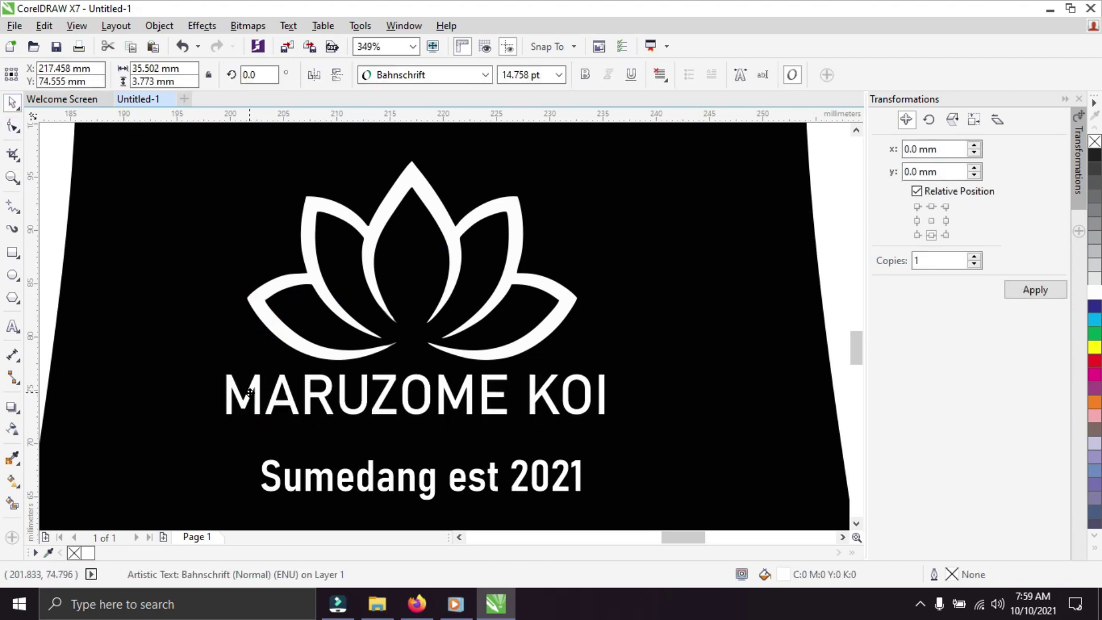
- Change the Sumedang est 2021 text to the Bahnschrift font in its Bold style
{"action": "left_click", "coordinate": [280, 484]}
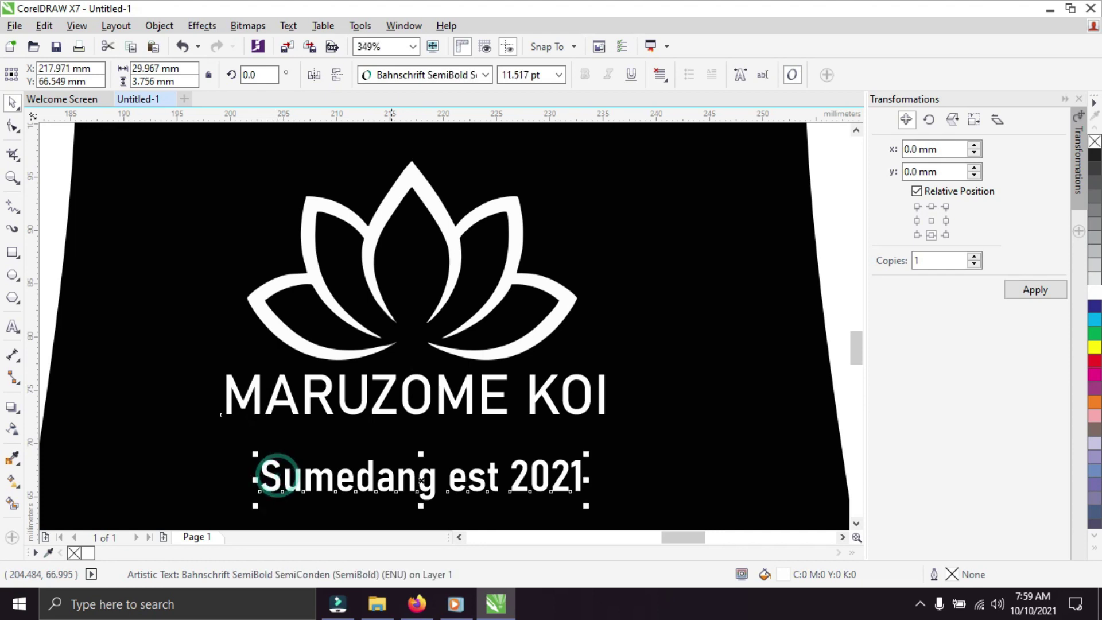
{"action": "left_click", "coordinate": [477, 75]}
{"action": "mouse_move", "coordinate": [501, 101]}
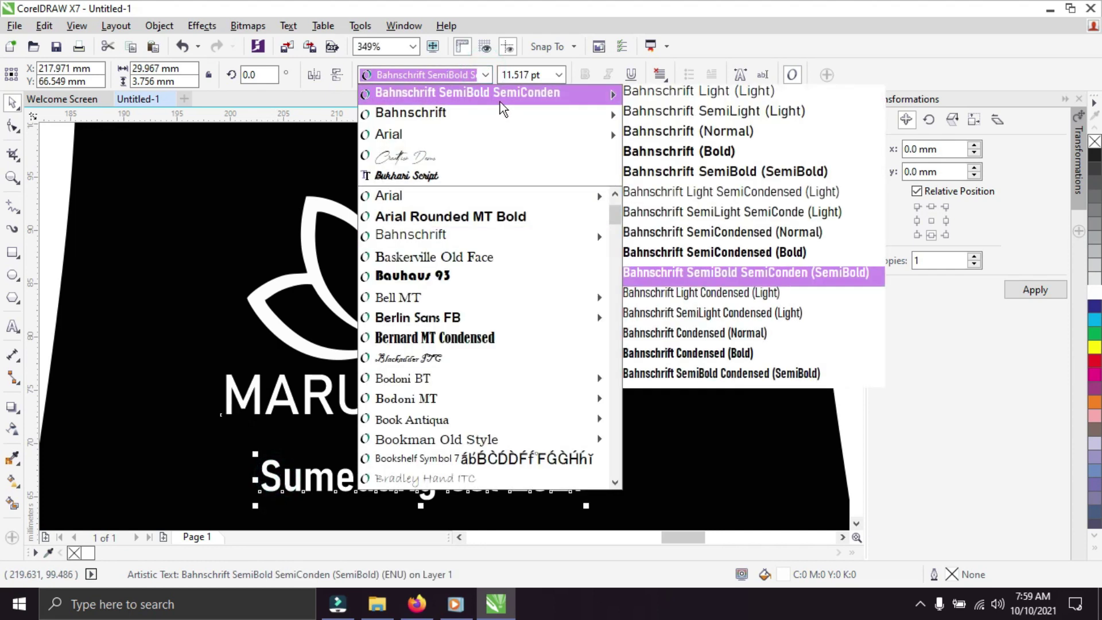
{"action": "left_click", "coordinate": [636, 133]}
{"action": "left_click", "coordinate": [636, 133]}
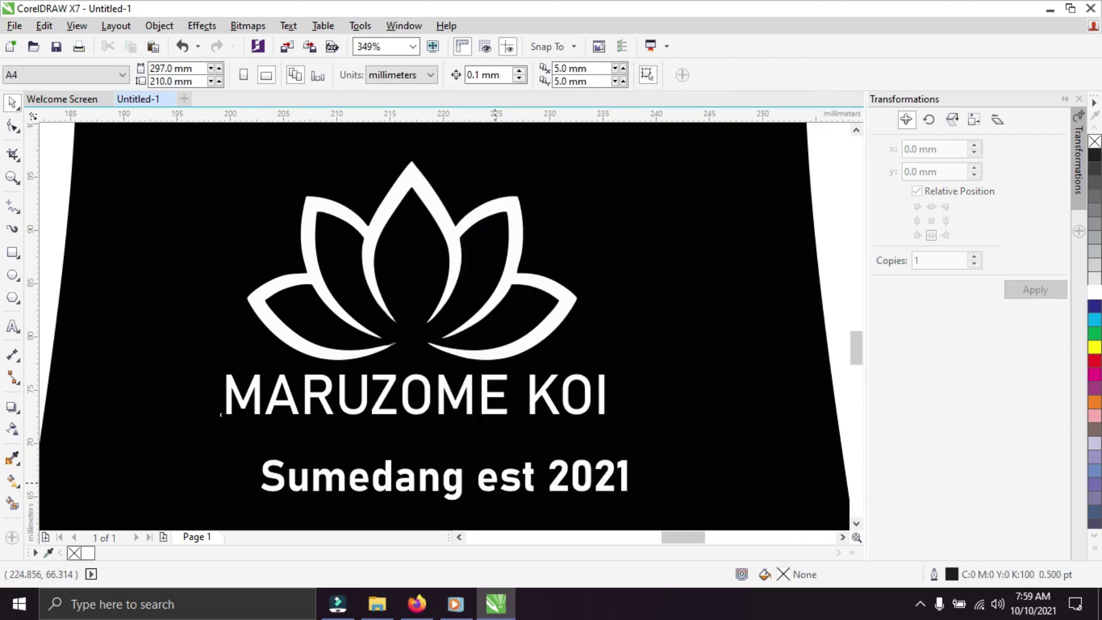
- Capitalise "est" so the text line reads "Sumedang Est 2021"
{"action": "double_click", "coordinate": [492, 480]}
{"action": "key", "text": "BackSpace"}
{"action": "type", "text": "E"}
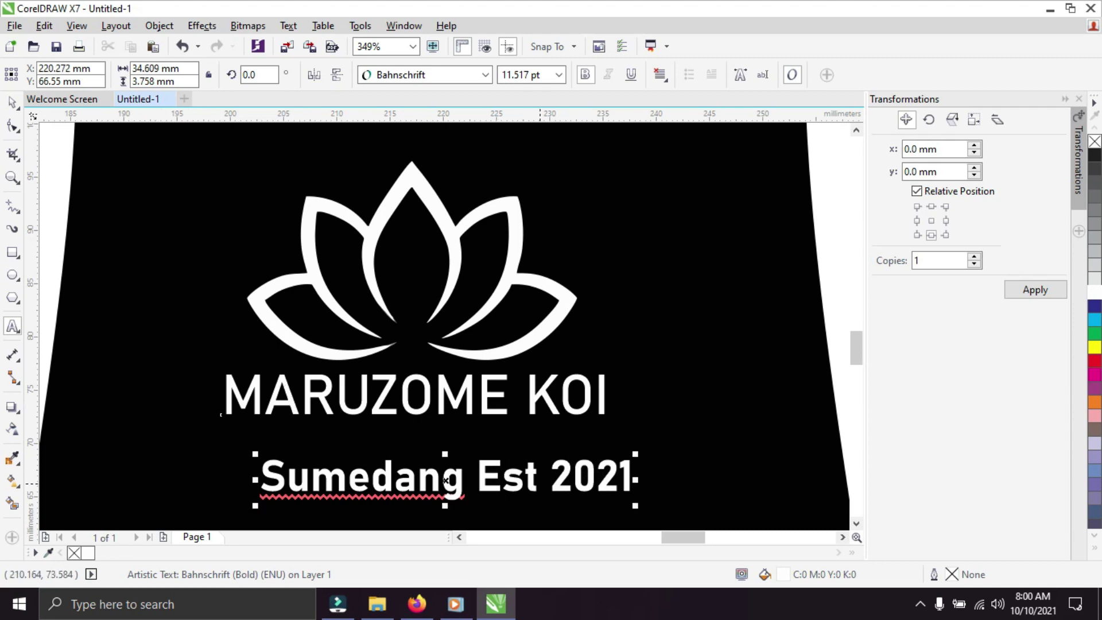
{"action": "key", "text": "ctrl+space"}
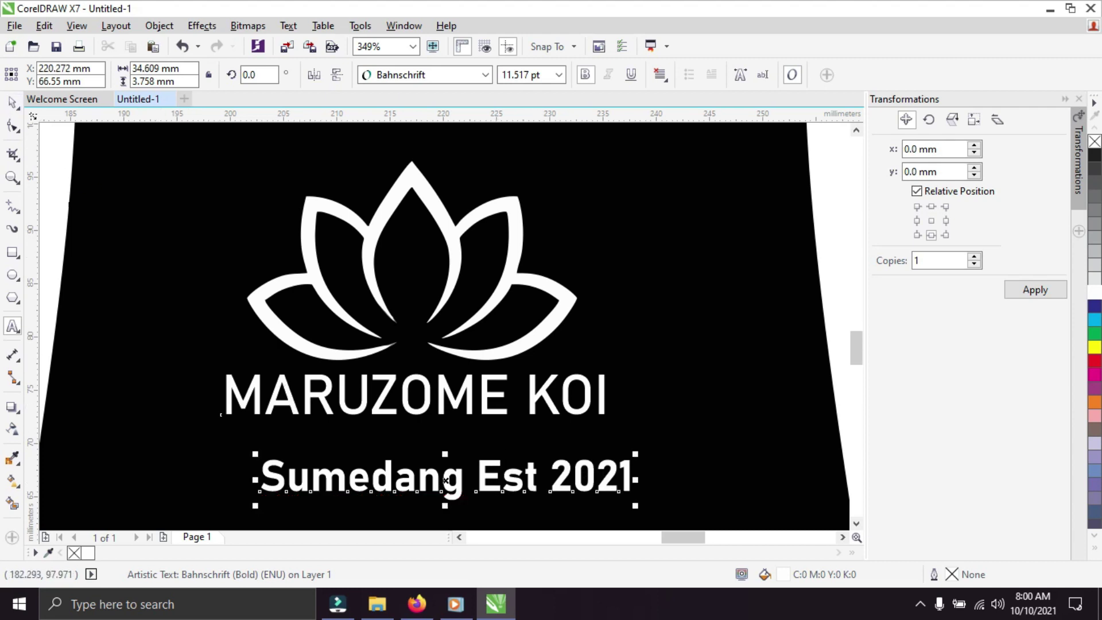
- Move Sumedang Est 2021 directly under MARUZOME KOI and enlarge it to about 36 mm wide to match that line
{"action": "left_click_drag", "start_coordinate": [268, 464], "coordinate": [229, 429]}
{"action": "left_click_drag", "start_coordinate": [596, 470], "coordinate": [610, 472]}
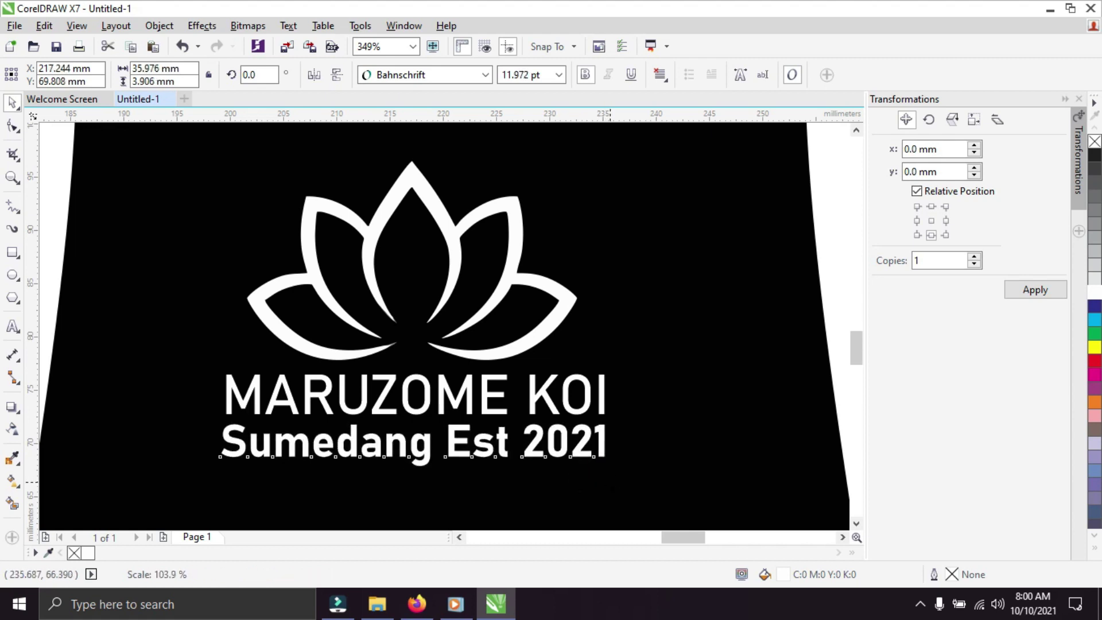
{"action": "key", "text": "Escape"}
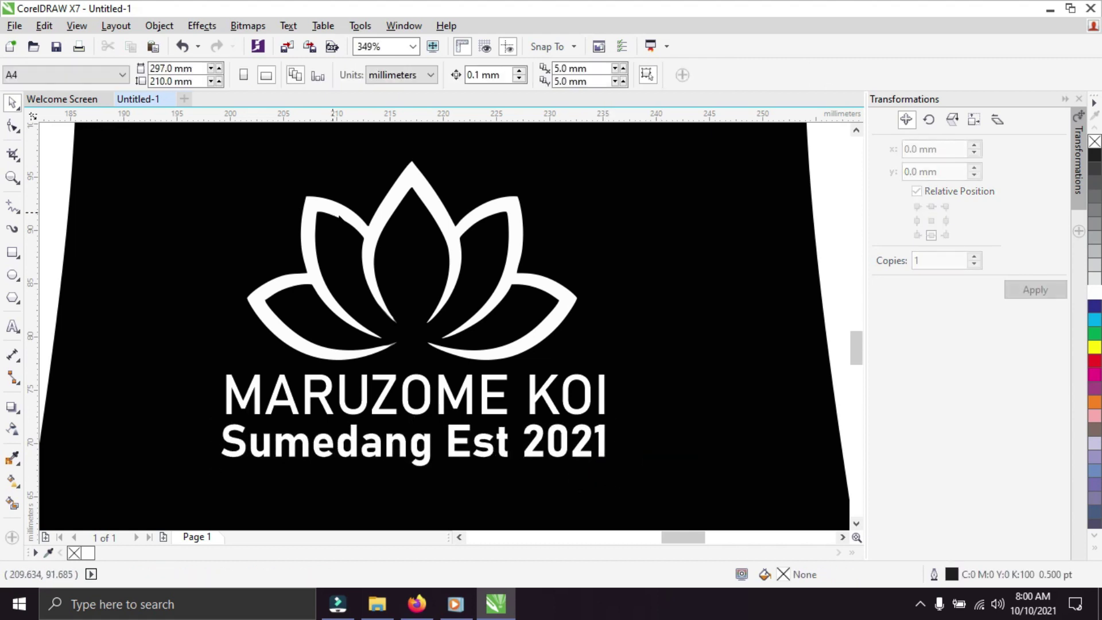
- Group the lotus logo with the MARUZOME KOI and Sumedang Est 2021 text lines
{"action": "left_click", "coordinate": [12, 180]}
{"action": "left_click", "coordinate": [192, 75]}
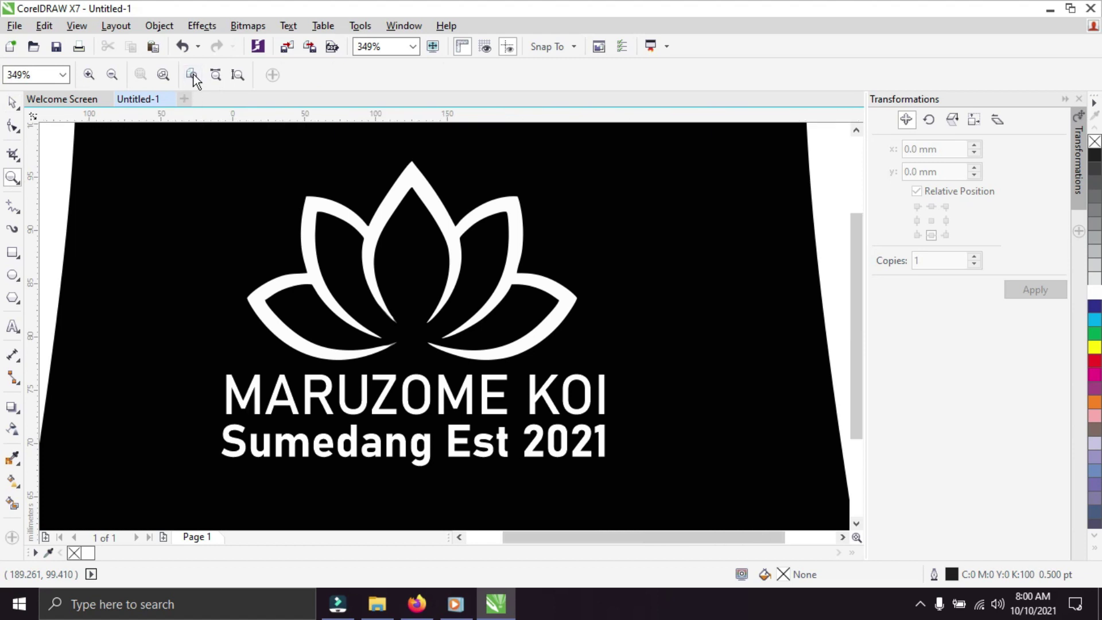
{"action": "left_click_drag", "start_coordinate": [486, 327], "coordinate": [634, 420]}
{"action": "left_click", "coordinate": [22, 105]}
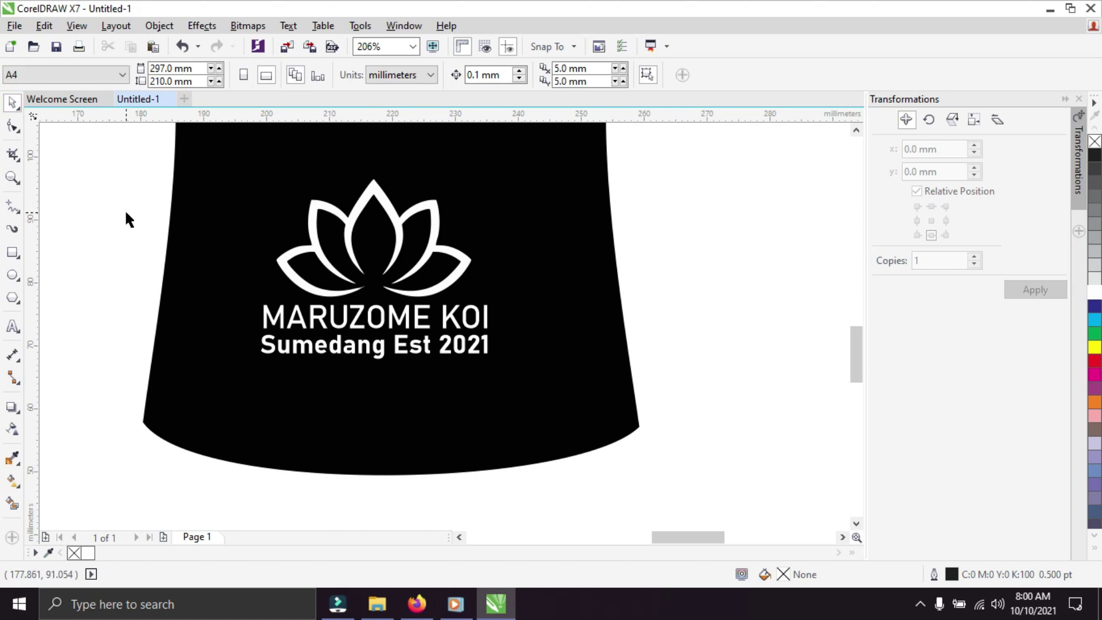
{"action": "left_click_drag", "start_coordinate": [123, 172], "coordinate": [499, 368]}
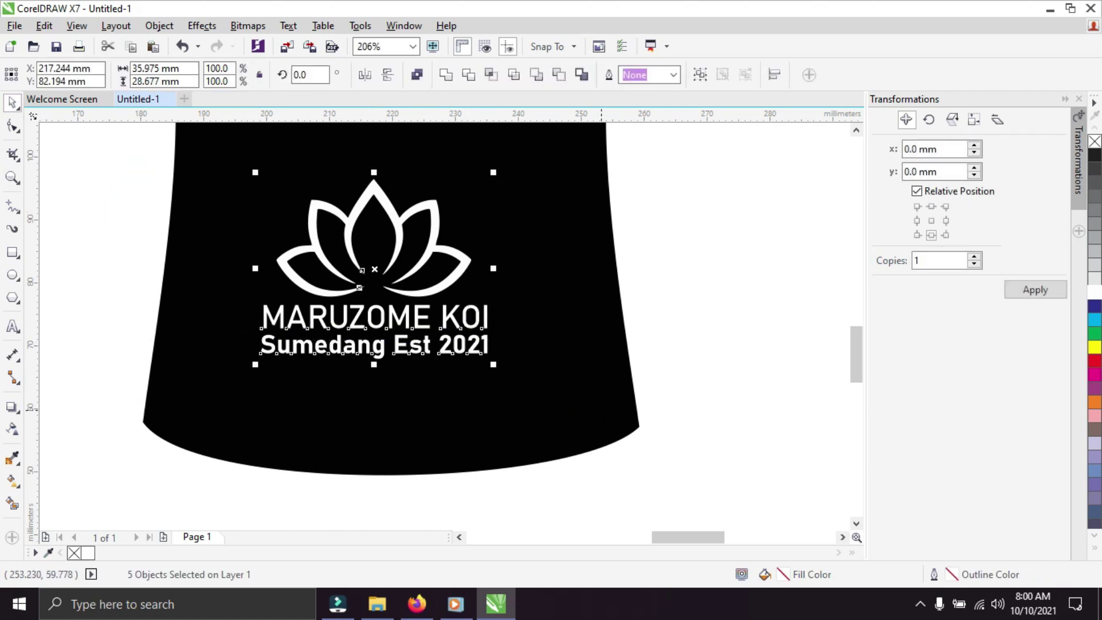
{"action": "key", "text": "ctrl+g"}
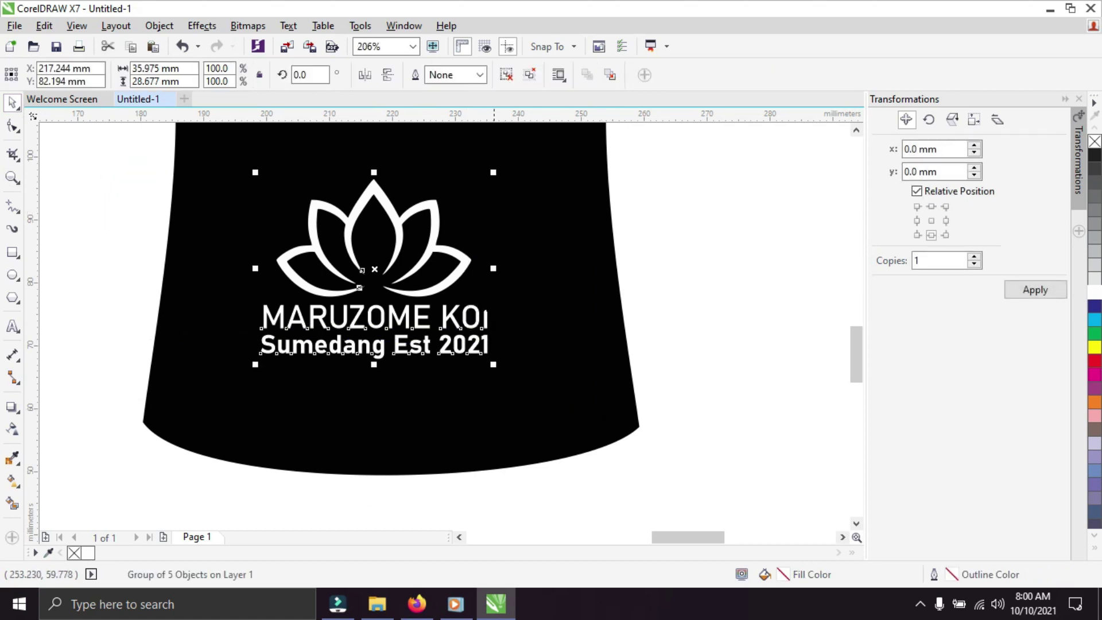
{"action": "right_click", "coordinate": [464, 262]}
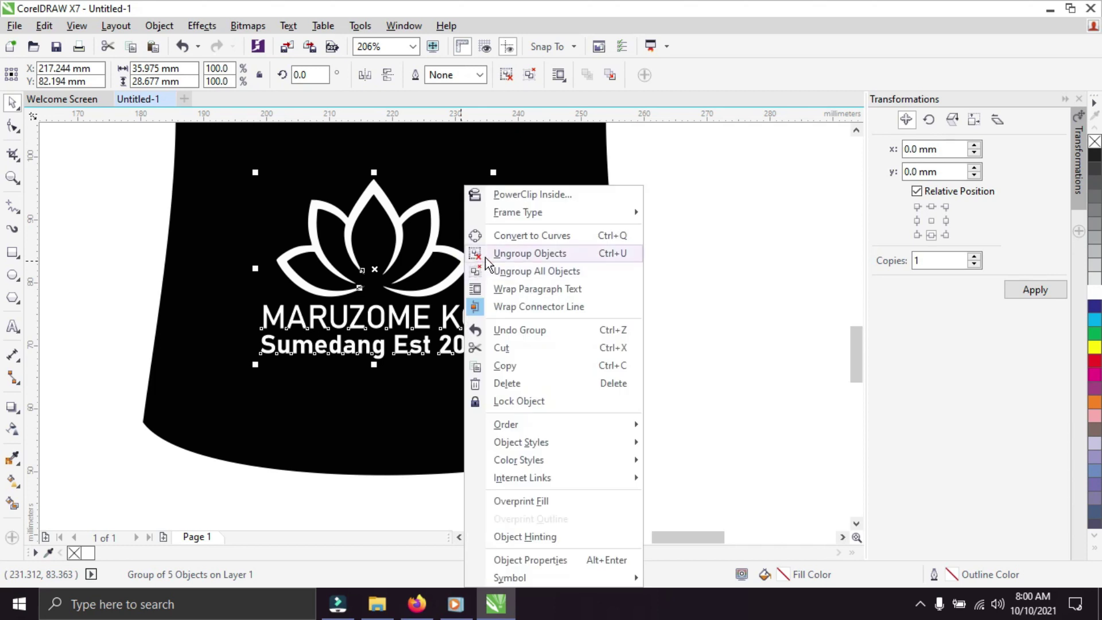
{"action": "left_click", "coordinate": [400, 231]}
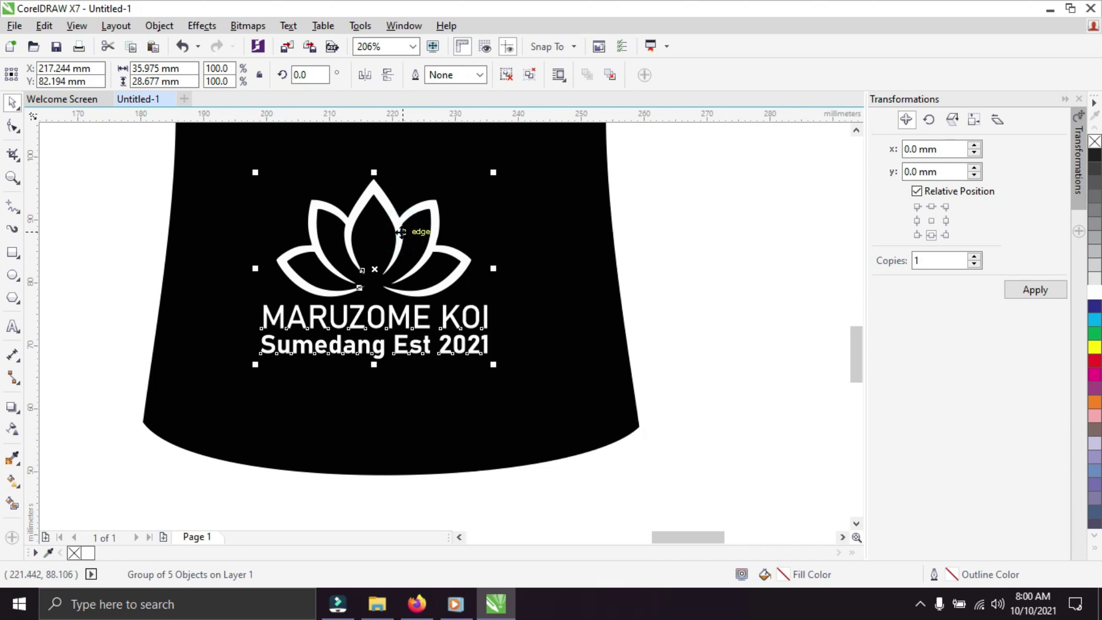
- Move the grouped logo onto the chest of the front shirt and shrink it to about 14.6 mm wide
{"action": "key", "text": "z"}
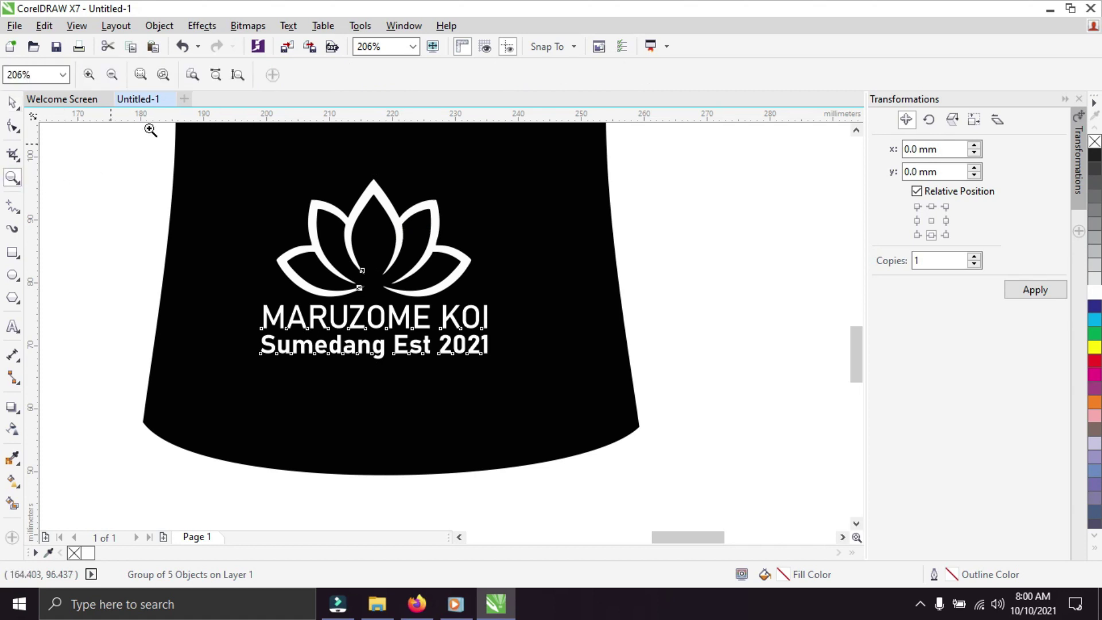
{"action": "left_click", "coordinate": [192, 74]}
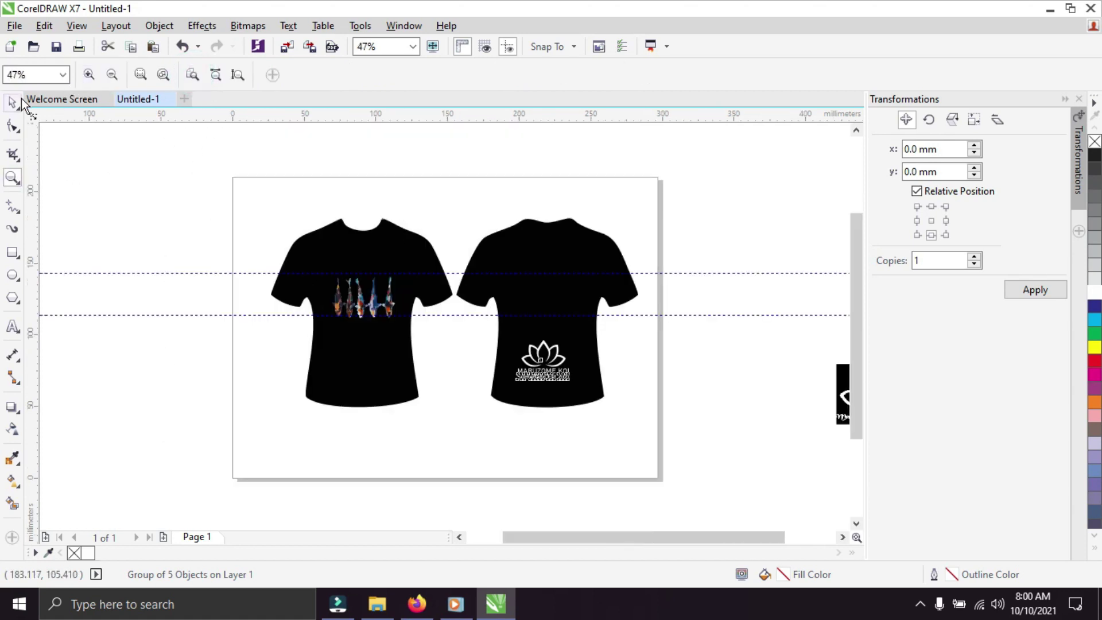
{"action": "left_click", "coordinate": [21, 100]}
{"action": "left_click_drag", "start_coordinate": [539, 360], "coordinate": [390, 269]}
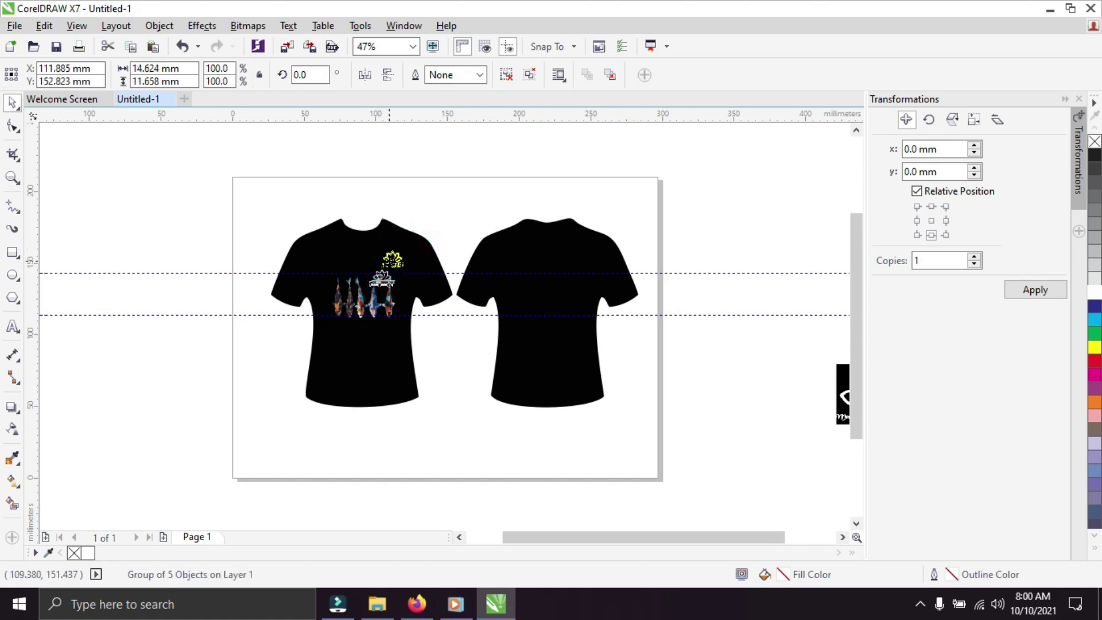
- Shrink the logo group slightly more and place it just above the rightmost koi on the front shirt
{"action": "left_click", "coordinate": [13, 177]}
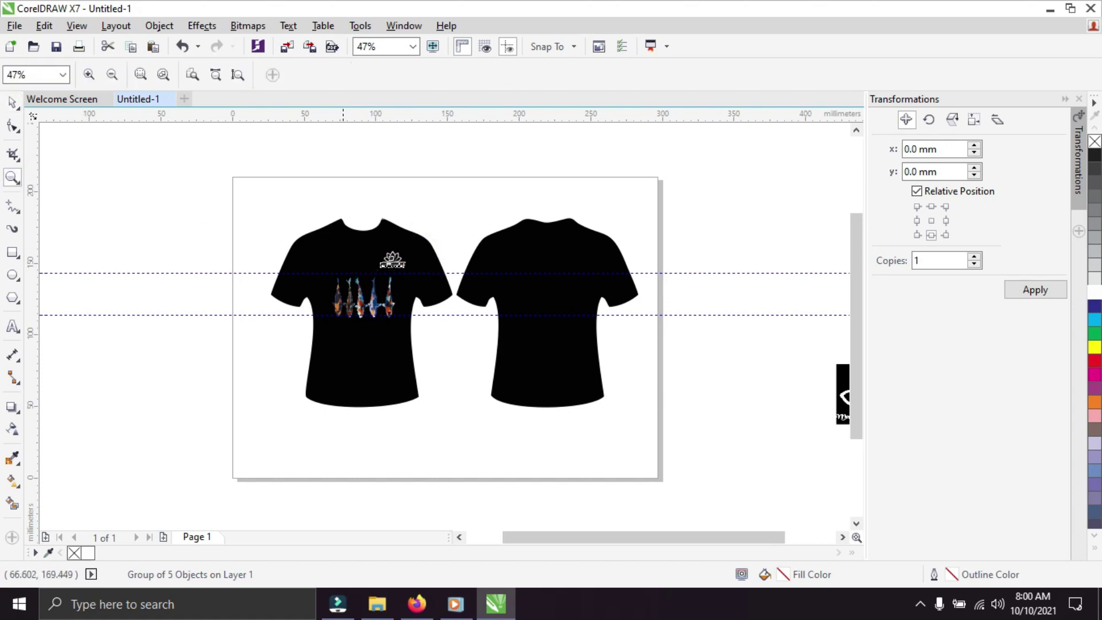
{"action": "left_click_drag", "start_coordinate": [342, 238], "coordinate": [452, 344]}
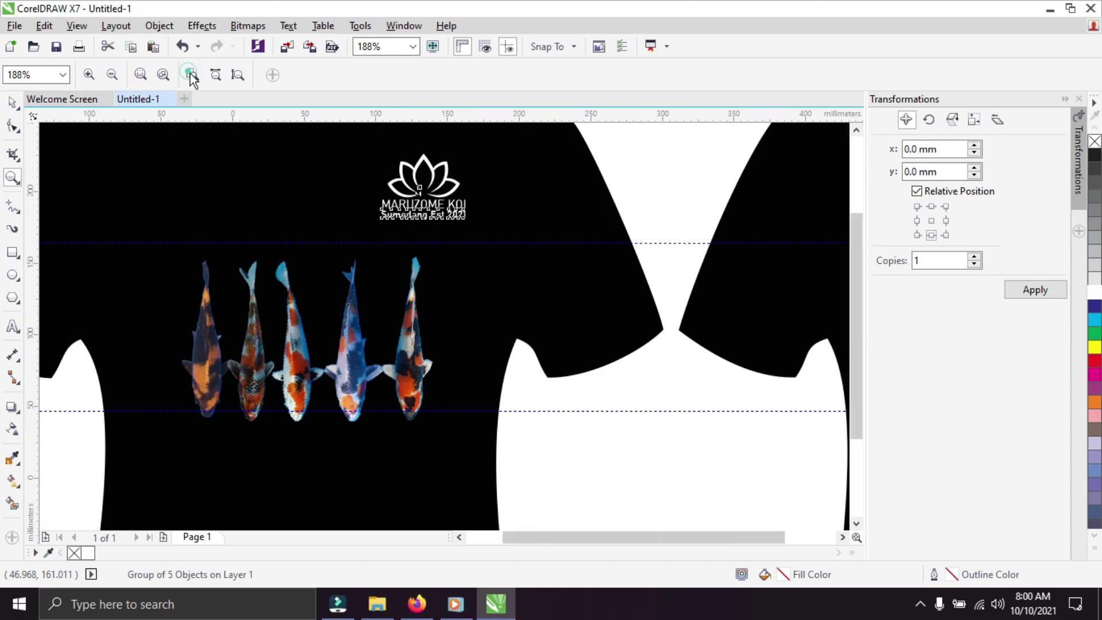
{"action": "left_click", "coordinate": [192, 75]}
{"action": "left_click_drag", "start_coordinate": [285, 220], "coordinate": [455, 350]}
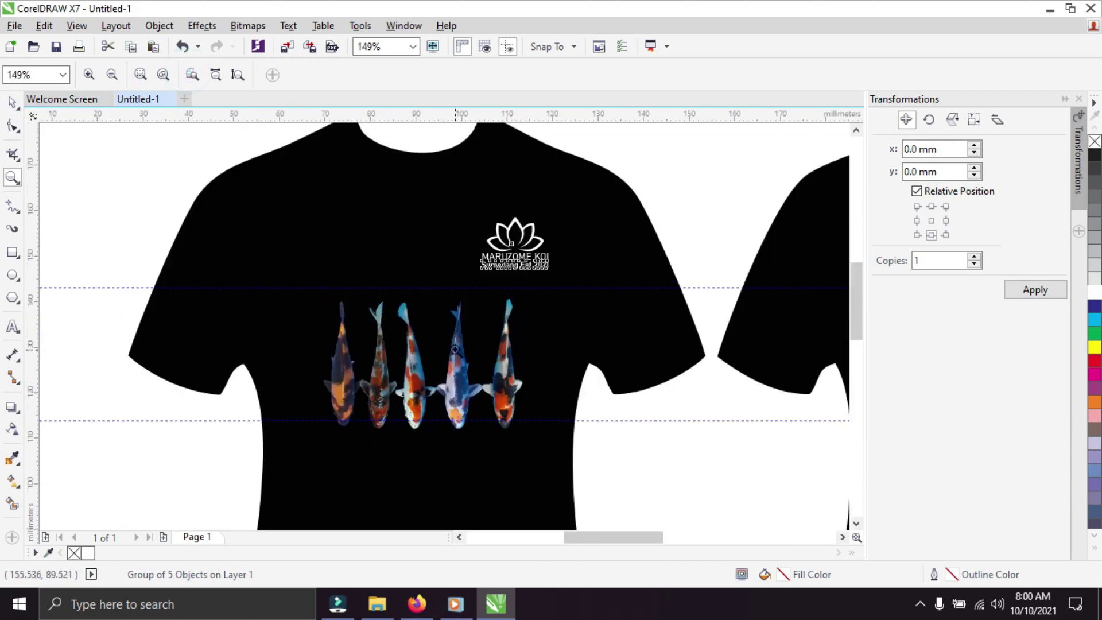
{"action": "left_click", "coordinate": [13, 102]}
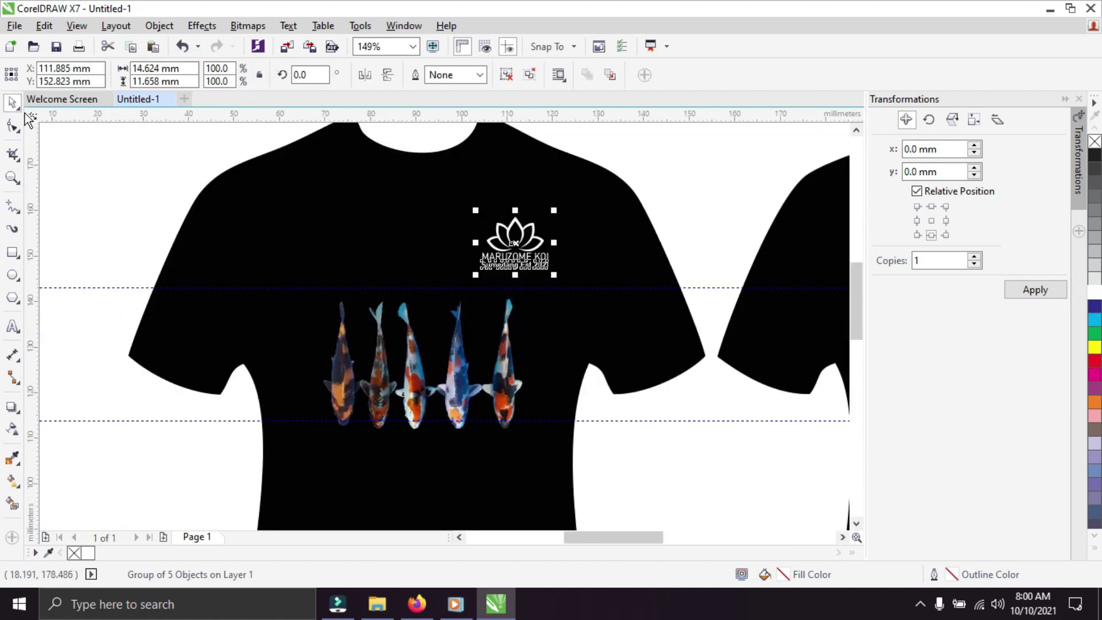
{"action": "left_click", "coordinate": [49, 137]}
{"action": "left_click_drag", "start_coordinate": [499, 237], "coordinate": [482, 259]}
{"action": "left_click_drag", "start_coordinate": [535, 228], "coordinate": [533, 230]}
{"action": "left_click_drag", "start_coordinate": [494, 262], "coordinate": [529, 258]}
{"action": "left_click", "coordinate": [685, 218]}
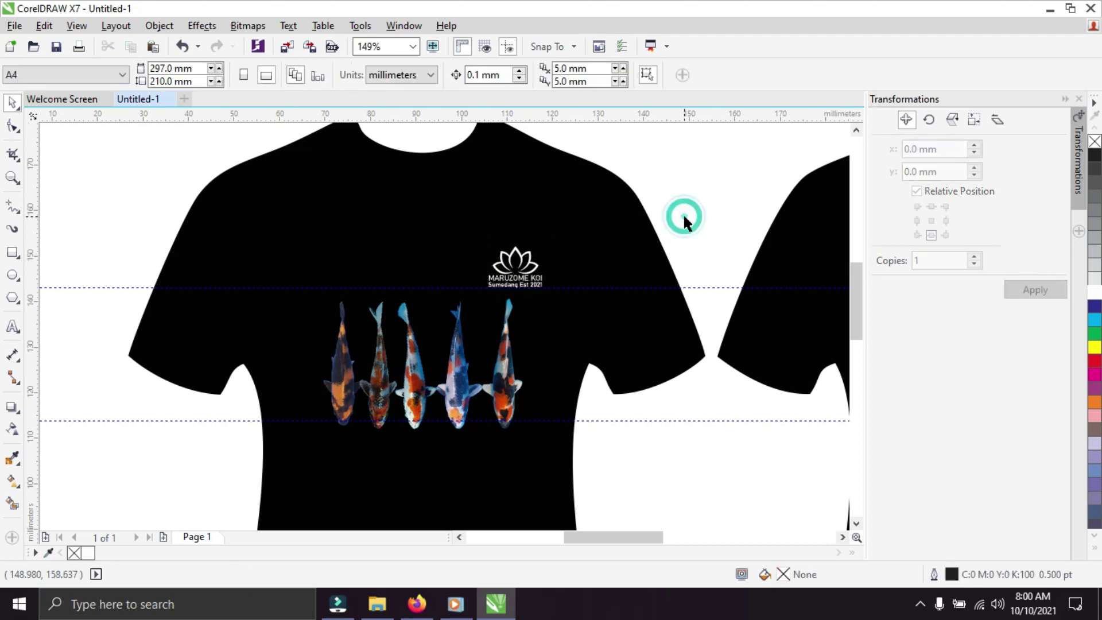
- Delete both horizontal guidelines crossing the shirts
{"action": "left_click", "coordinate": [696, 288]}
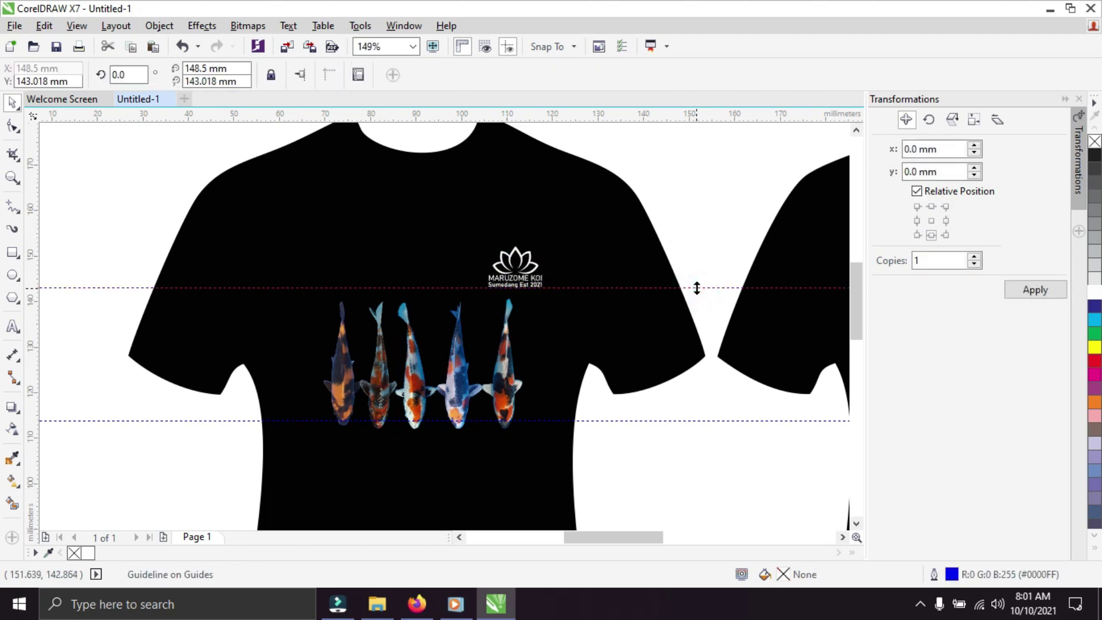
{"action": "key", "text": "Delete"}
{"action": "left_click", "coordinate": [641, 420]}
{"action": "key", "text": "Delete"}
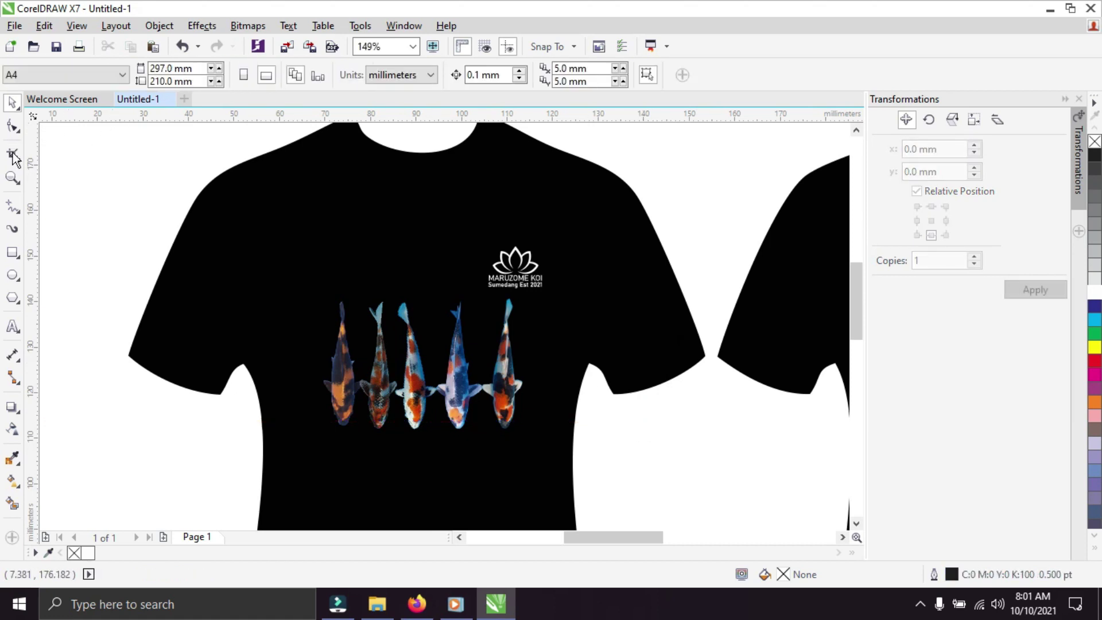
- Unlock the locked group containing the two black T-shirts
{"action": "left_click", "coordinate": [12, 180]}
{"action": "left_click", "coordinate": [191, 73]}
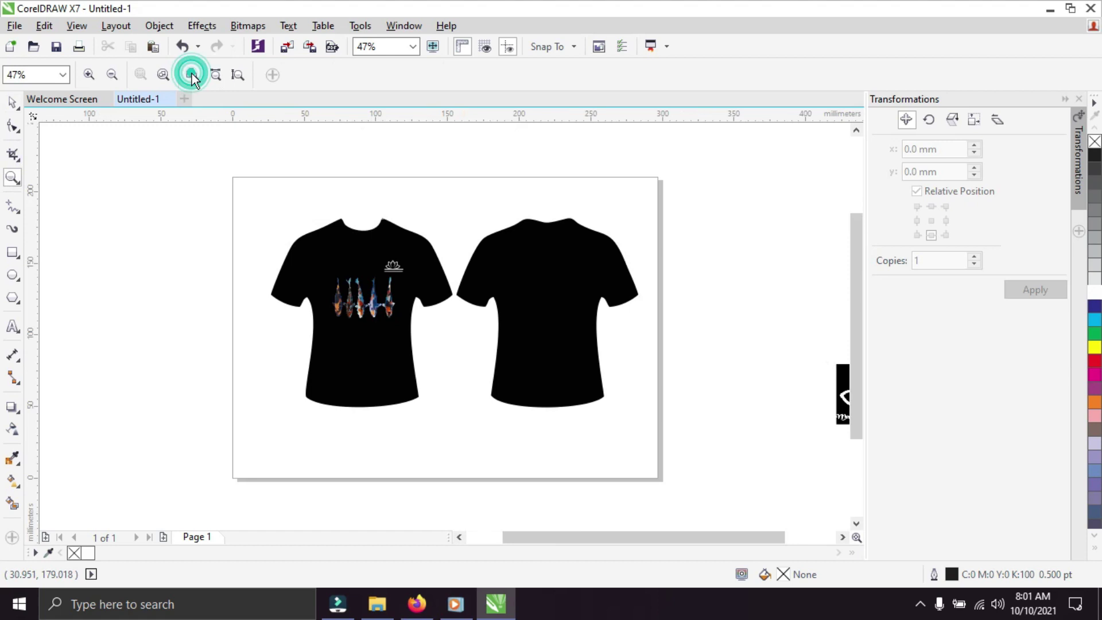
{"action": "left_click", "coordinate": [12, 102]}
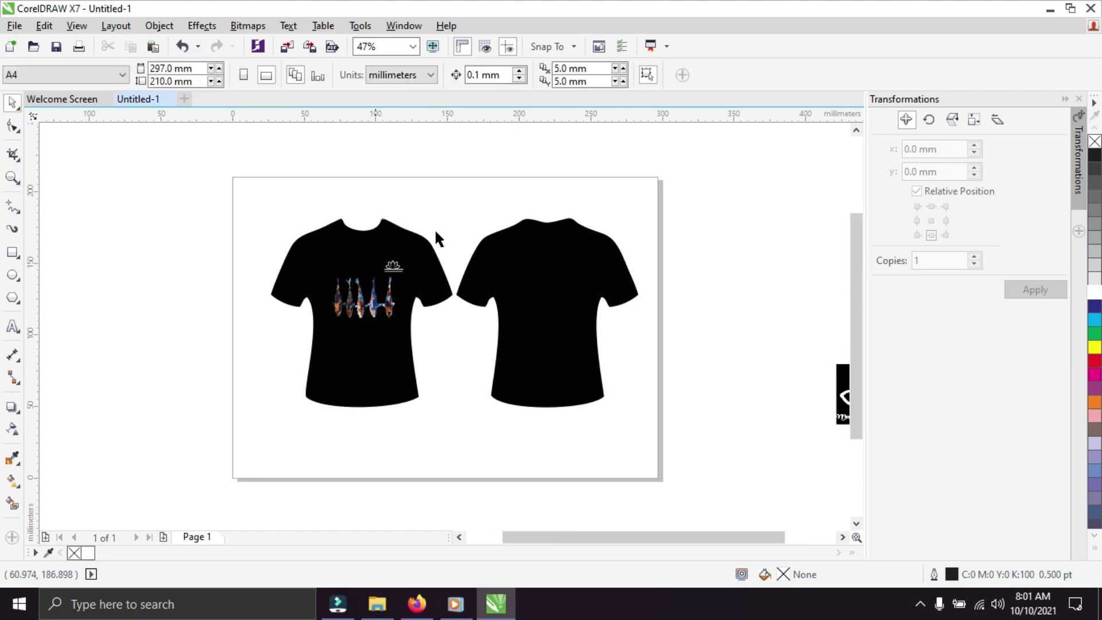
{"action": "left_click", "coordinate": [512, 265]}
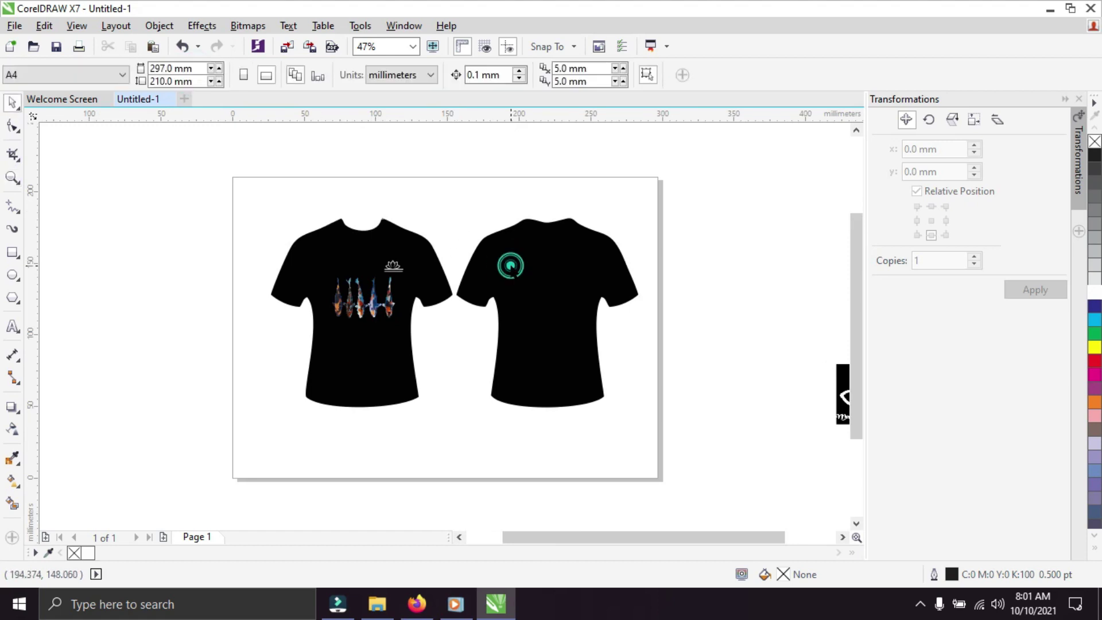
{"action": "right_click", "coordinate": [511, 266]}
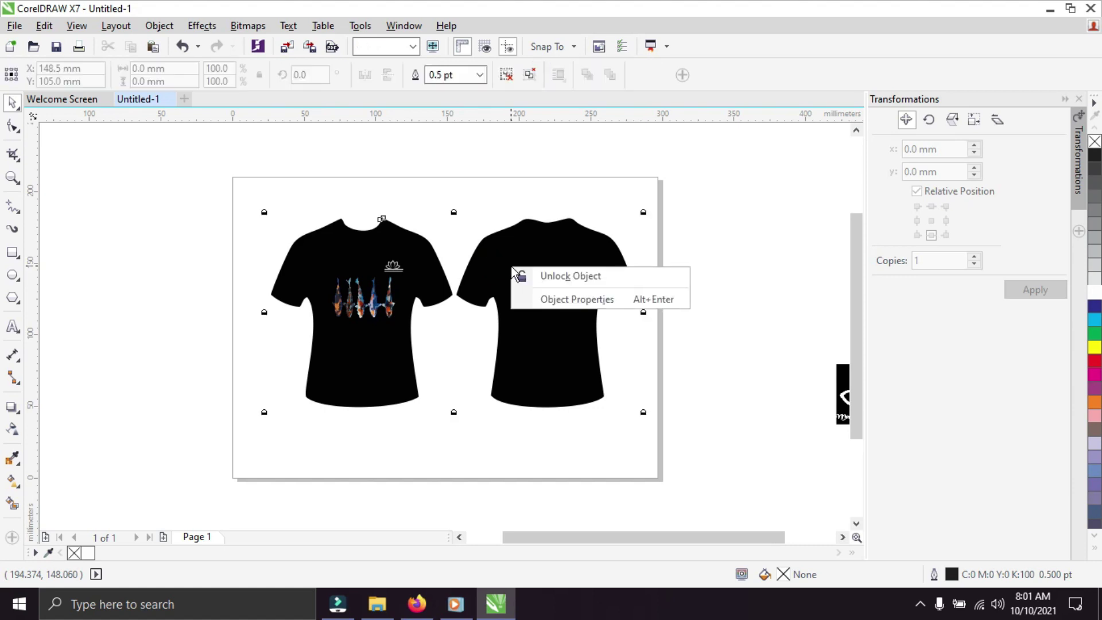
{"action": "left_click", "coordinate": [517, 274]}
- Ungroup the two T-shirts and delete the blank back shirt
{"action": "left_click", "coordinate": [682, 224]}
{"action": "left_click", "coordinate": [590, 250]}
{"action": "left_click", "coordinate": [681, 235]}
{"action": "left_click", "coordinate": [585, 248]}
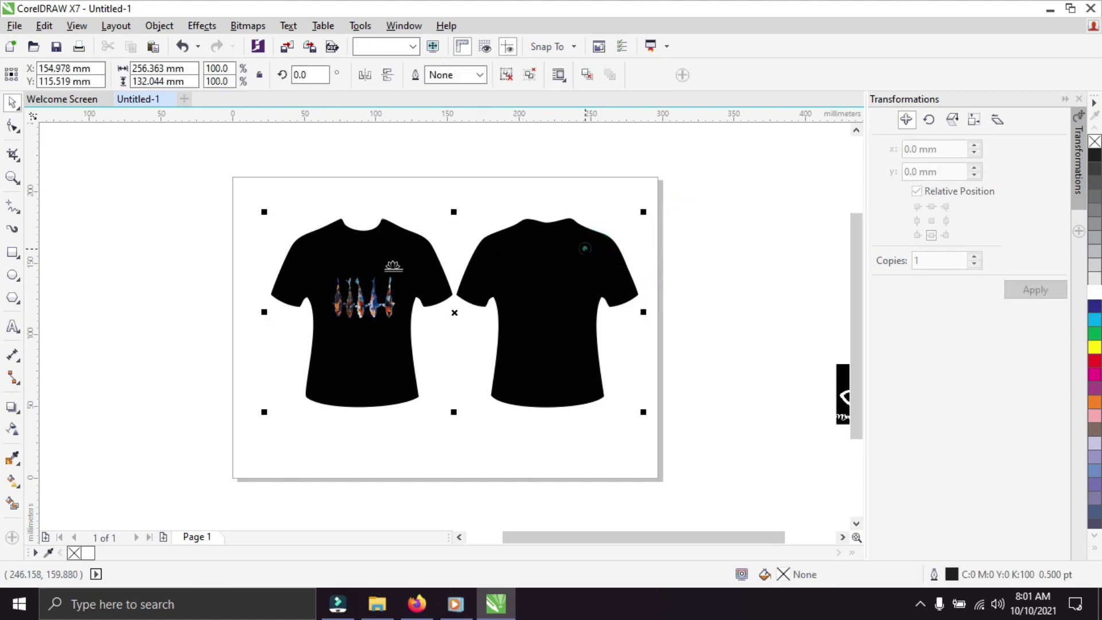
{"action": "right_click", "coordinate": [586, 248]}
{"action": "left_click", "coordinate": [645, 271]}
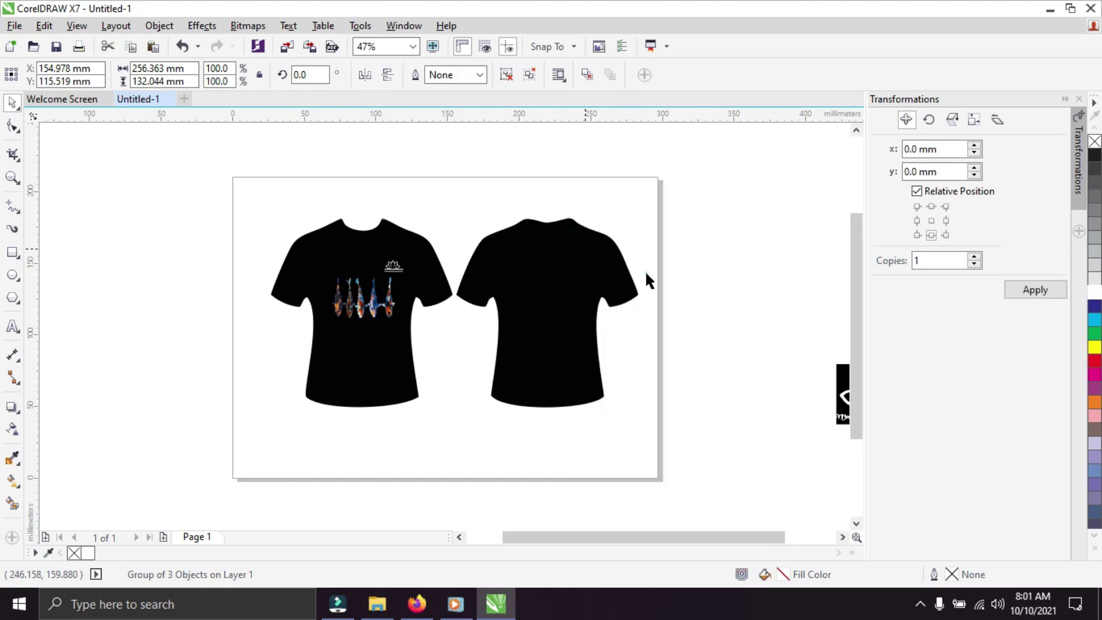
{"action": "left_click", "coordinate": [707, 264]}
{"action": "left_click", "coordinate": [575, 284]}
{"action": "key", "text": "Delete"}
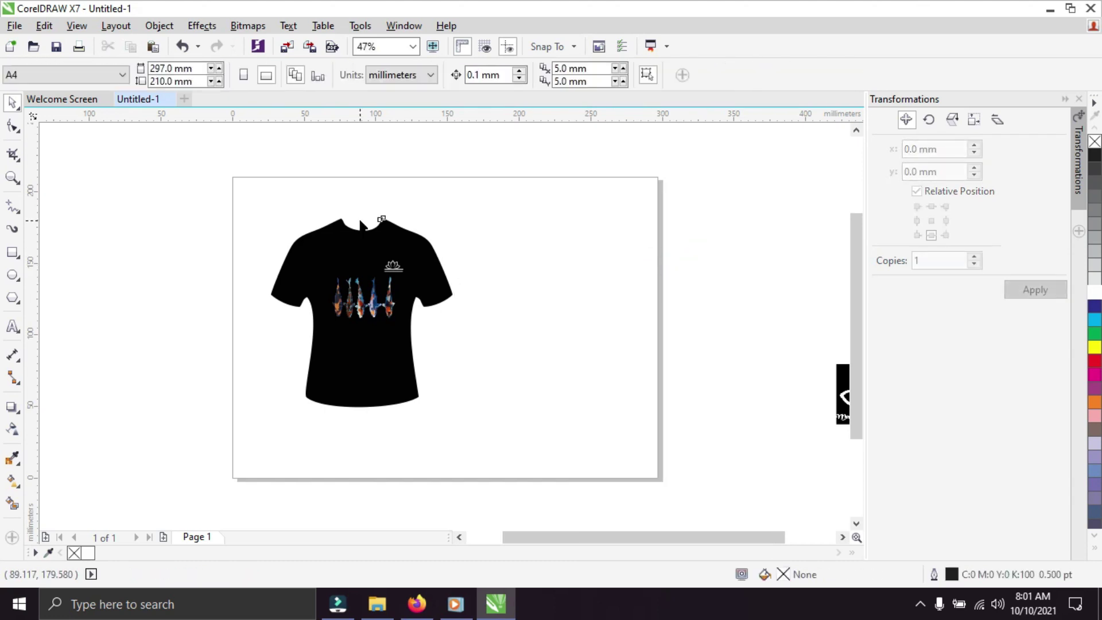
- Switch the A4 page to portrait orientation, 210 by 297 mm
{"action": "left_click", "coordinate": [278, 191]}
{"action": "left_click", "coordinate": [434, 178]}
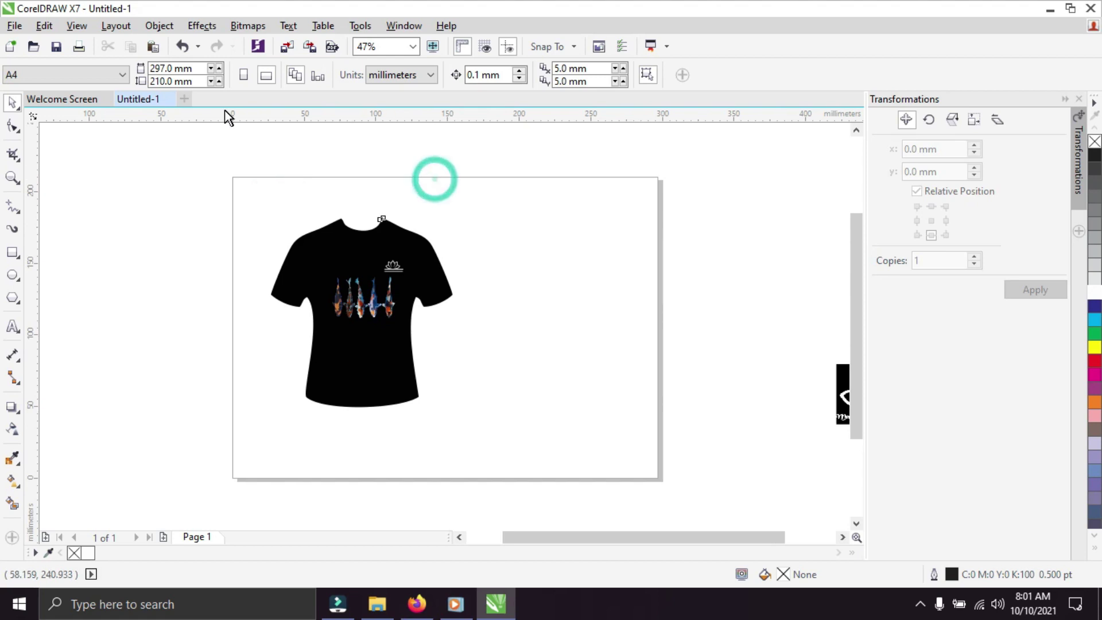
{"action": "left_click", "coordinate": [247, 77]}
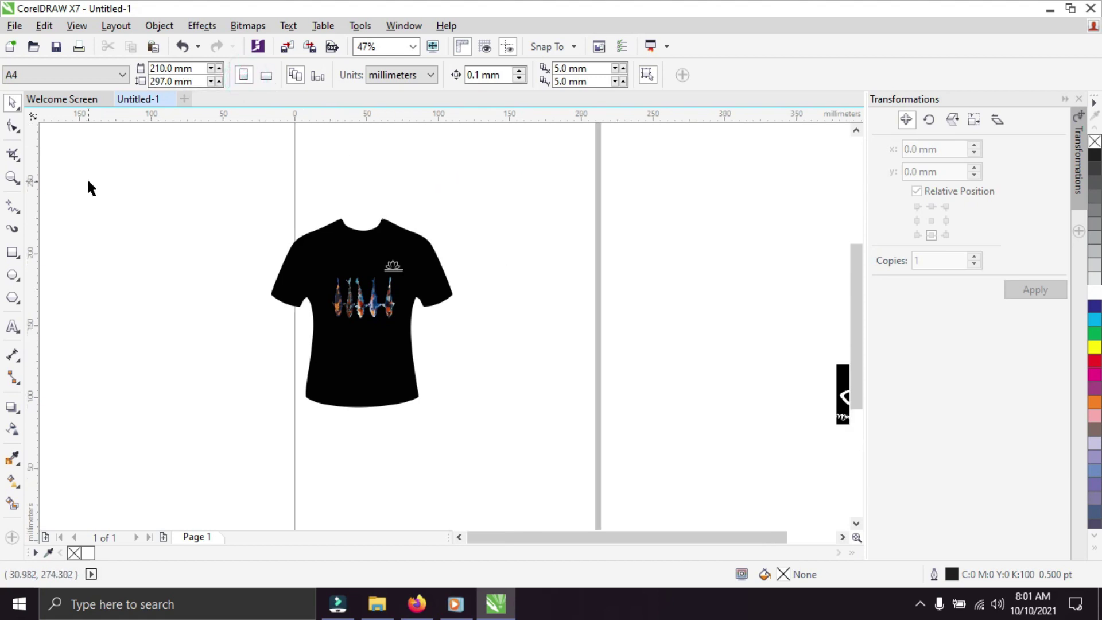
{"action": "left_click", "coordinate": [12, 180]}
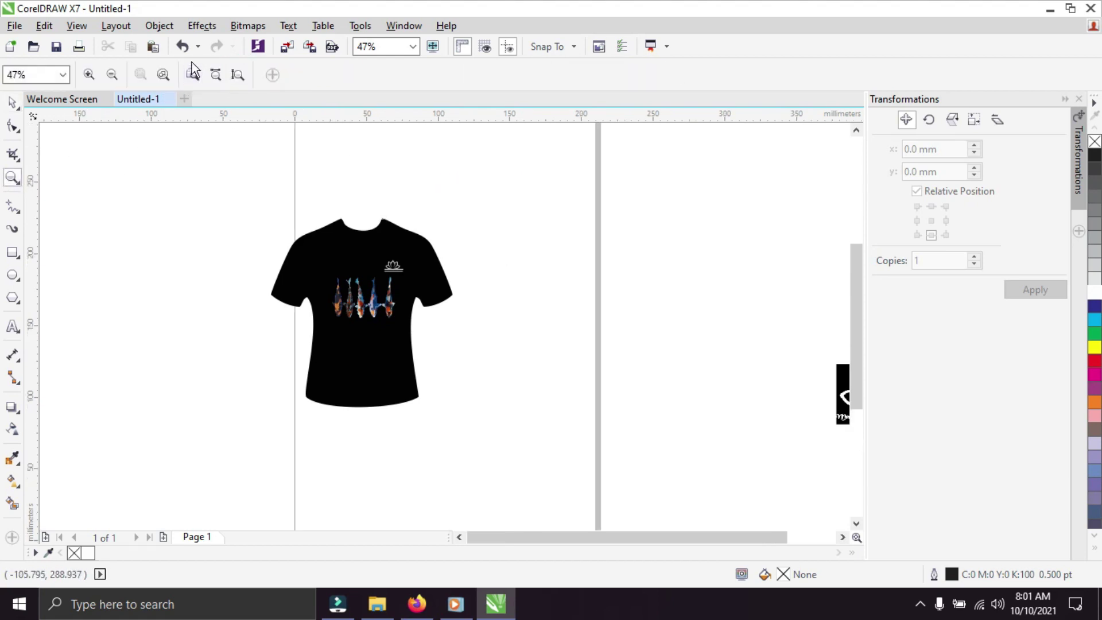
- Move the T-shirt design onto the page and enlarge it to about 205 by 214 mm so it spans the page width
{"action": "left_click", "coordinate": [194, 72]}
{"action": "left_click", "coordinate": [12, 103]}
{"action": "left_click", "coordinate": [82, 165]}
{"action": "left_click_drag", "start_coordinate": [273, 222], "coordinate": [514, 445]}
{"action": "left_click_drag", "start_coordinate": [404, 362], "coordinate": [445, 266]}
{"action": "left_click_drag", "start_coordinate": [476, 322], "coordinate": [580, 416]}
{"action": "left_click", "coordinate": [624, 361]}
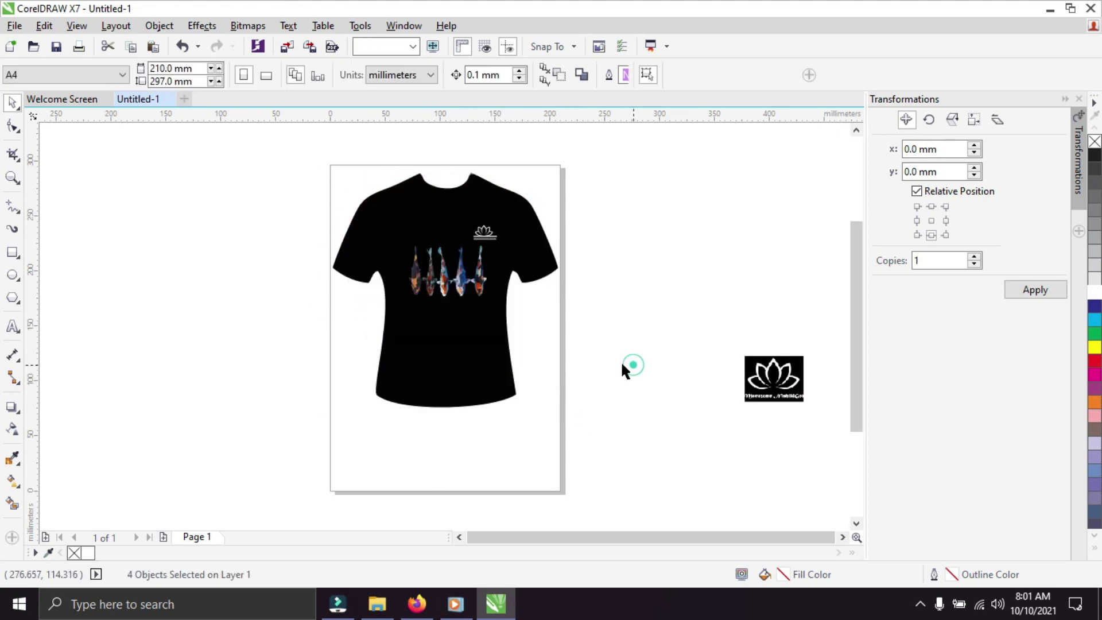
- Select the whole T-shirt design and move it down to the vertical middle of the page
{"action": "left_click_drag", "start_coordinate": [291, 141], "coordinate": [595, 446]}
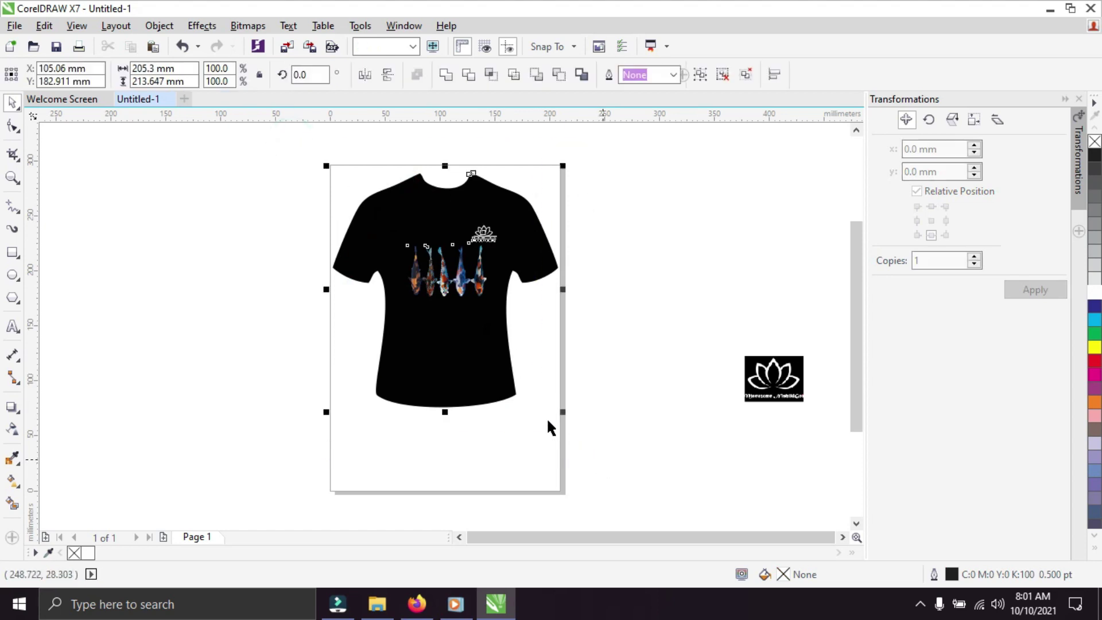
{"action": "left_click_drag", "start_coordinate": [474, 153], "coordinate": [471, 202]}
{"action": "left_click_drag", "start_coordinate": [483, 395], "coordinate": [485, 396]}
{"action": "left_click", "coordinate": [633, 350]}
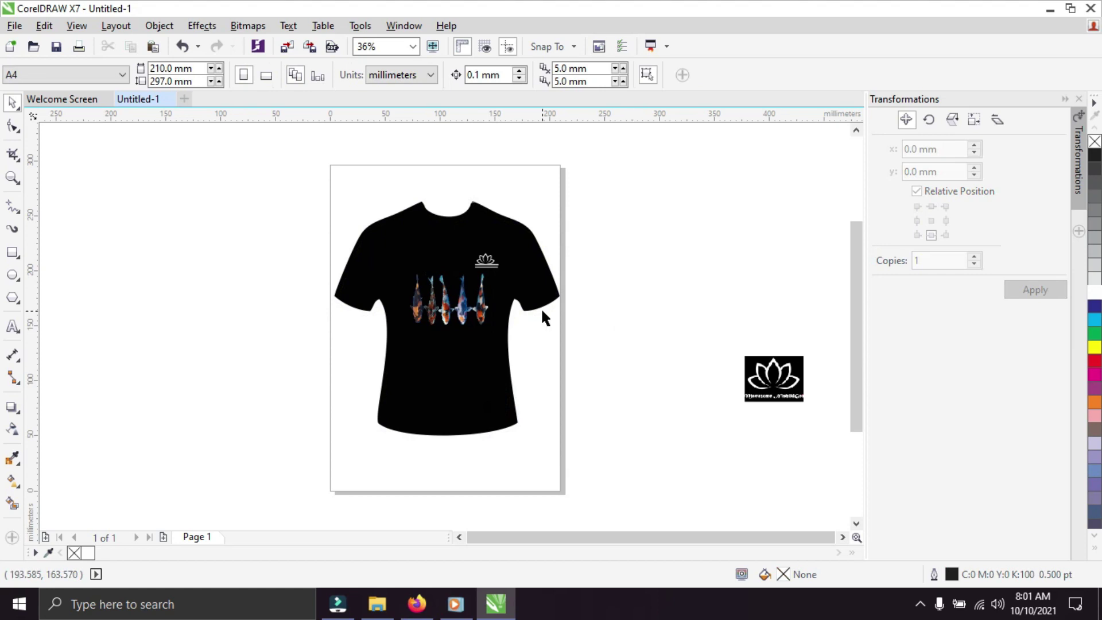
- Shift only the black shirt shape slightly left behind the koi and logo
{"action": "left_click", "coordinate": [384, 329]}
{"action": "left_click_drag", "start_coordinate": [441, 318], "coordinate": [446, 319]}
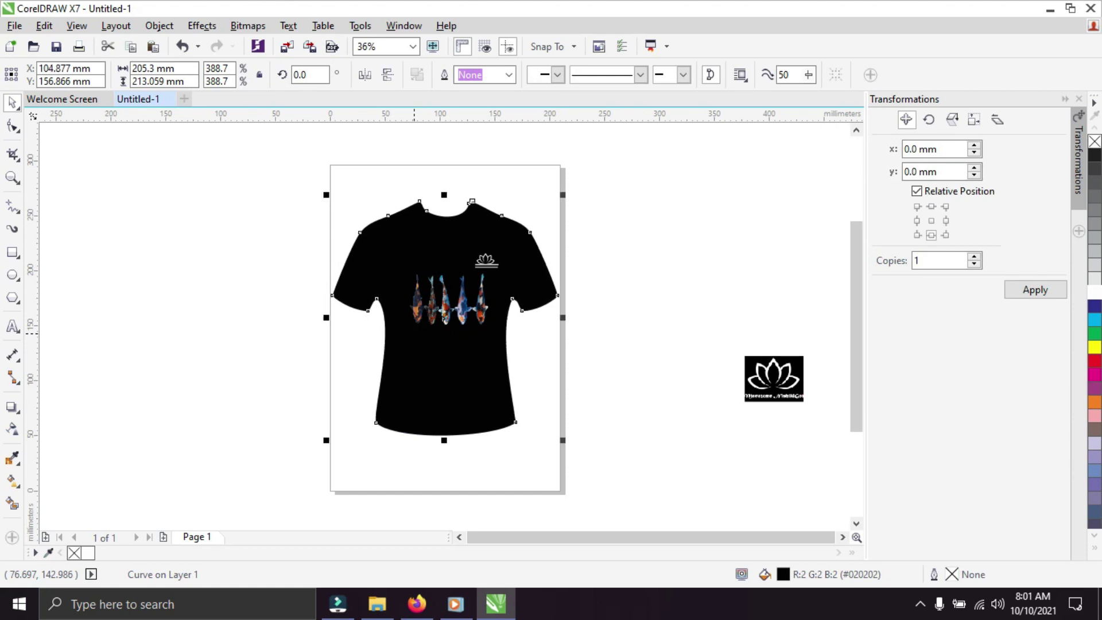
{"action": "left_click", "coordinate": [725, 229]}
{"action": "left_click", "coordinate": [13, 253]}
{"action": "left_click", "coordinate": [327, 166]}
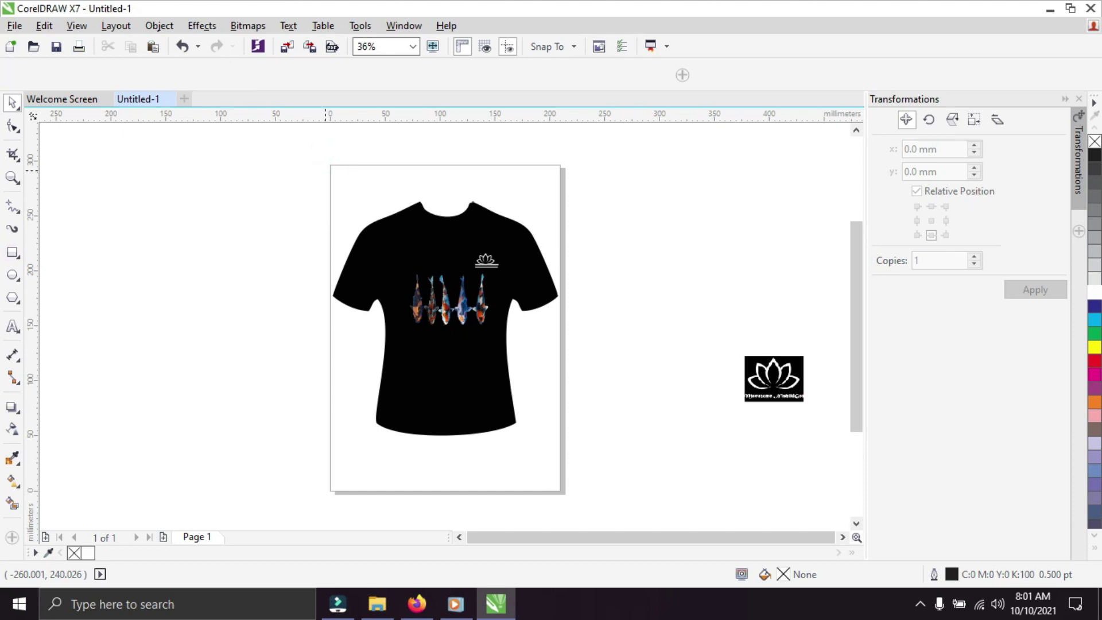
{"action": "left_click_drag", "start_coordinate": [329, 165], "coordinate": [486, 350]}
{"action": "key", "text": "ctrl+z"}
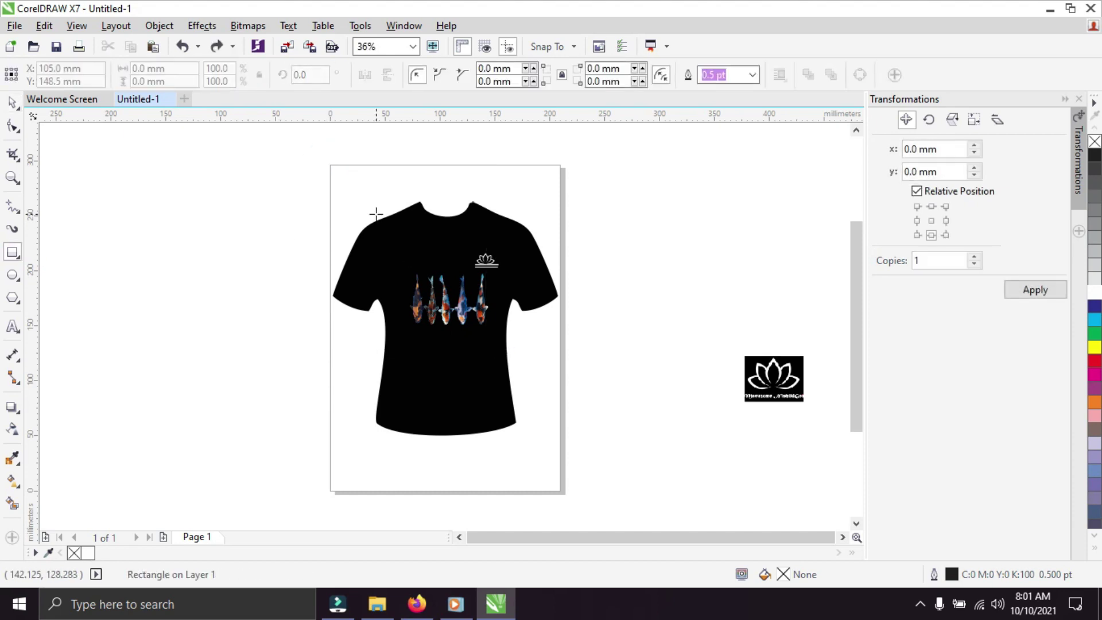
- Draw a rectangle about 253 mm wide around the T-shirt and lower its upper edge for a height of about 262 mm
{"action": "mouse_move", "coordinate": [308, 152]}
{"action": "left_mouse_down"}
{"action": "mouse_move", "coordinate": [556, 362]}
{"action": "mouse_move", "coordinate": [586, 485]}
{"action": "mouse_move", "coordinate": [586, 458]}
{"action": "left_mouse_up"}
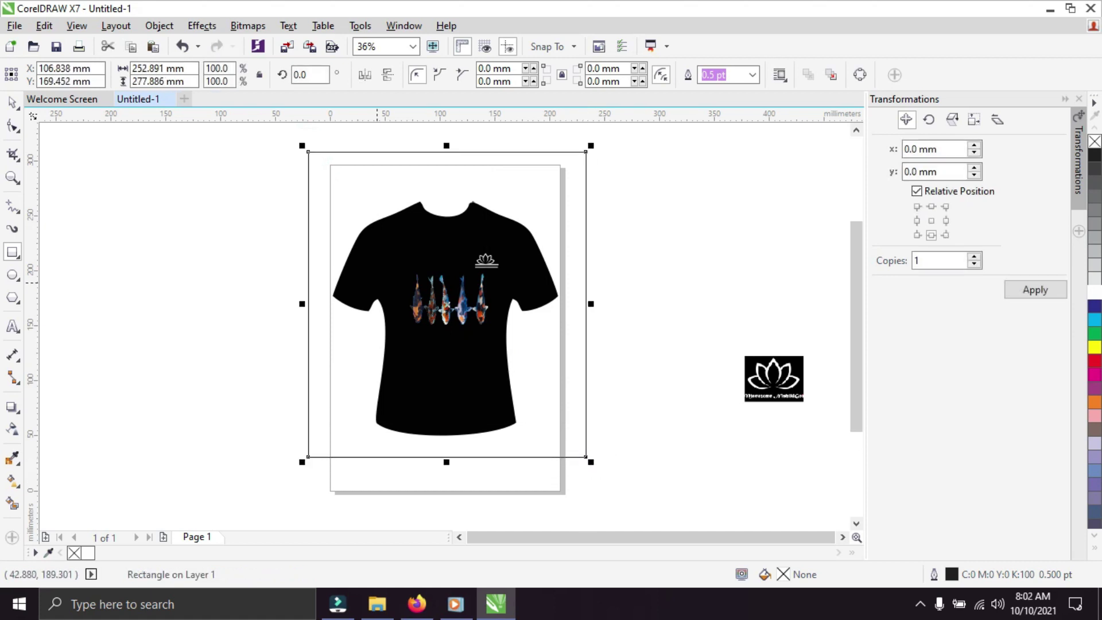
{"action": "left_click", "coordinate": [12, 102]}
{"action": "left_click_drag", "start_coordinate": [447, 146], "coordinate": [447, 169]}
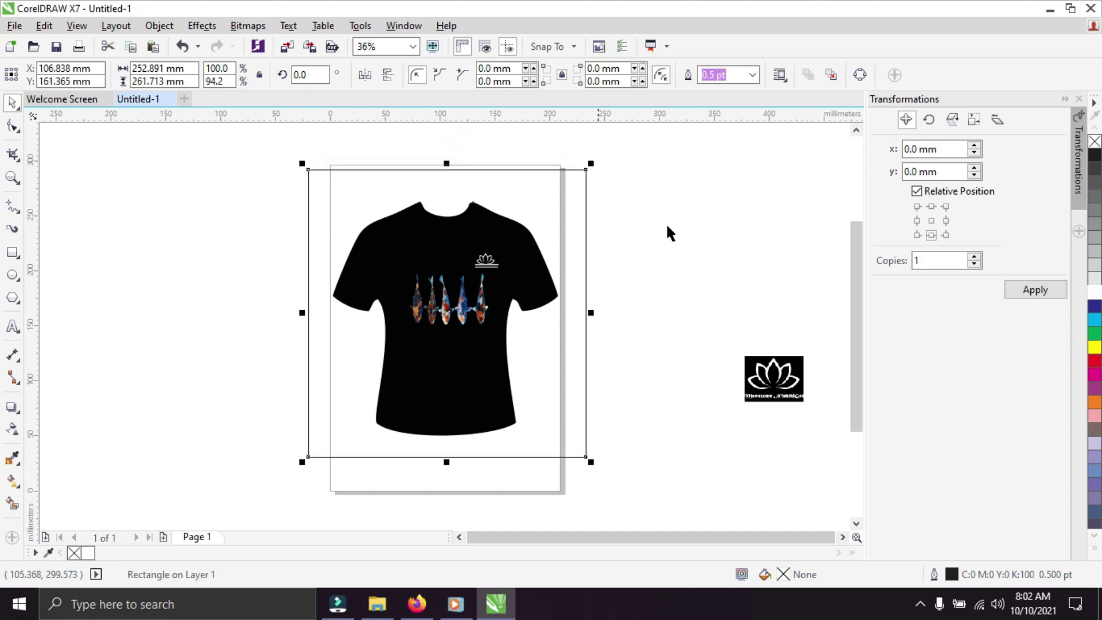
- Delete the leftover black lotus logo image beside the page
{"action": "left_click", "coordinate": [708, 236]}
{"action": "left_click_drag", "start_coordinate": [684, 322], "coordinate": [832, 467]}
{"action": "key", "text": "Delete"}
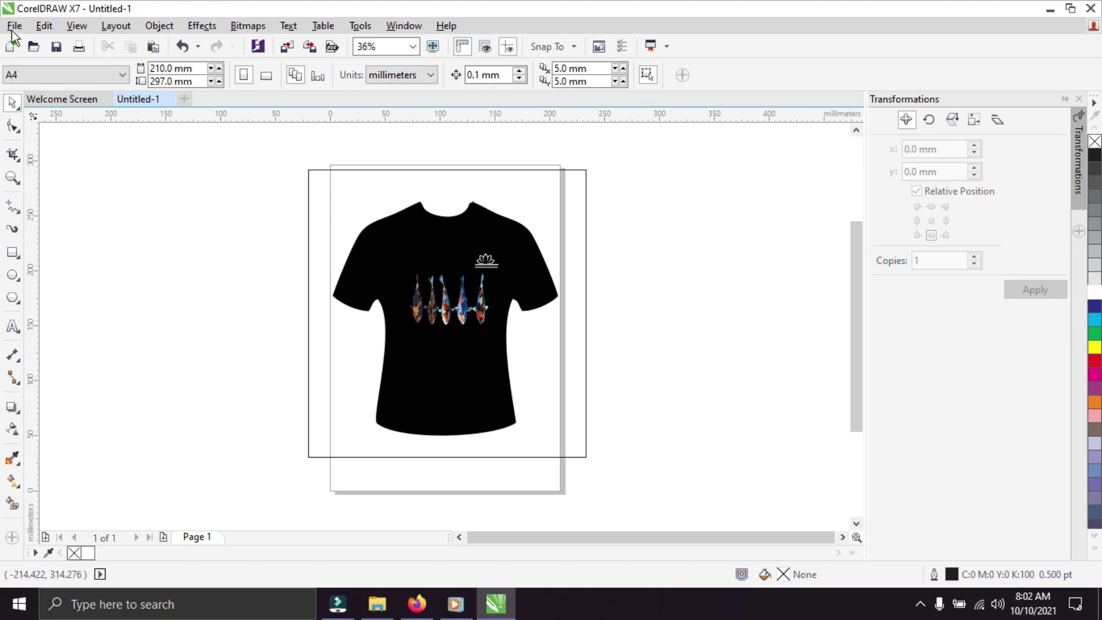
- Export the design as a JPEG named Kaos Koi into the client's folder in Pictures, in 32-bit CMYK at 80% quality
{"action": "left_click", "coordinate": [17, 27]}
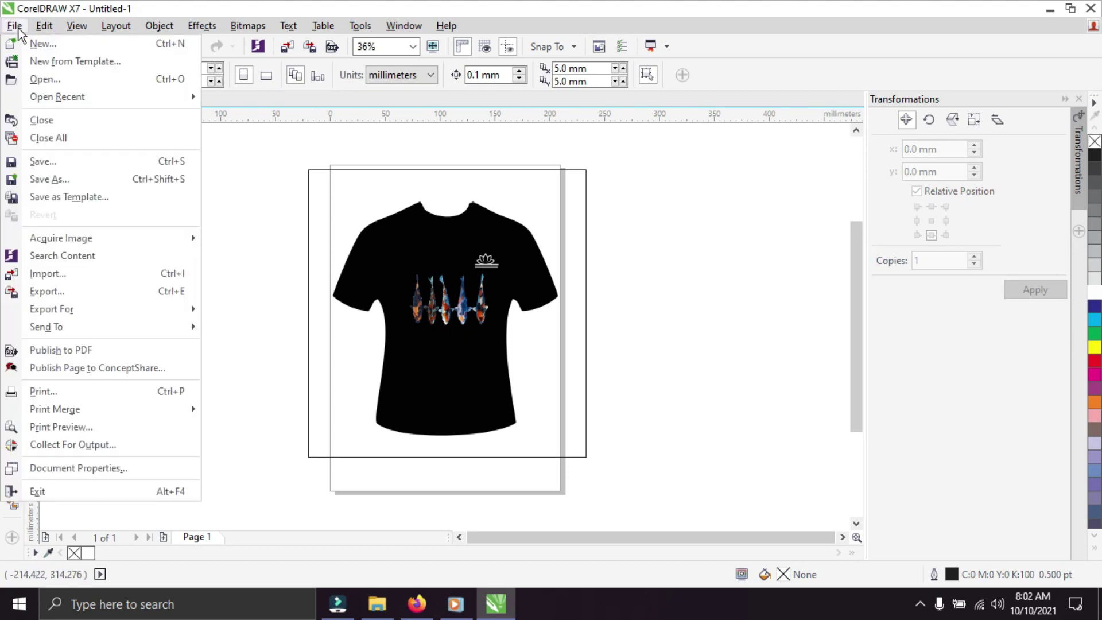
{"action": "left_click", "coordinate": [84, 292]}
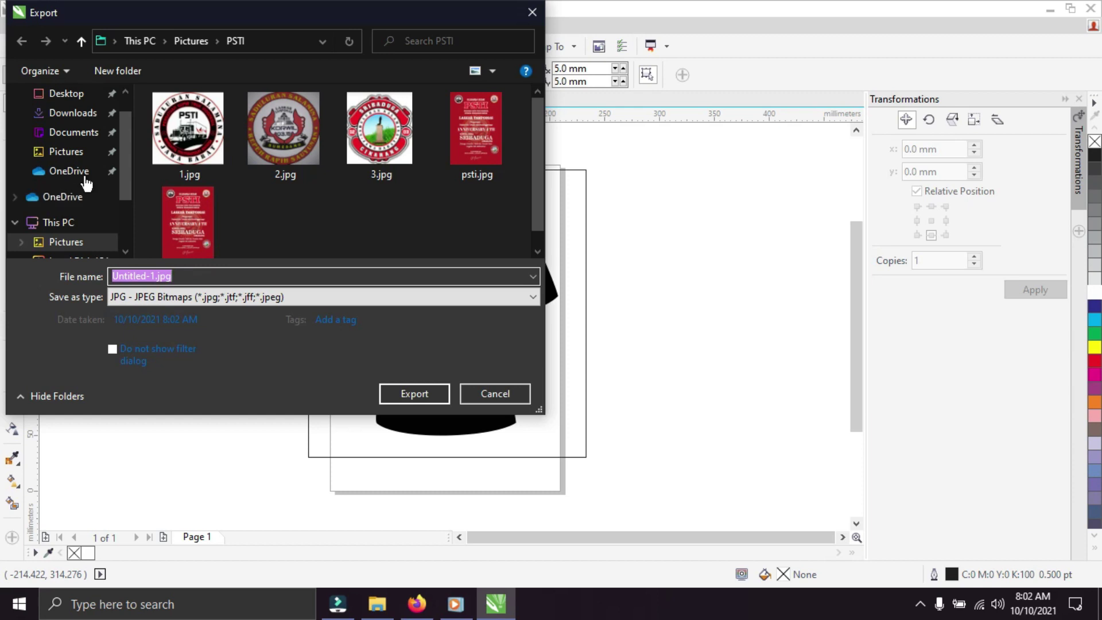
{"action": "left_click", "coordinate": [81, 156]}
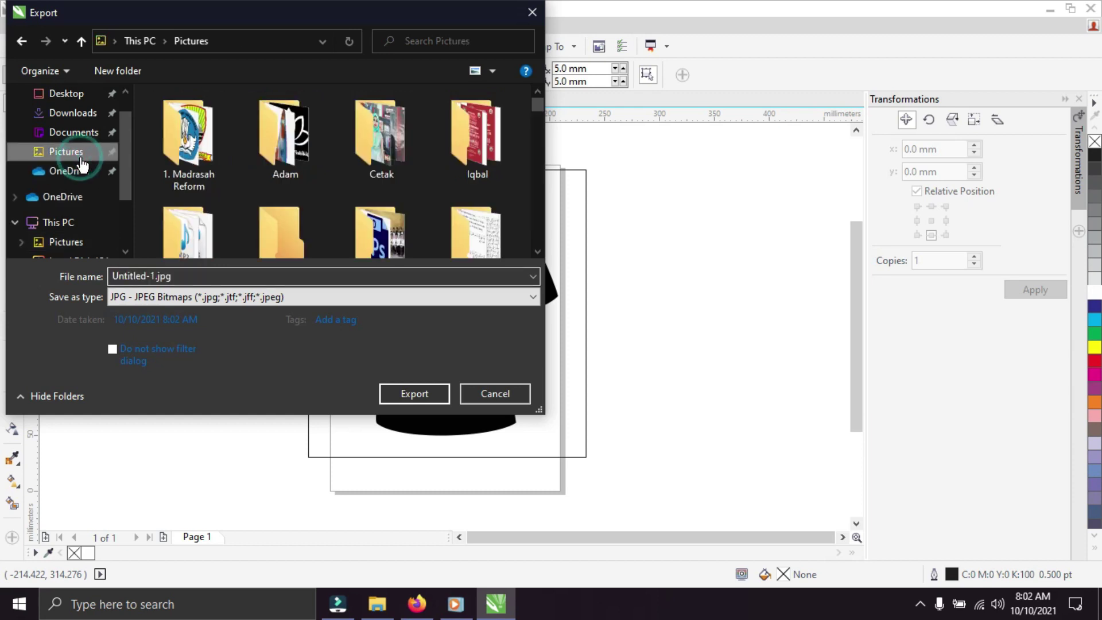
{"action": "double_click", "coordinate": [256, 139]}
{"action": "left_click", "coordinate": [252, 296]}
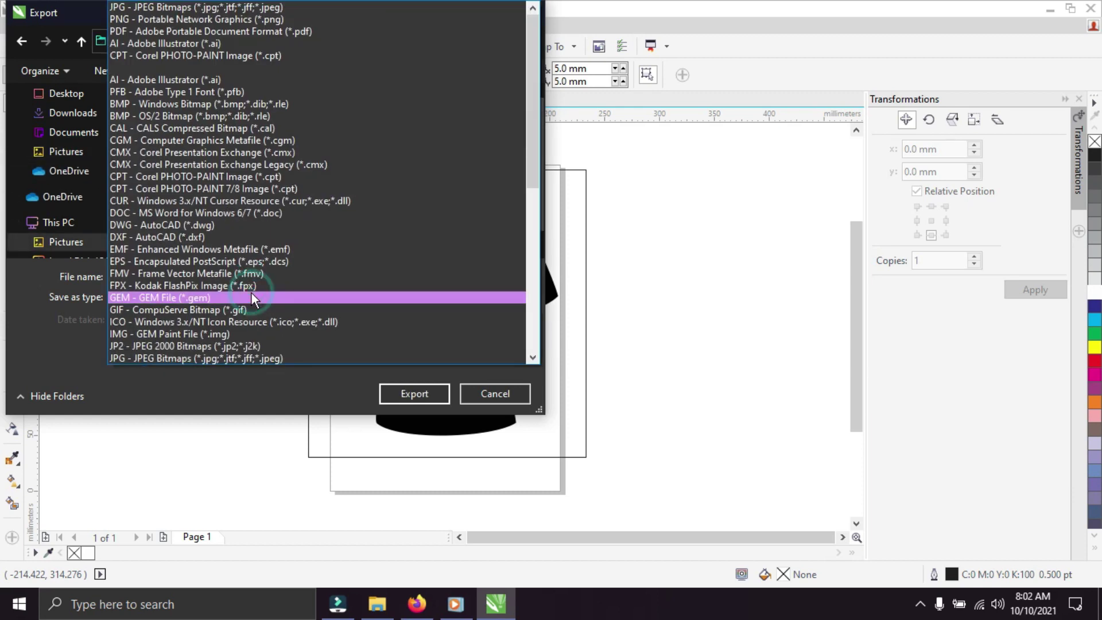
{"action": "left_click", "coordinate": [224, 359]}
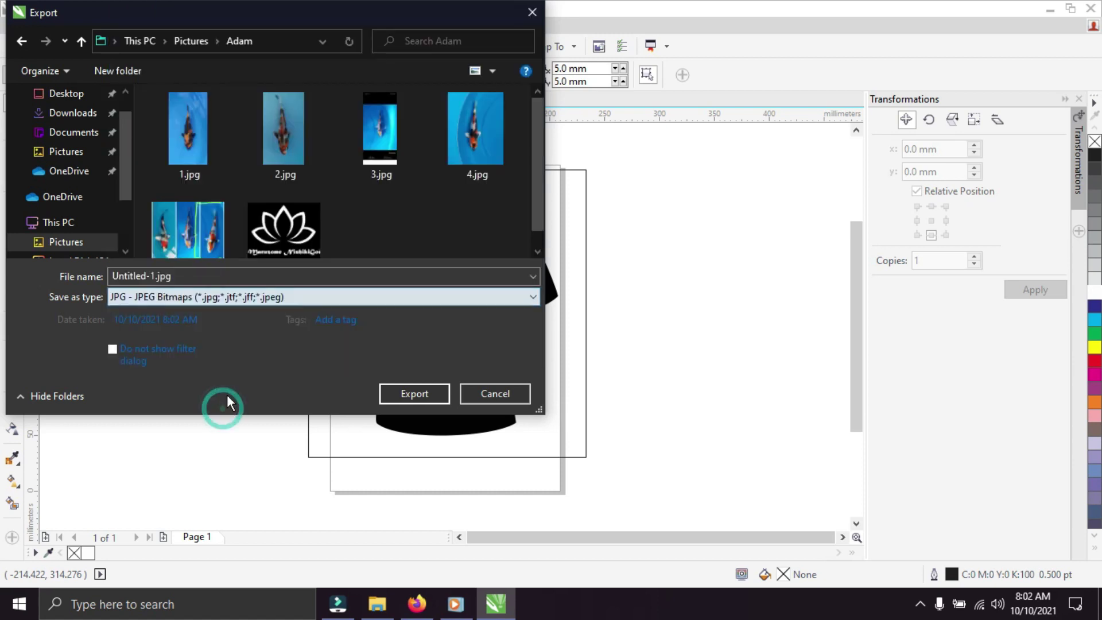
{"action": "left_click", "coordinate": [209, 273]}
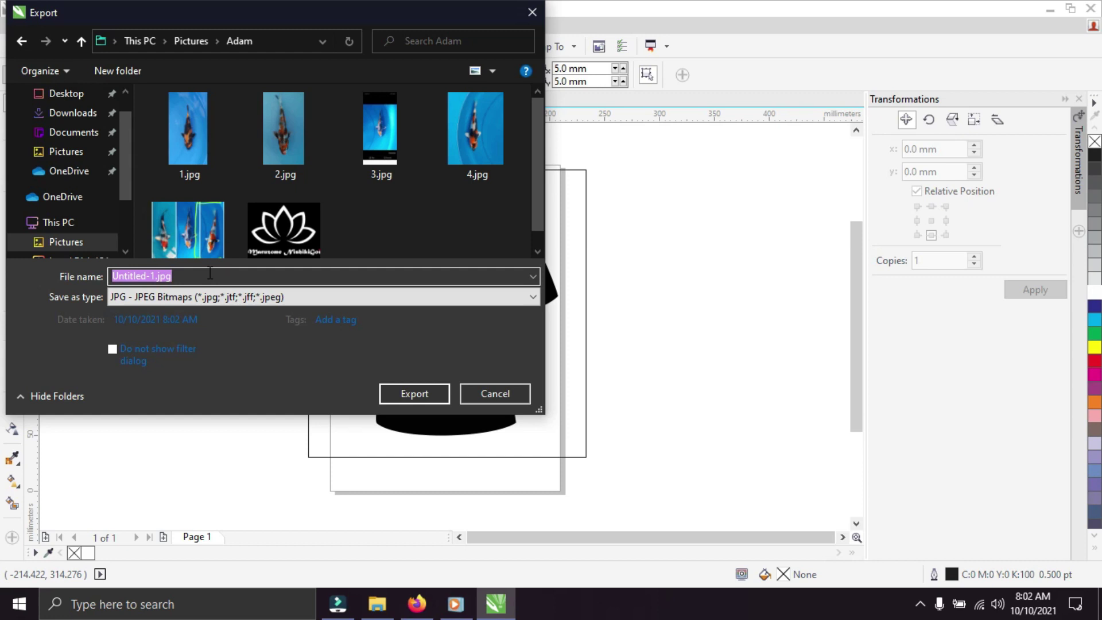
{"action": "type", "text": "Kaos Koi"}
{"action": "key", "text": "Return"}
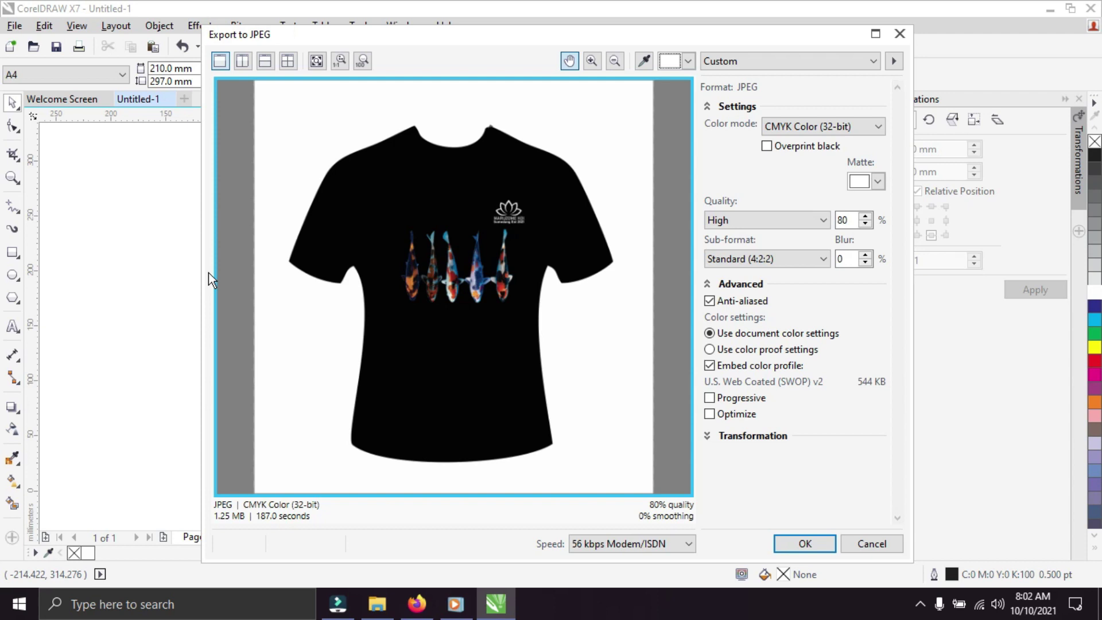
{"action": "left_click", "coordinate": [792, 547]}
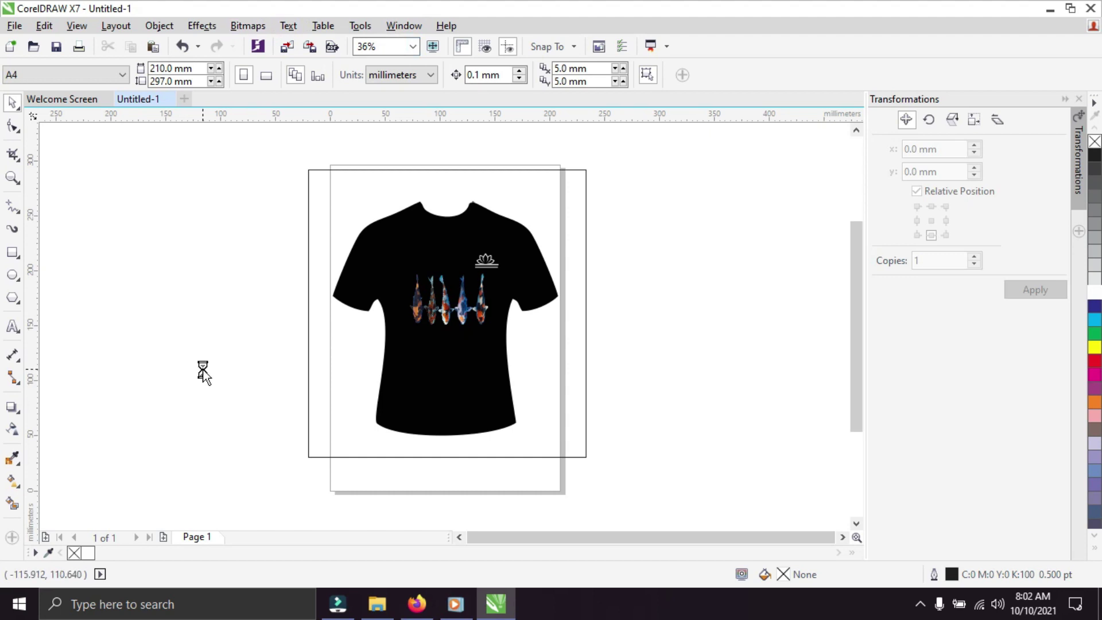
- Save the drawing as the CDR file Kaos Koi in the client's folder in Pictures
{"action": "left_click", "coordinate": [67, 151]}
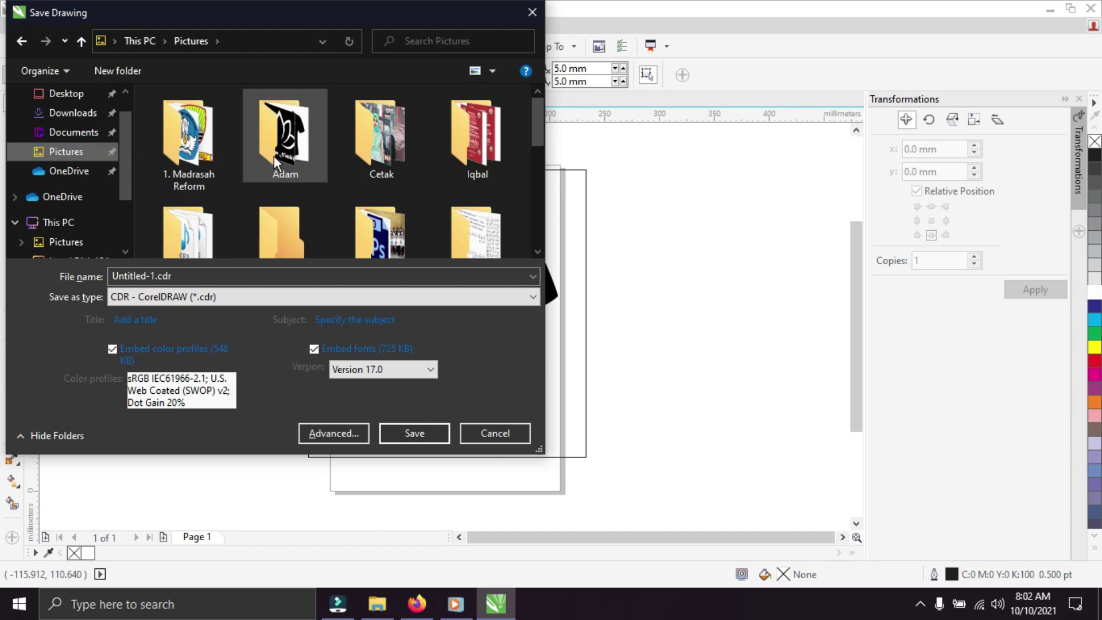
{"action": "double_click", "coordinate": [274, 156]}
{"action": "left_click", "coordinate": [232, 272]}
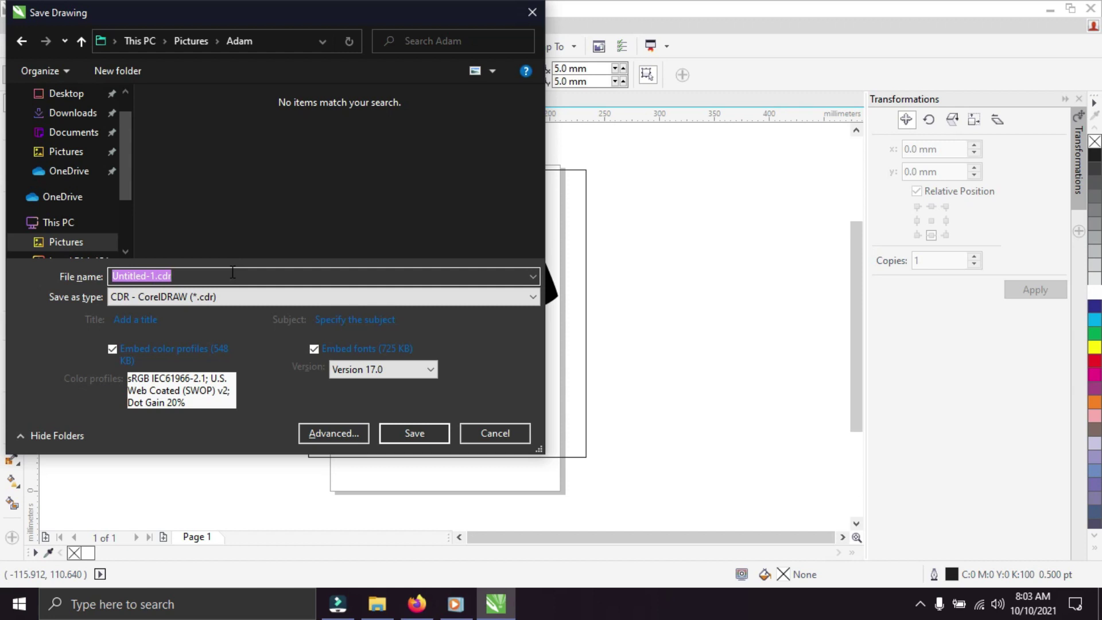
{"action": "type", "text": "Kaos Koi"}
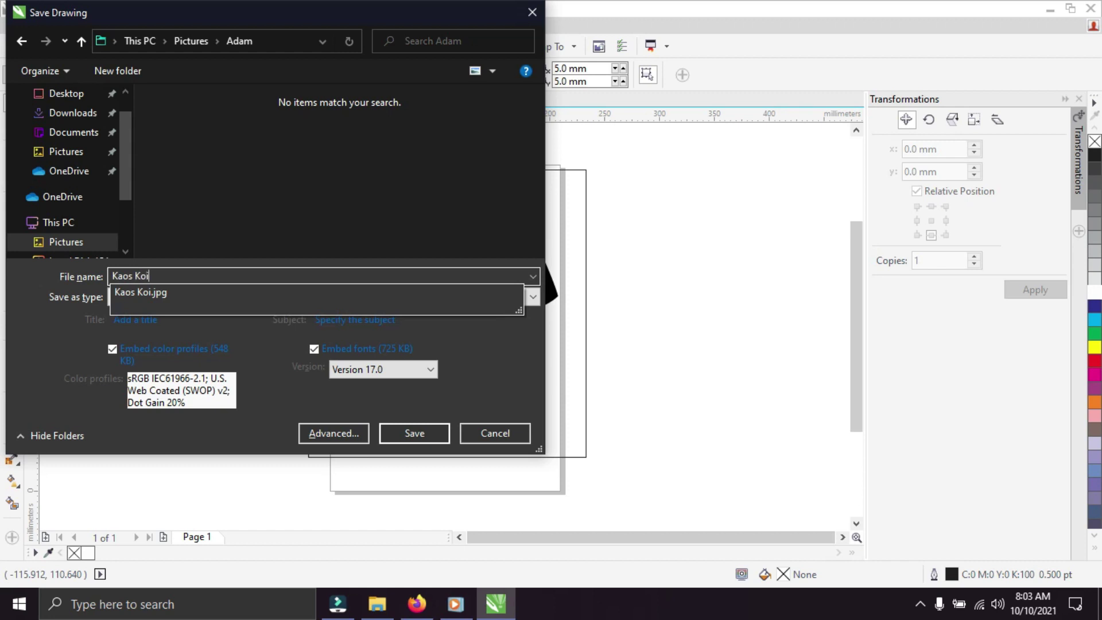
{"action": "key", "text": "Return"}
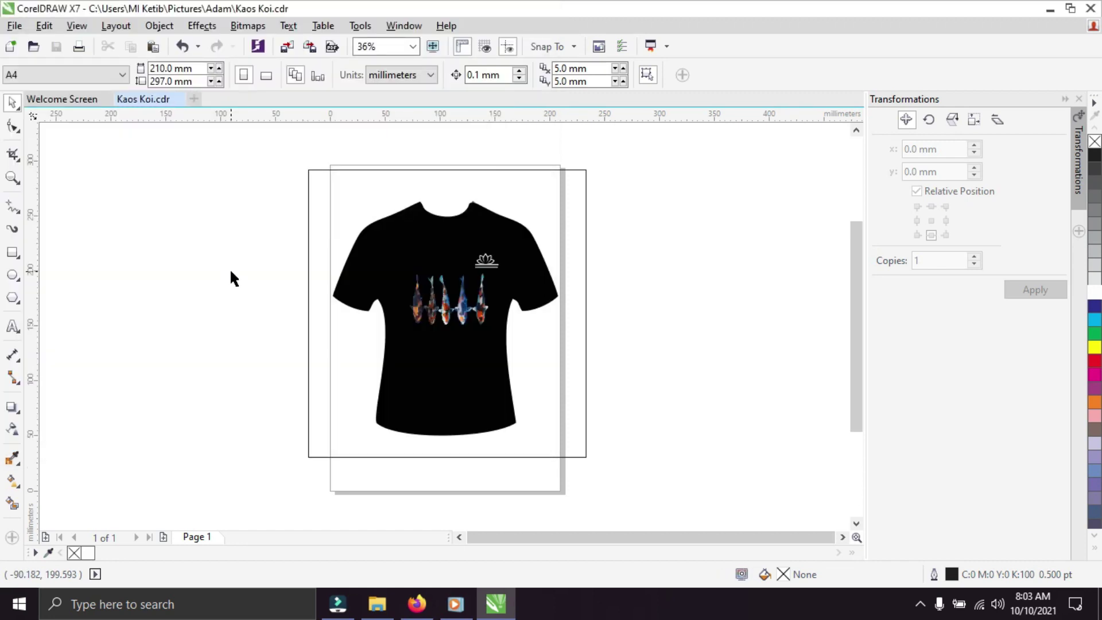
- Delete the rectangular frame around the T-shirt
{"action": "left_click", "coordinate": [317, 195]}
{"action": "key", "text": "Delete"}
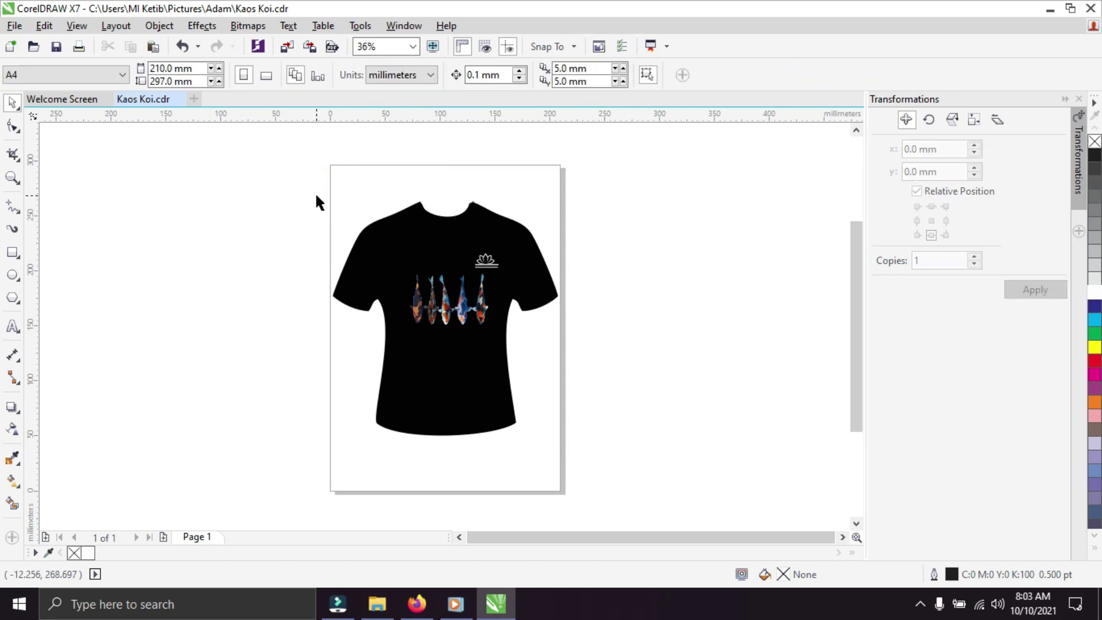